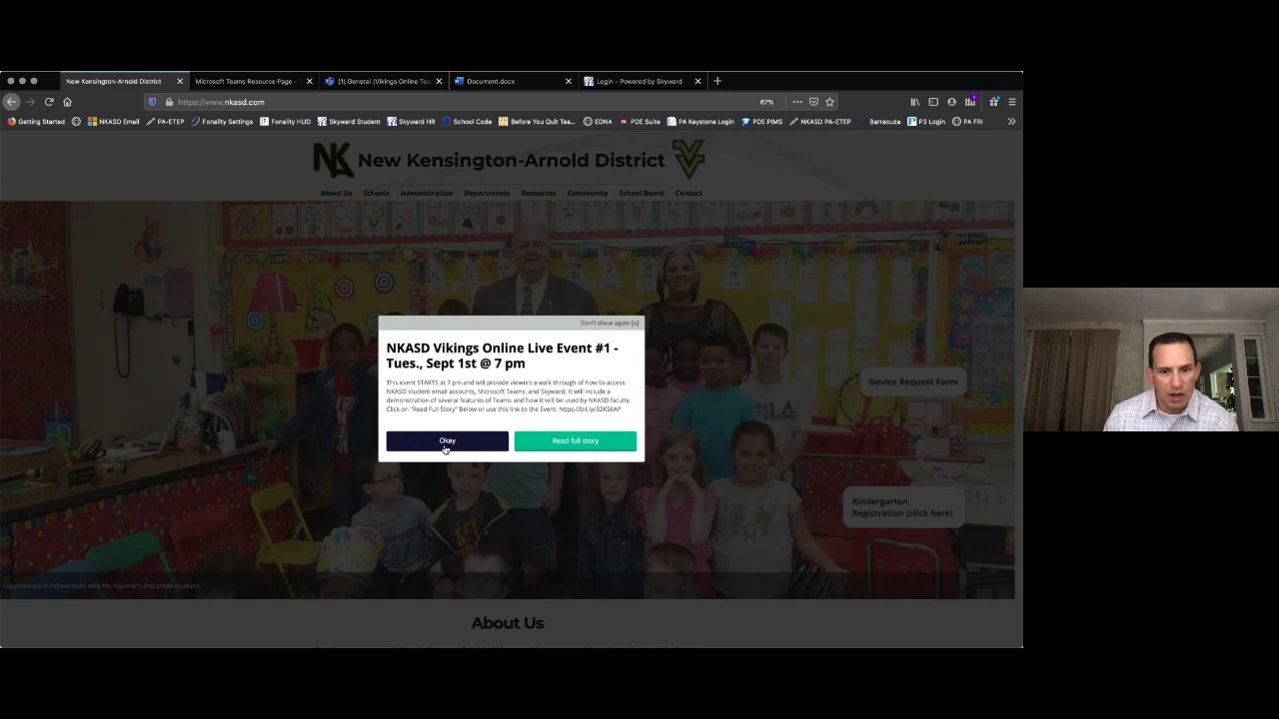
Dismiss the live event popup, scroll past About Us and the icon row, then switch to Skyward login
left_click(445, 447)
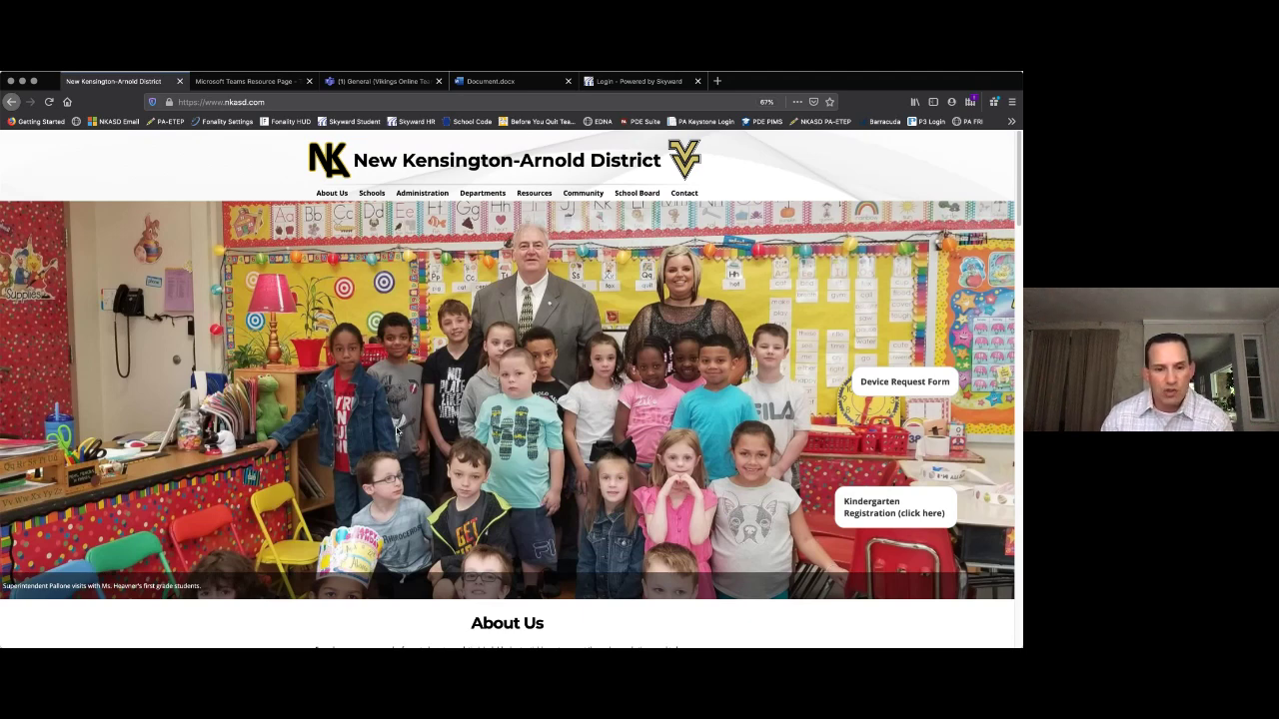
scroll(508, 400, "down", 1)
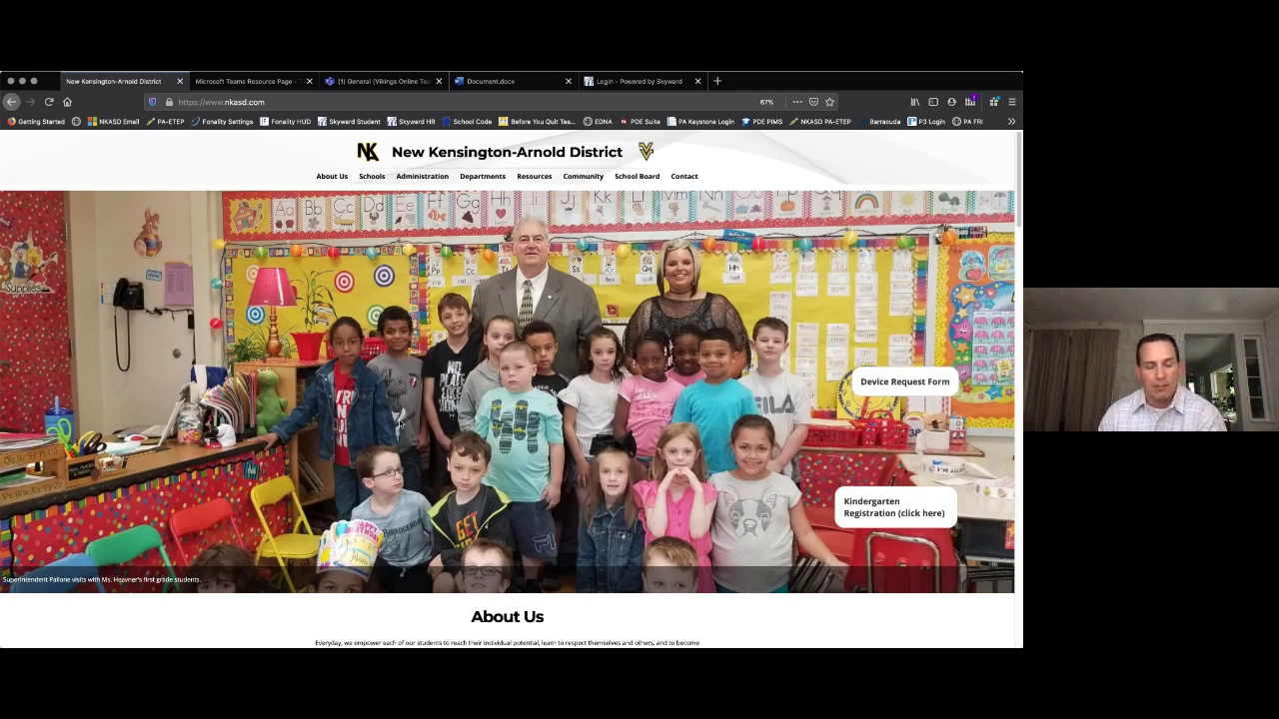
scroll(398, 422, "down", 2)
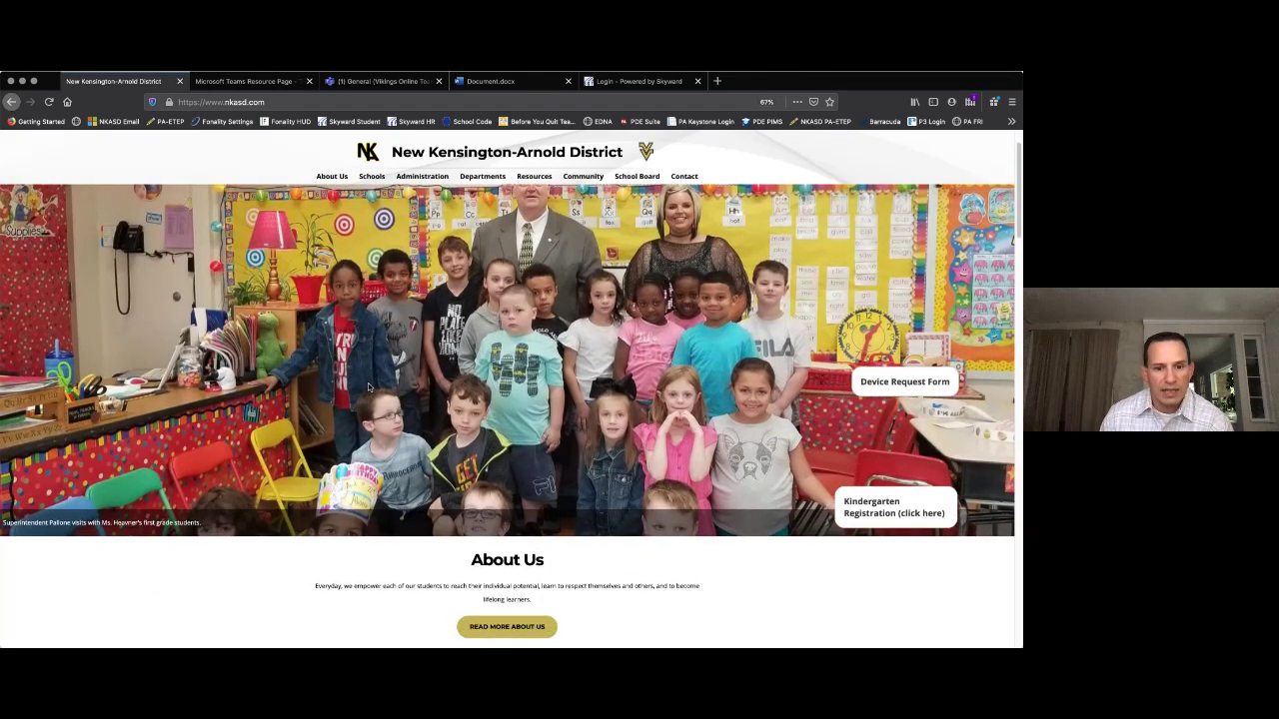
scroll(300, 450, "down", 2)
scroll(278, 474, "down", 2)
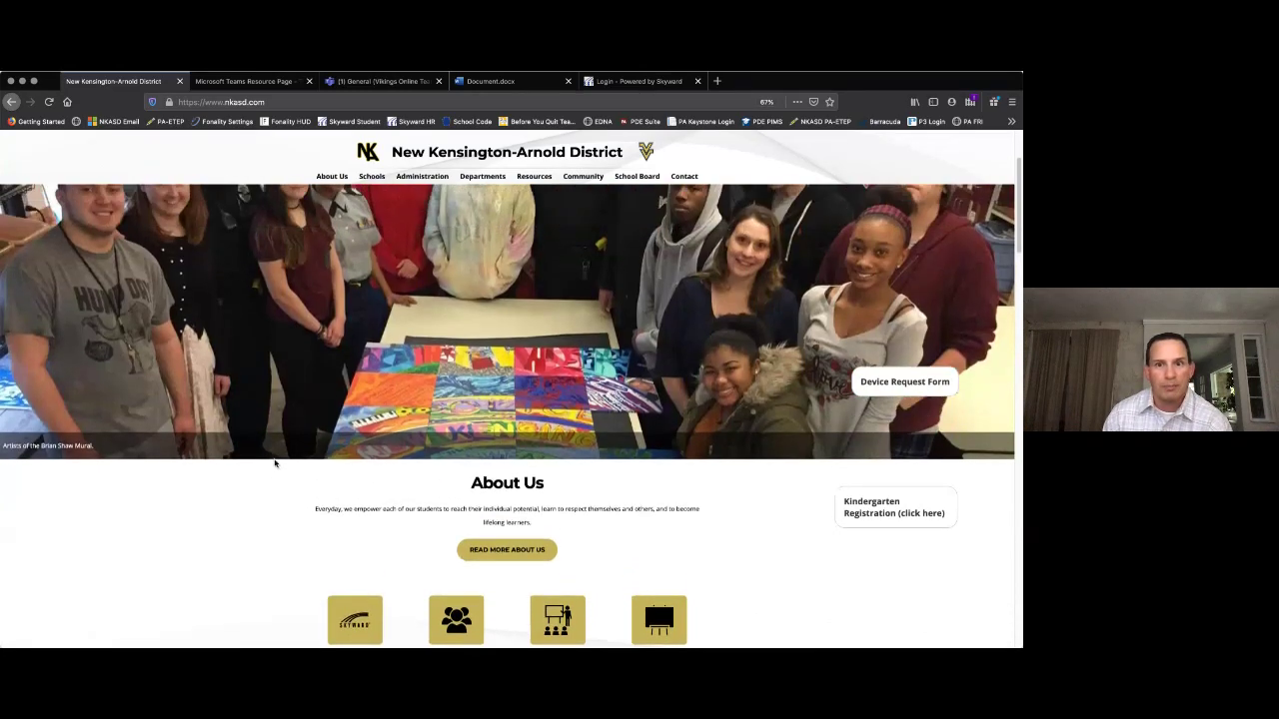
left_click(647, 82)
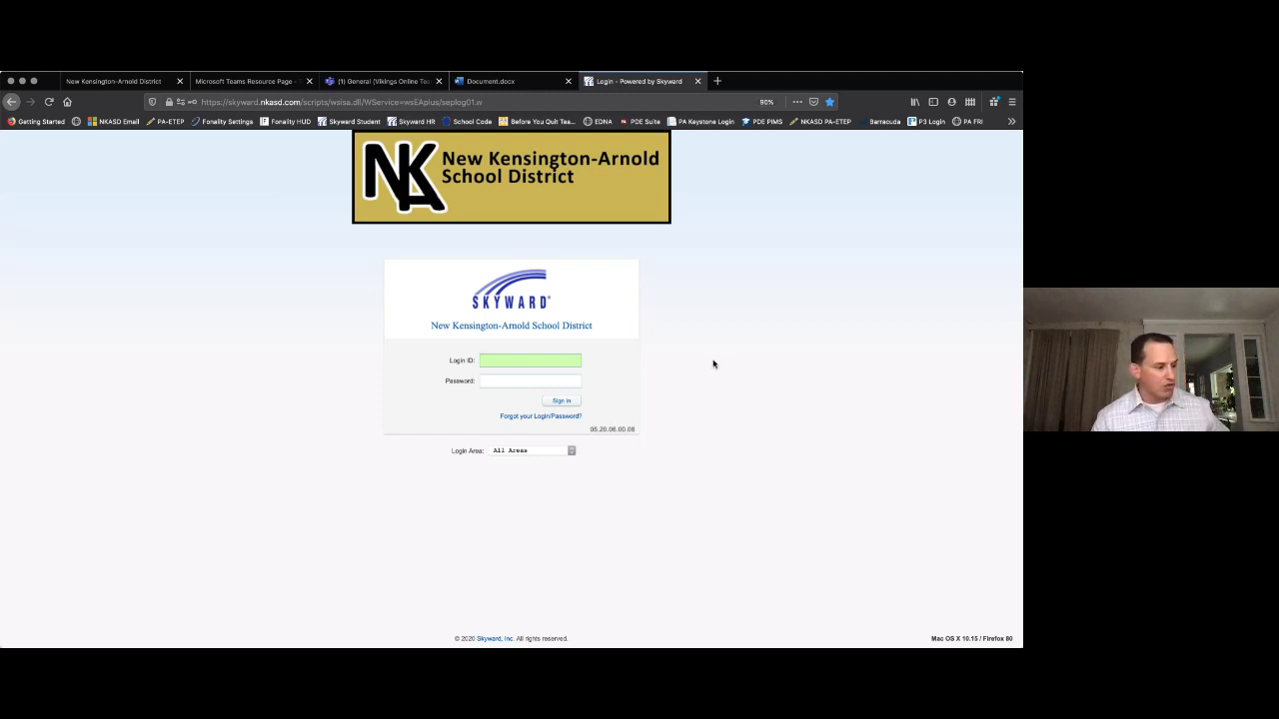
Enter the staff login ID and the account password in Skyward and submit to sign in
left_click(539, 360)
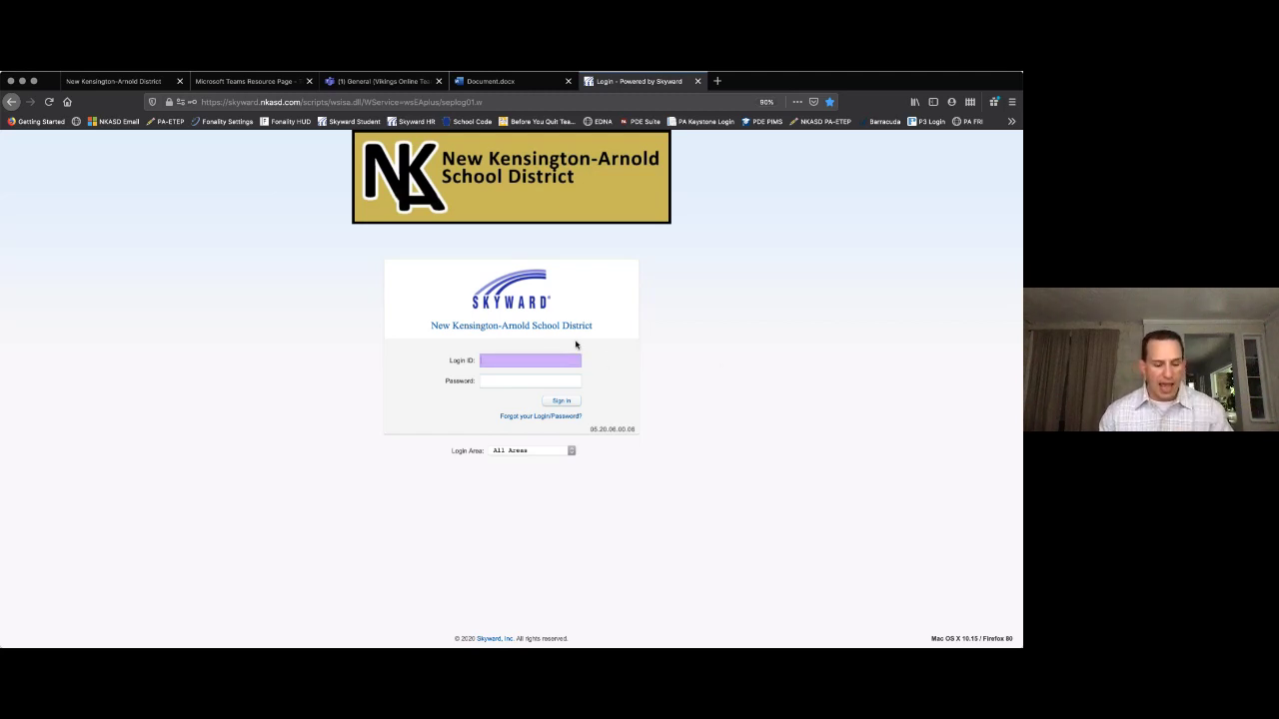
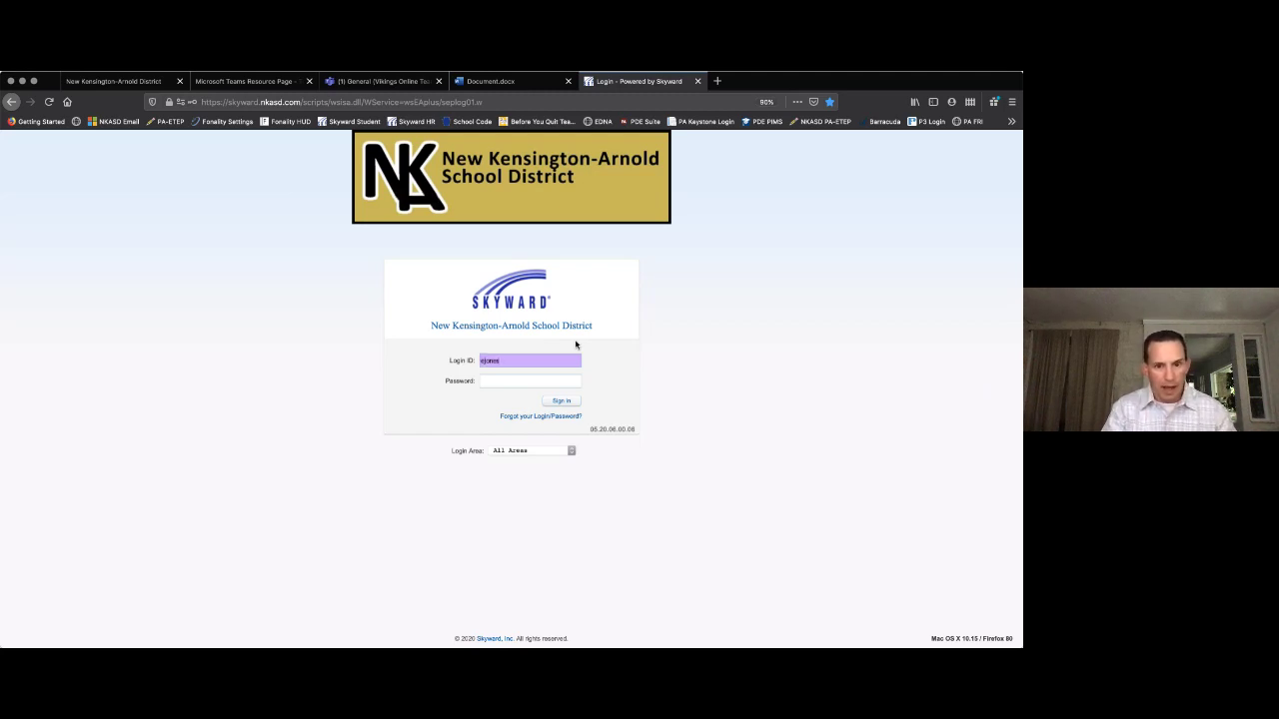
key("Tab")
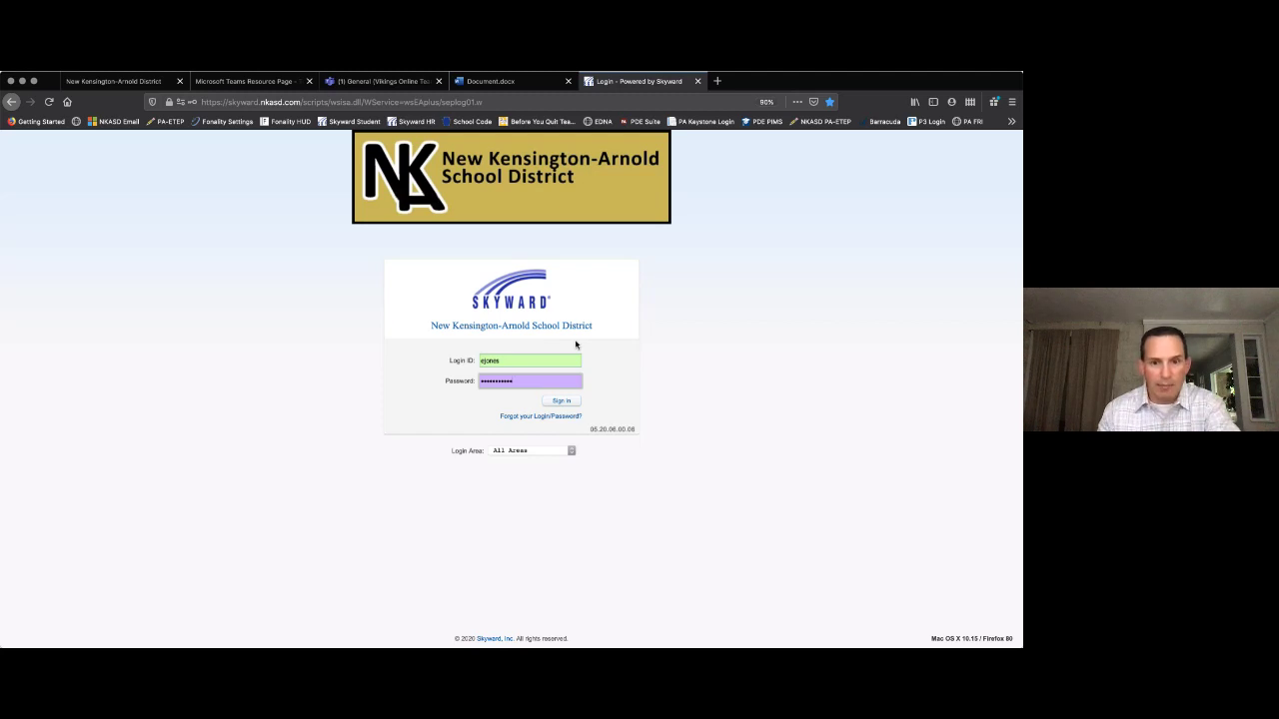
key("Return")
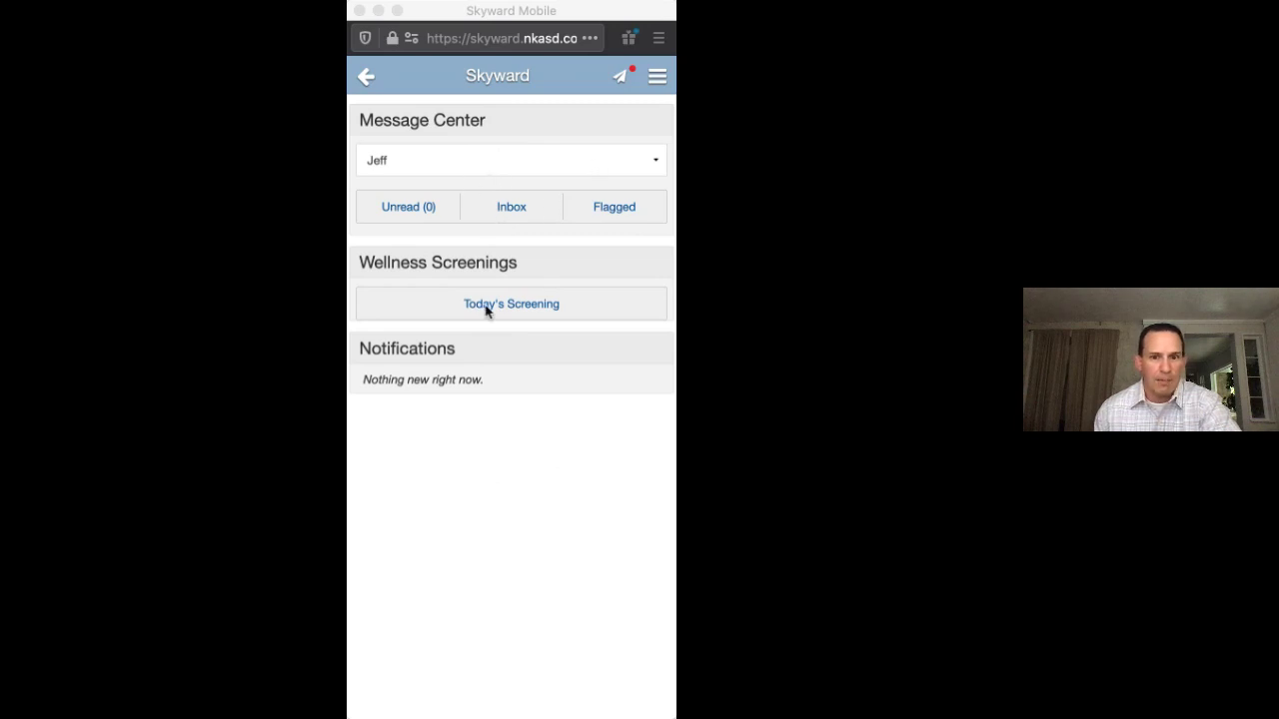
Open Today's Screening and submit it with No for both questions
left_click(507, 312)
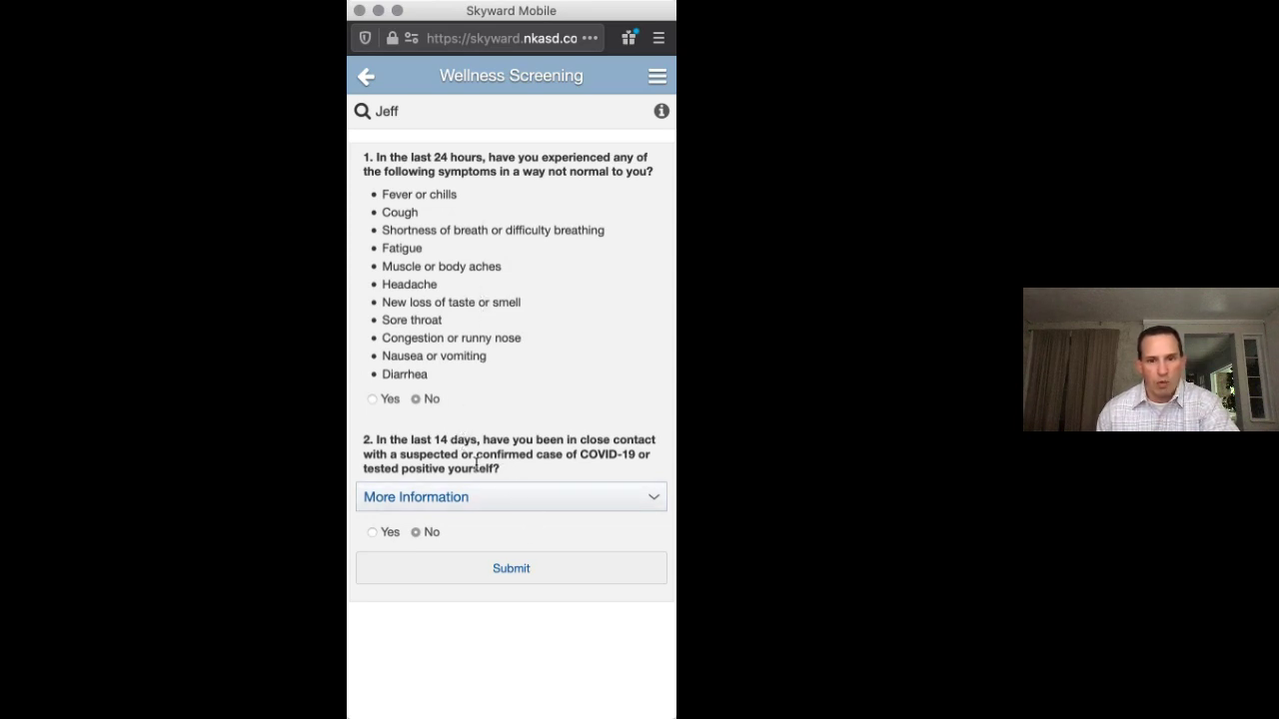
left_click(493, 570)
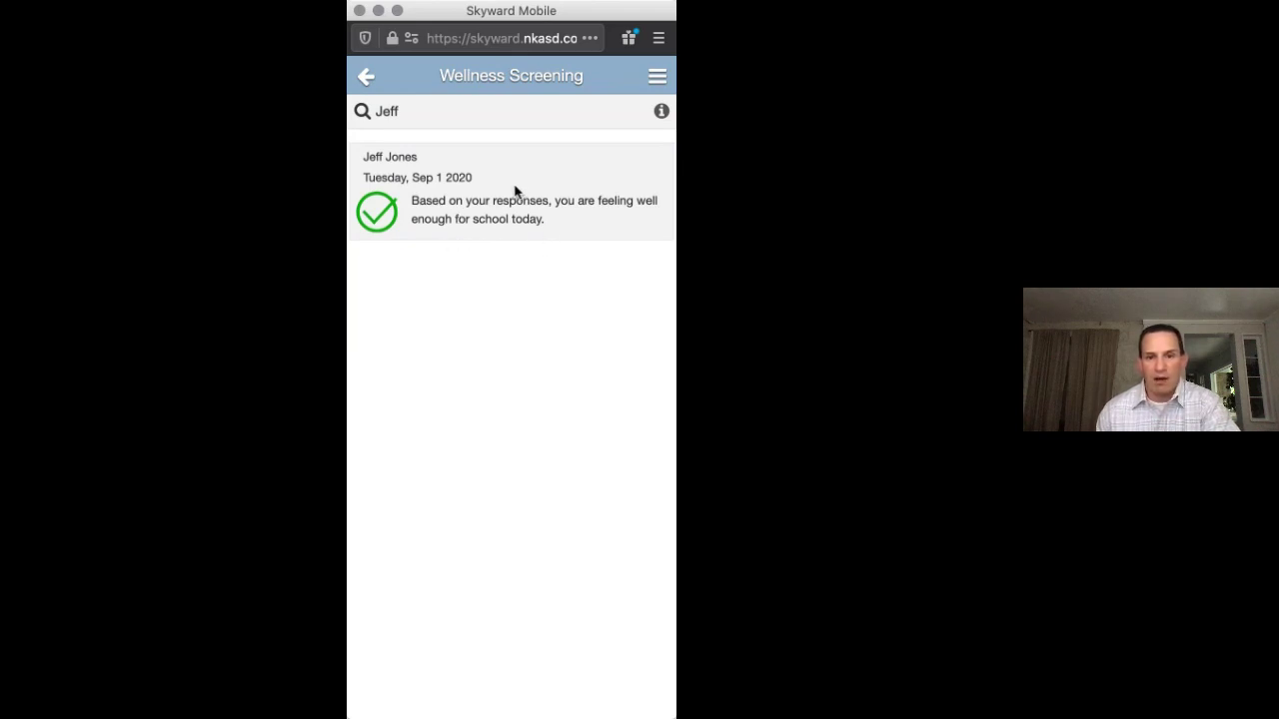
Go back to Skyward Home from the menu, check the student selector, and close the window
left_click(649, 75)
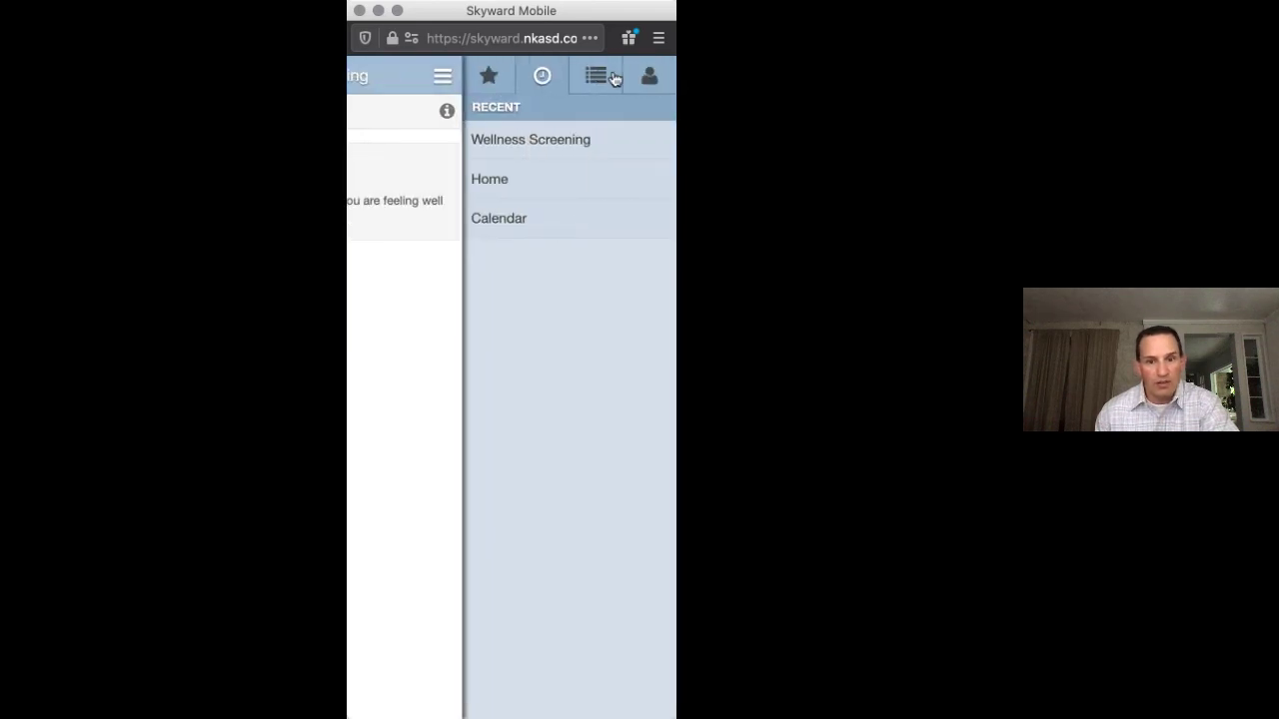
left_click(501, 181)
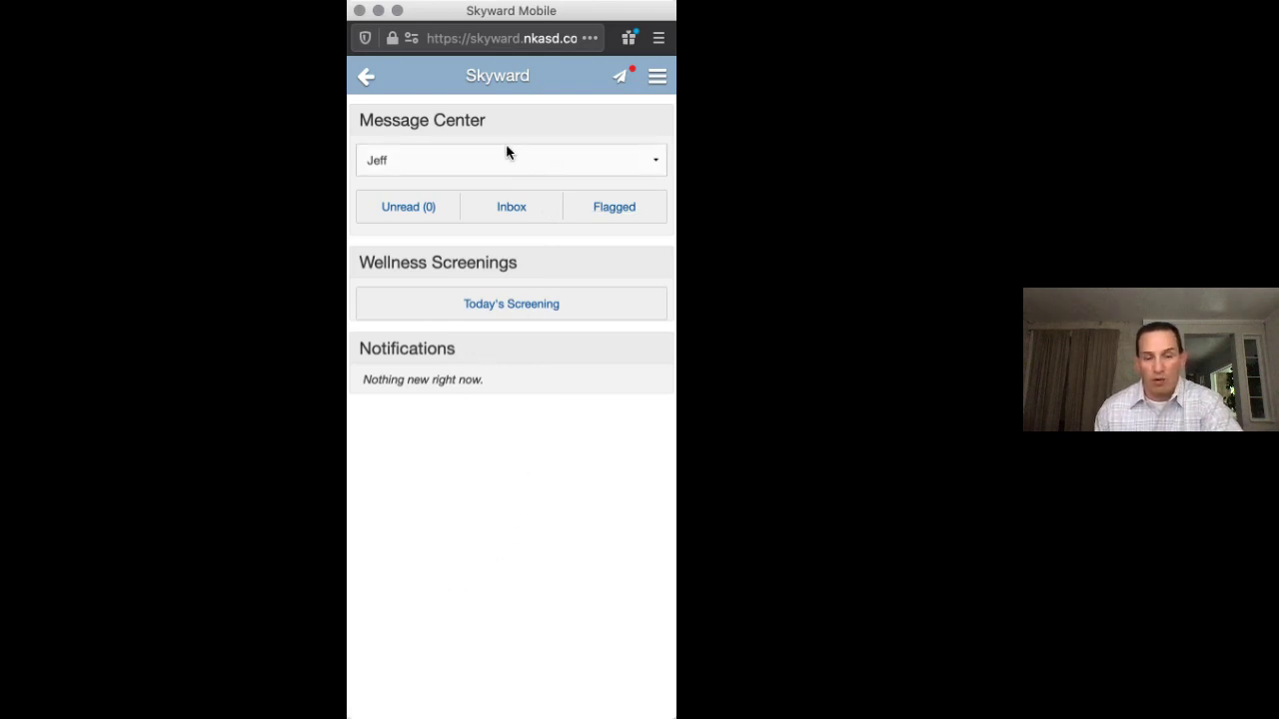
left_click(656, 162)
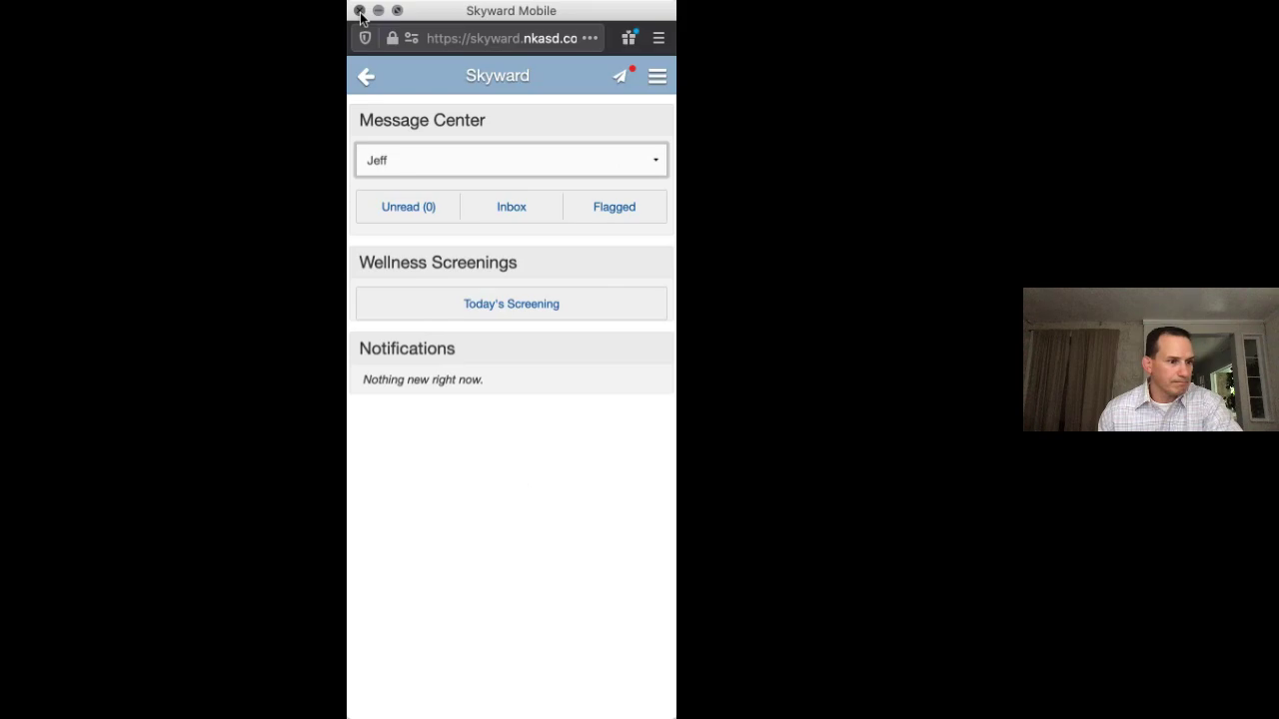
left_click(358, 11)
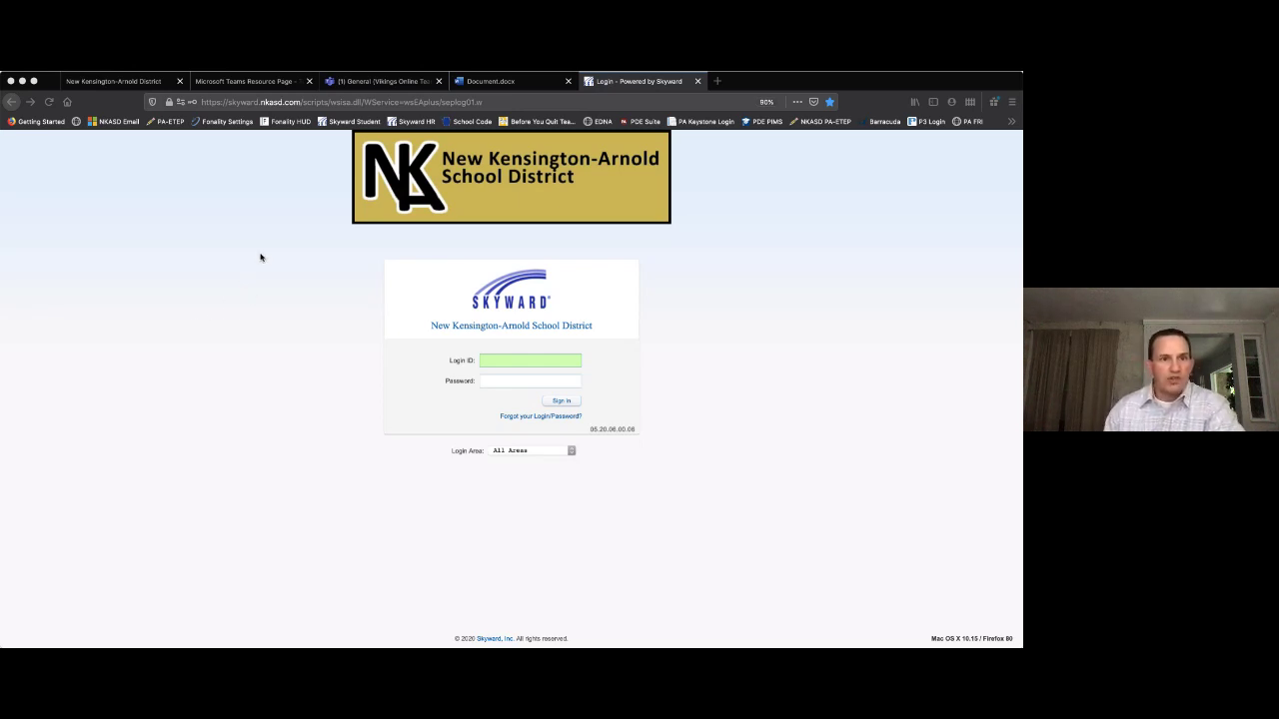
Switch to the district homepage tab and scroll down to the footer with NKASD Email and Skyward links
left_click(132, 86)
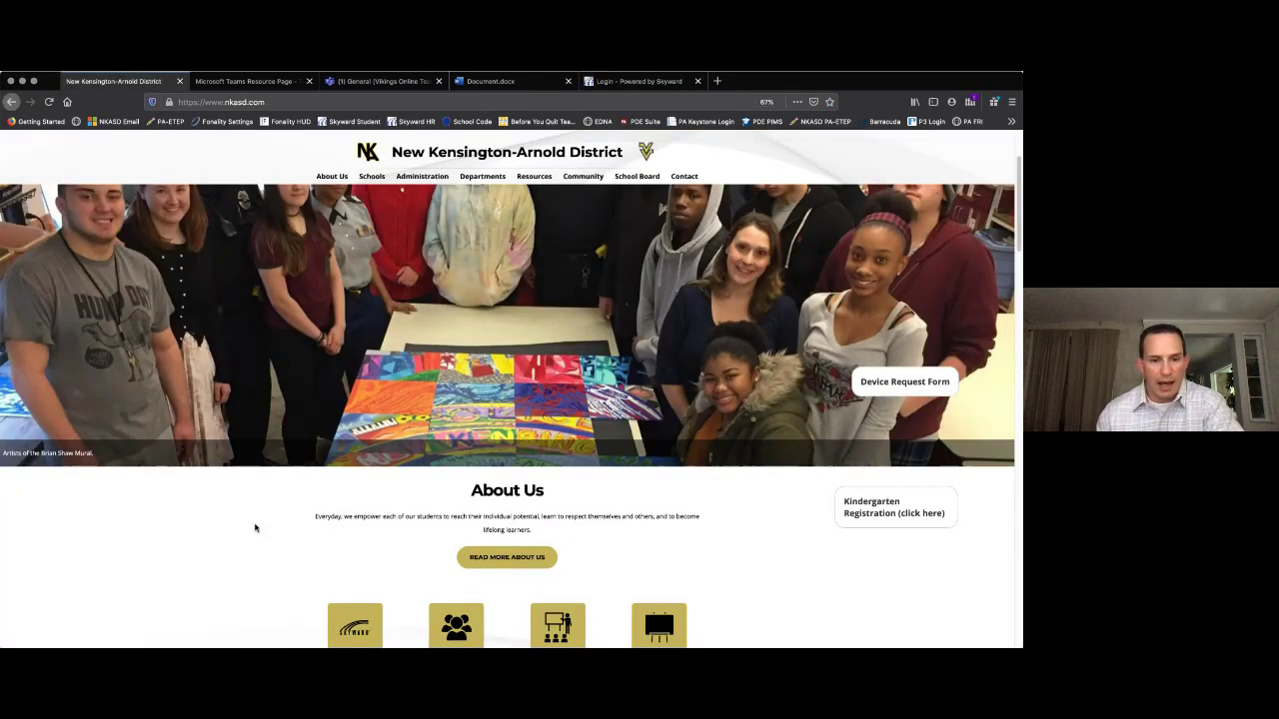
scroll(254, 523, "down", 10)
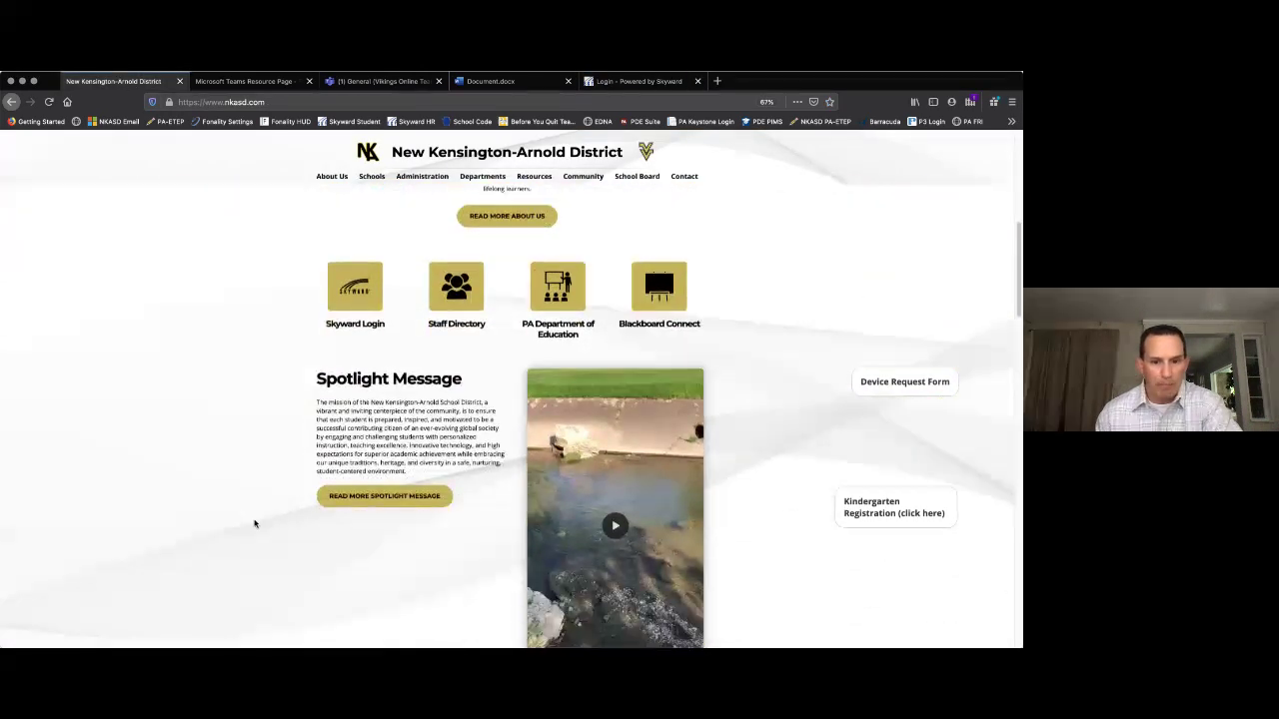
scroll(255, 523, "down", 1)
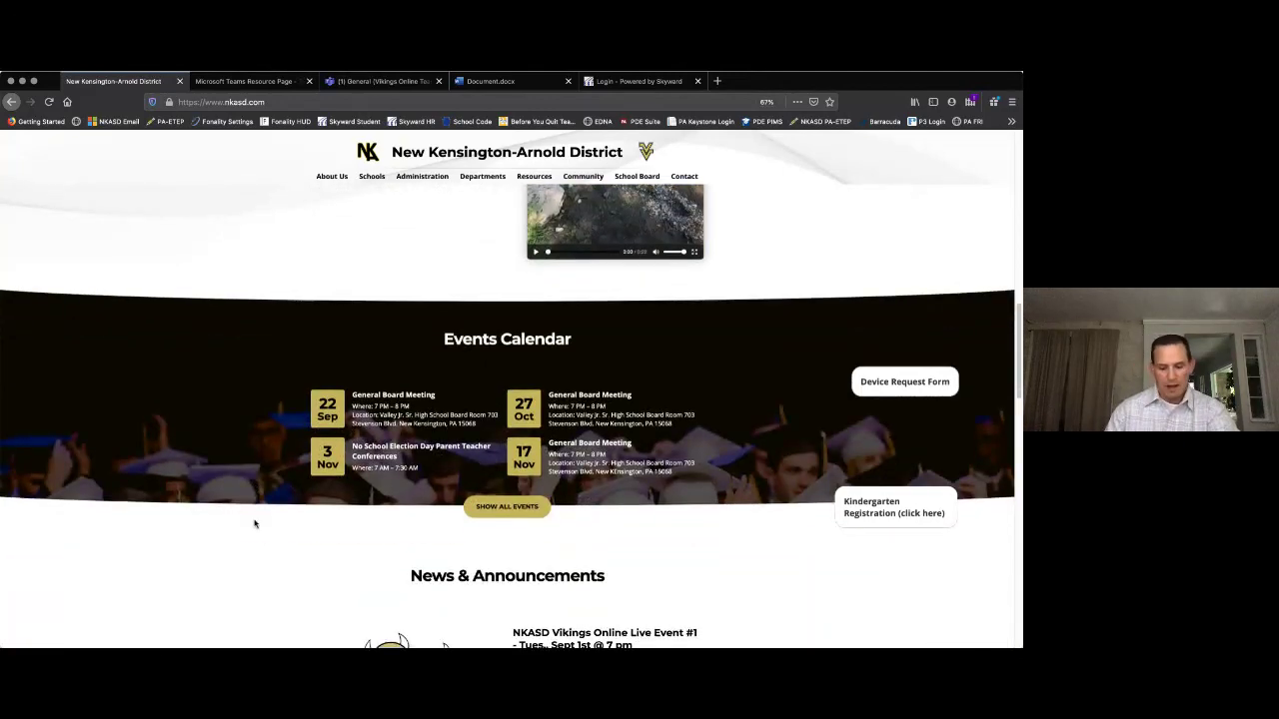
scroll(255, 524, "down", 3)
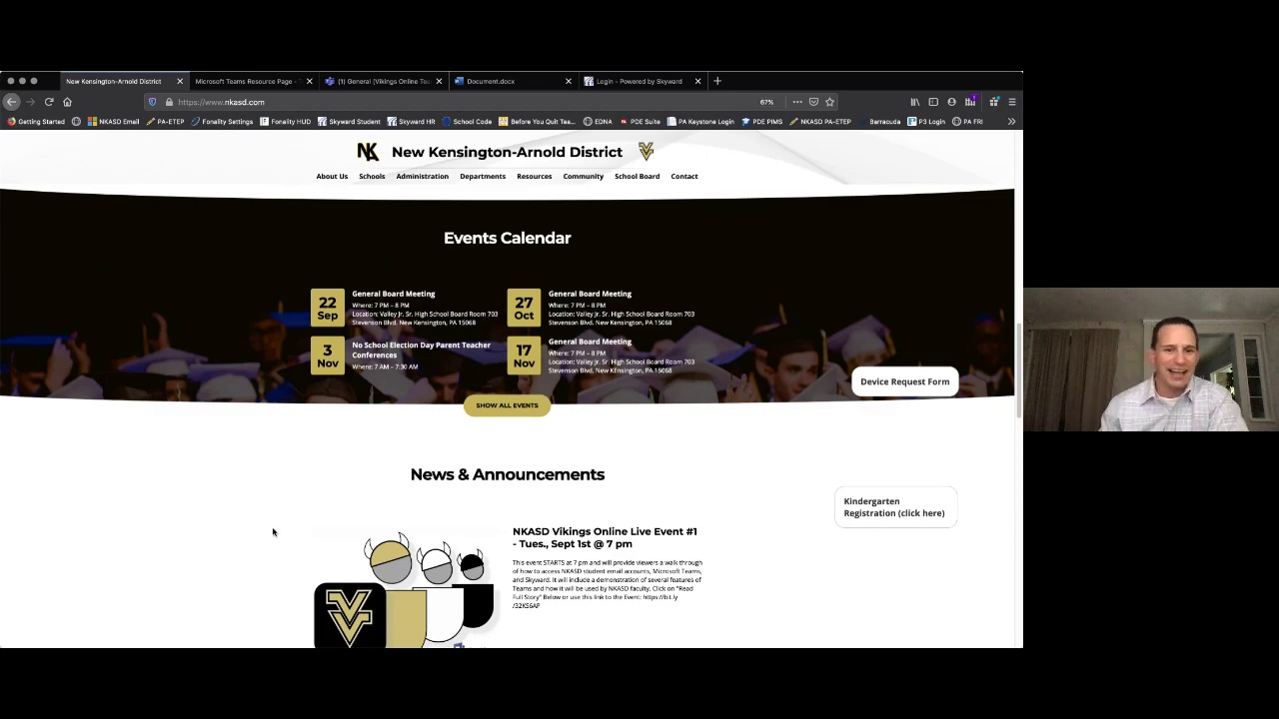
scroll(243, 532, "down", 1)
scroll(242, 532, "down", 5)
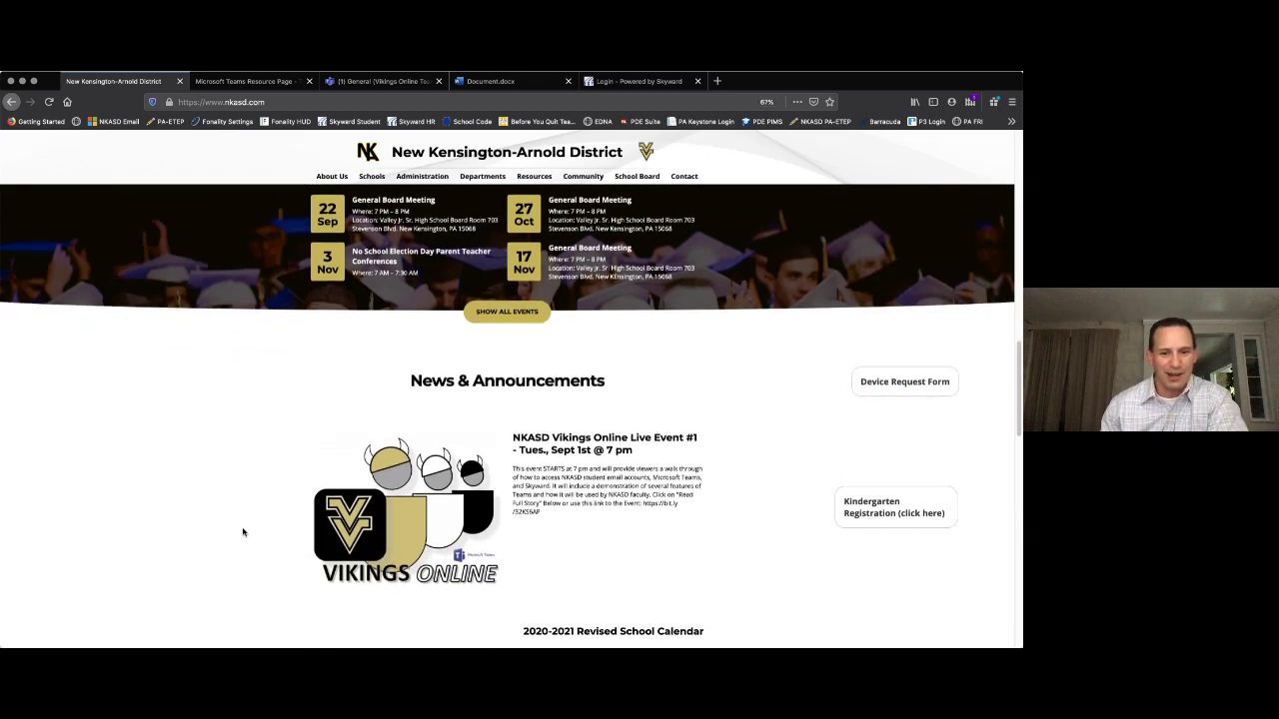
scroll(242, 532, "down", 13)
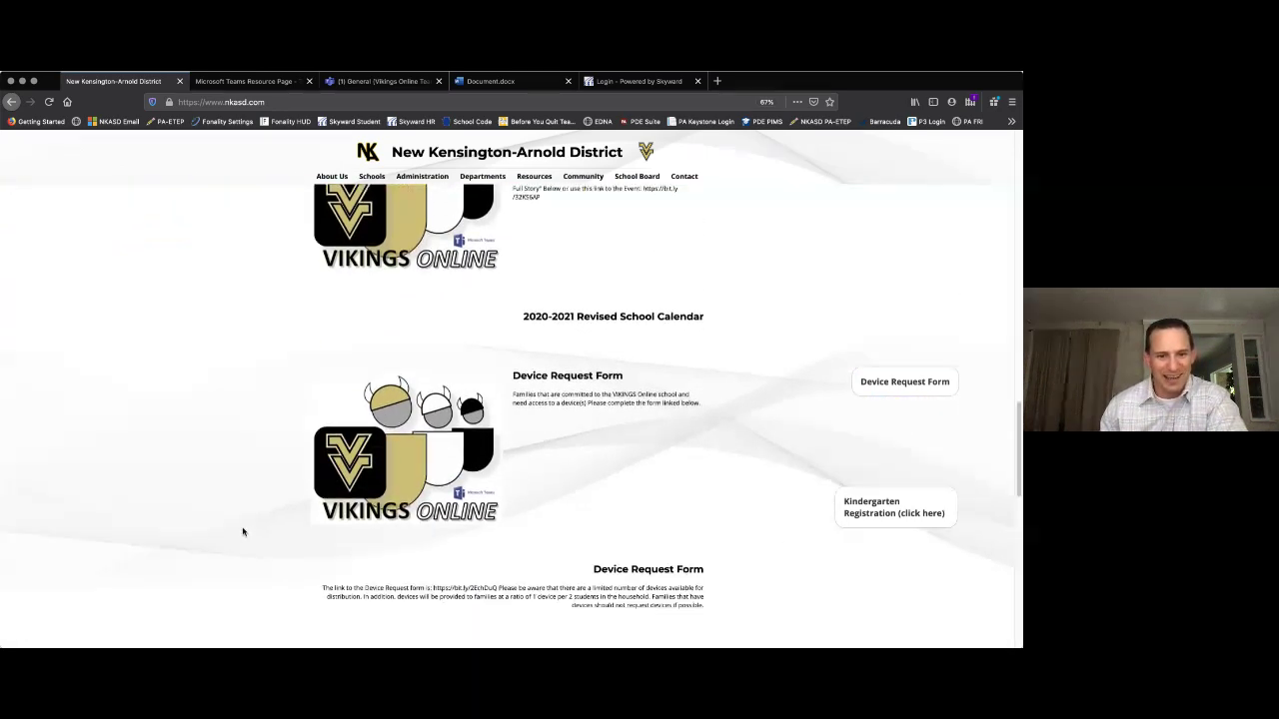
scroll(242, 531, "down", 7)
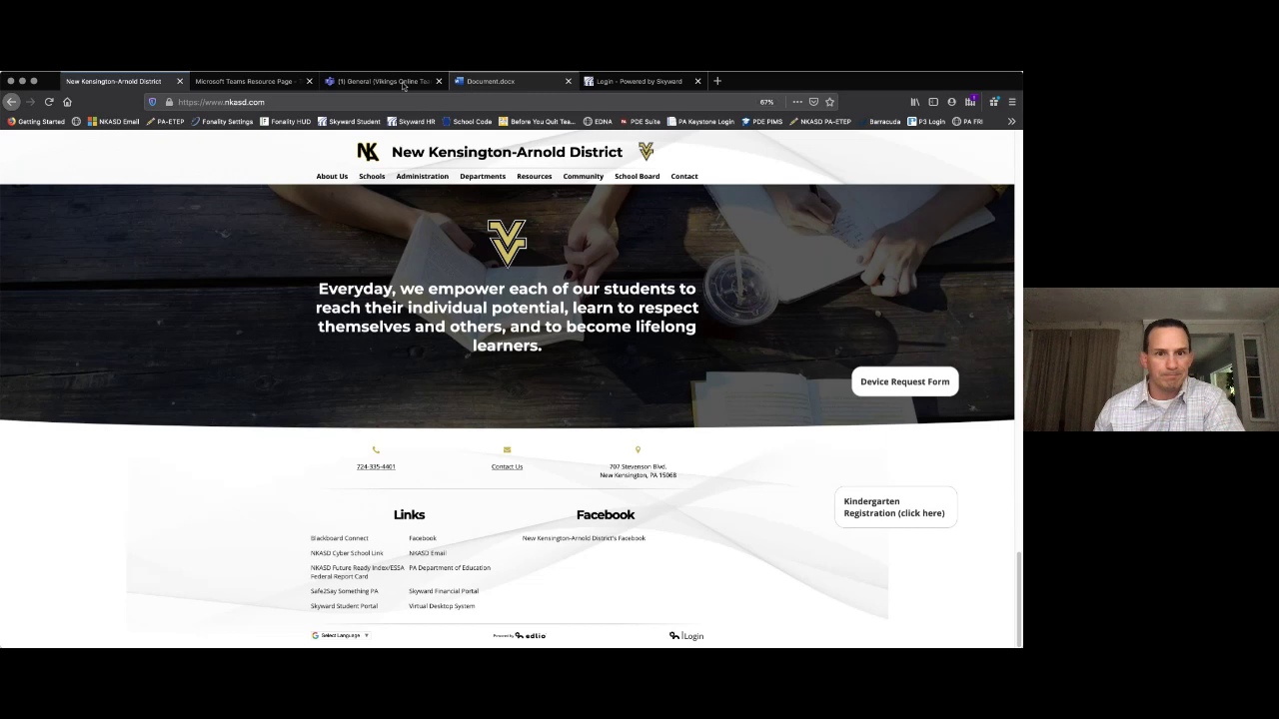
Follow the footer's NKASD Email link to Office 365 and open the account panel
left_click(423, 555)
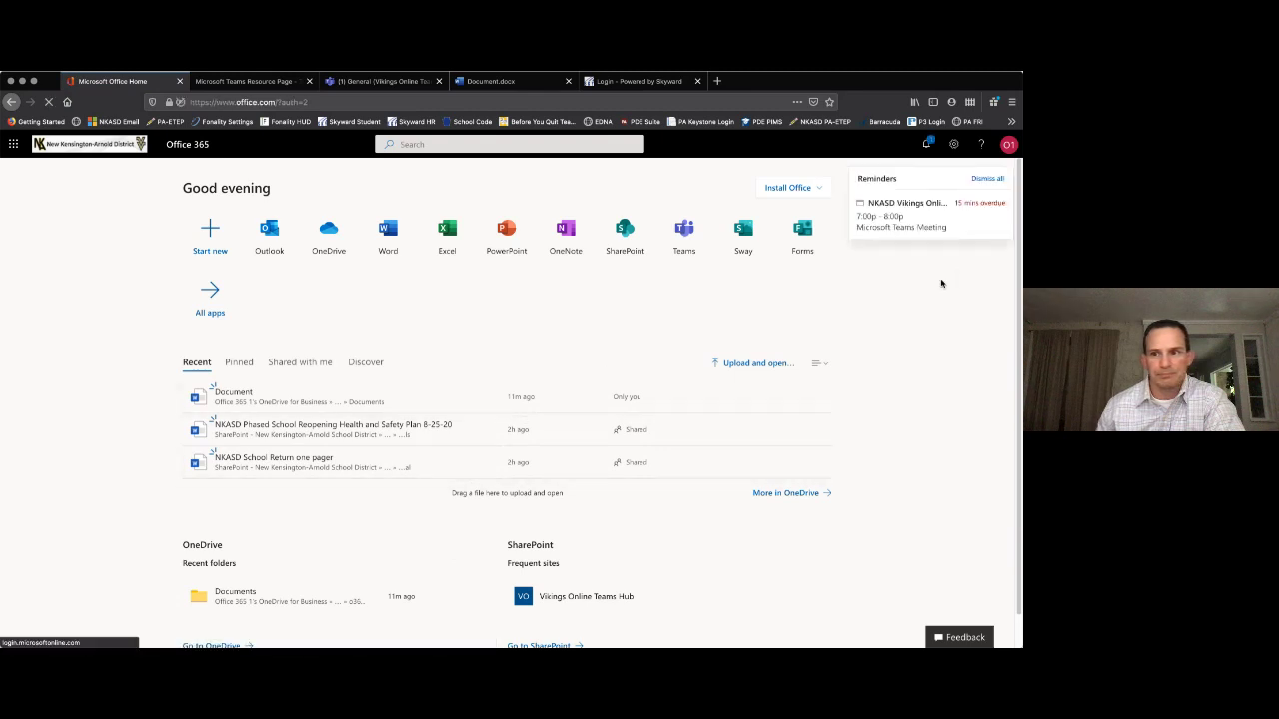
left_click(1012, 145)
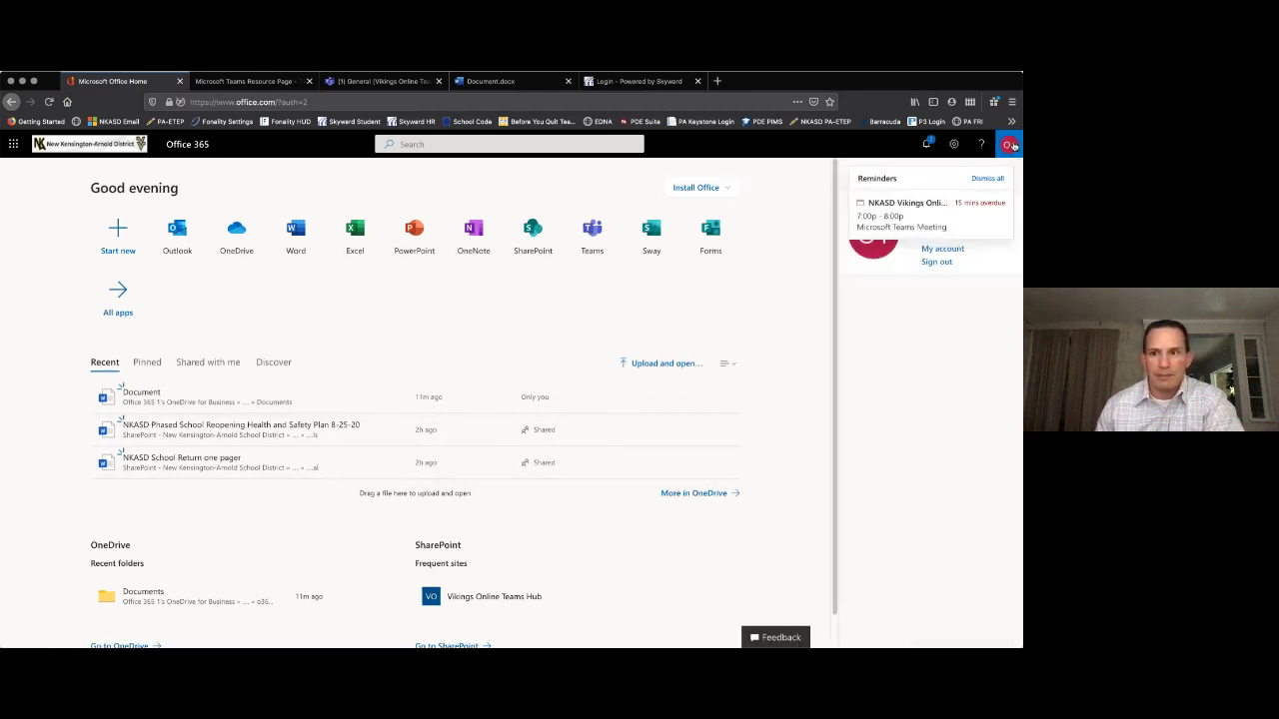
Sign out of Office 365, then choose Sign in to reach Pick an account
left_click(937, 263)
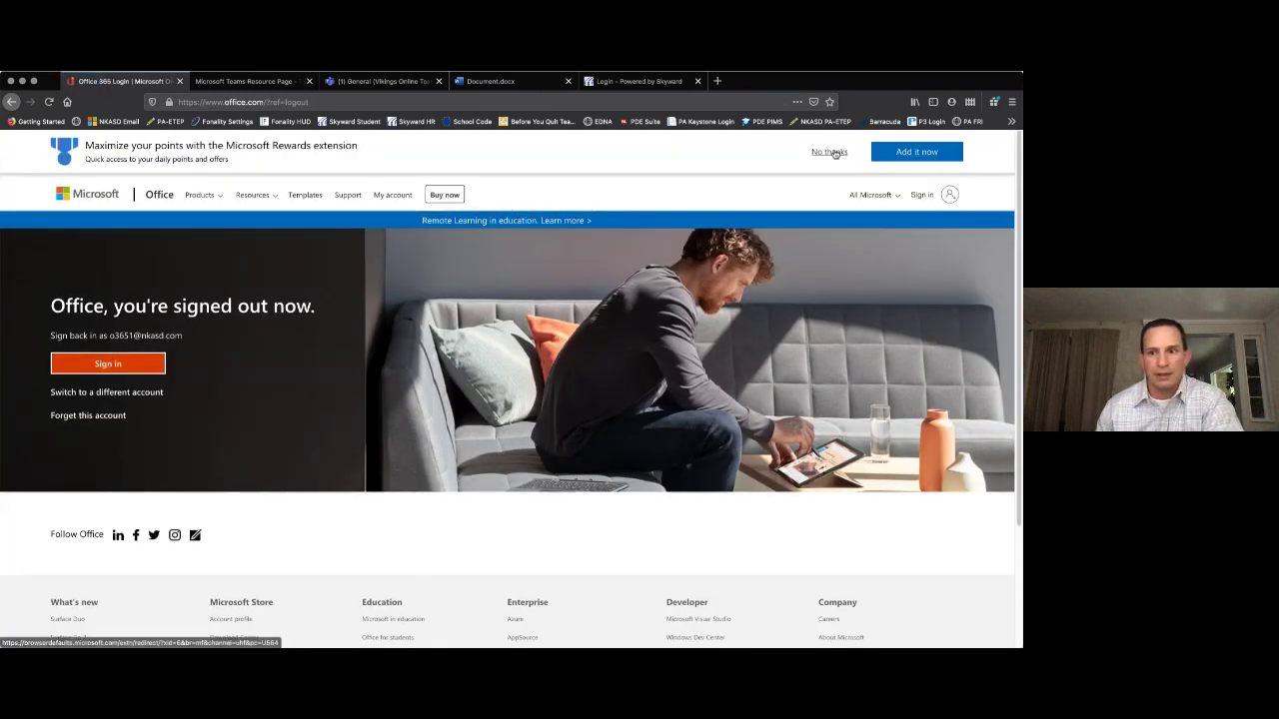
left_click(949, 195)
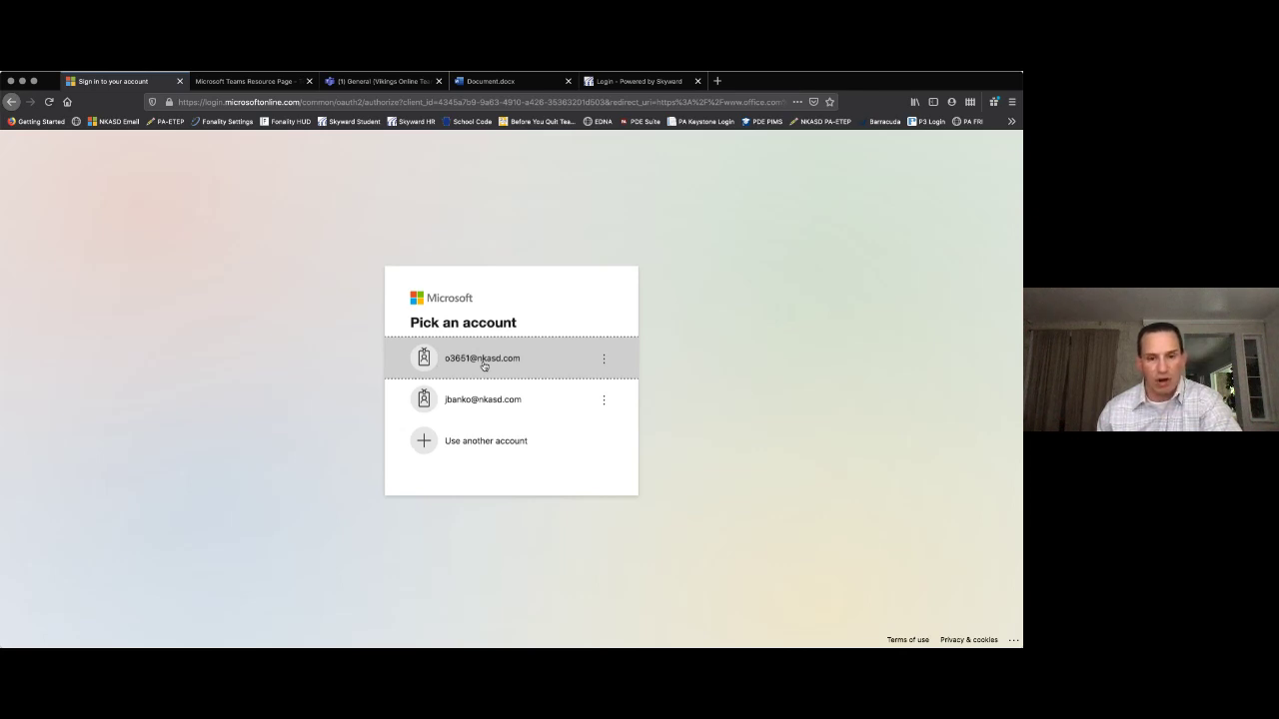
Pick the district account, submit its saved password, and answer Yes to stay signed in
left_click(483, 366)
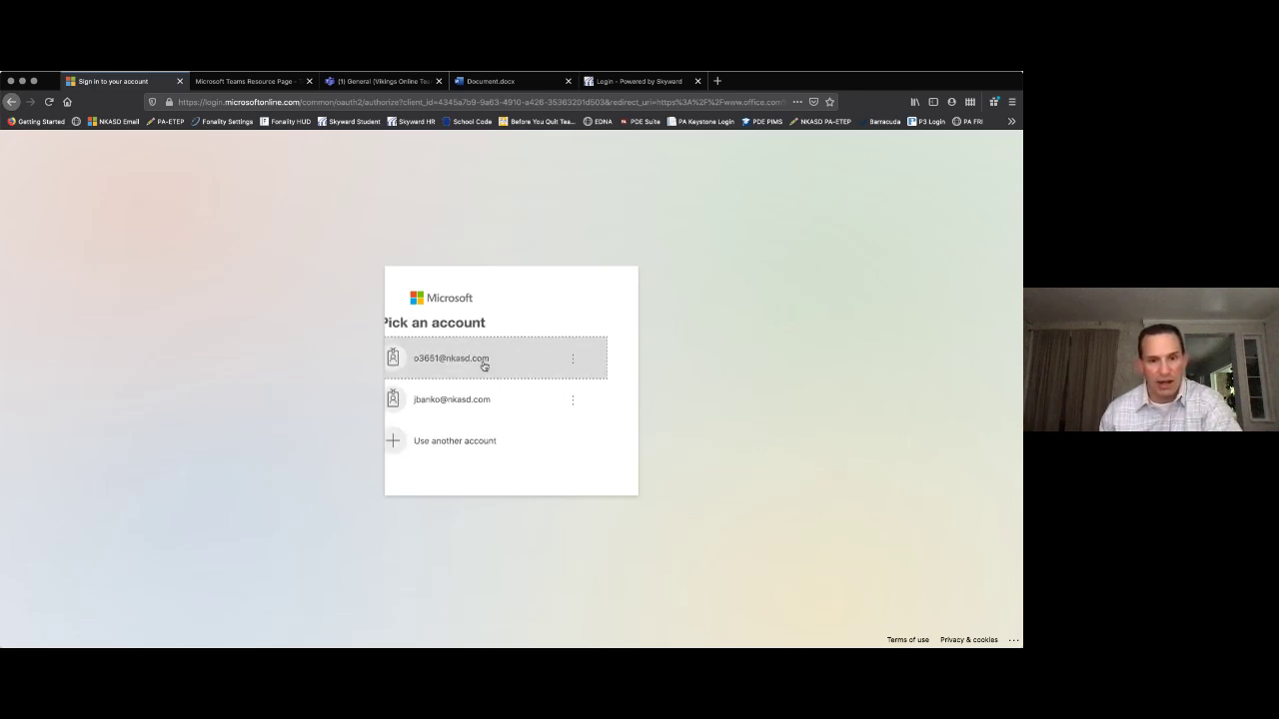
left_click(564, 441)
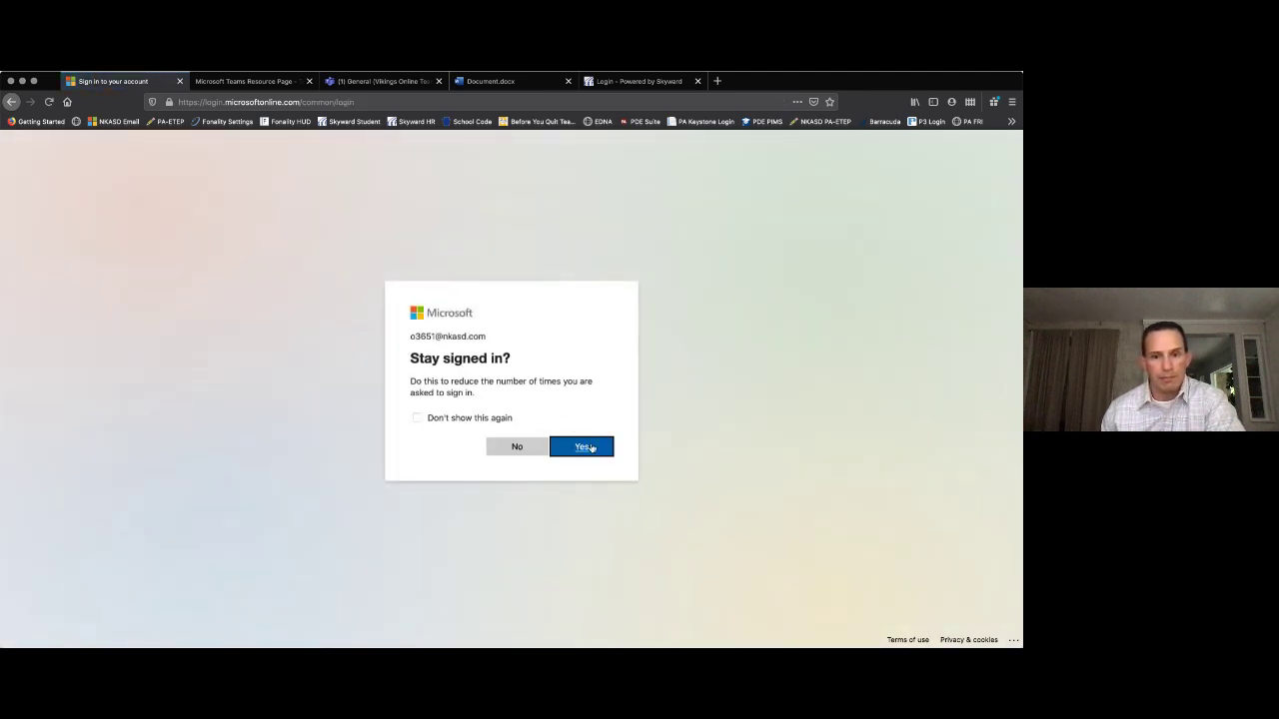
left_click(590, 446)
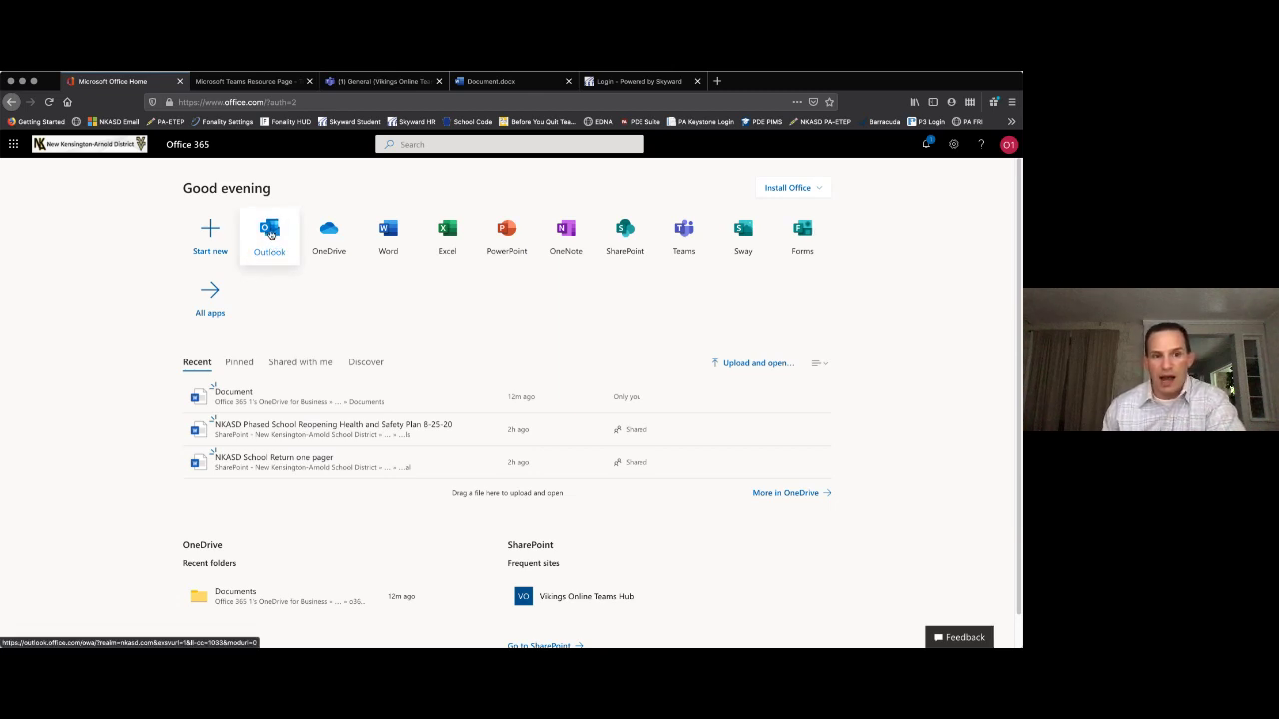
Open Outlook, dismiss the meeting reminder, and read the Sample email and the NKASD Vikings invite
left_click(269, 235)
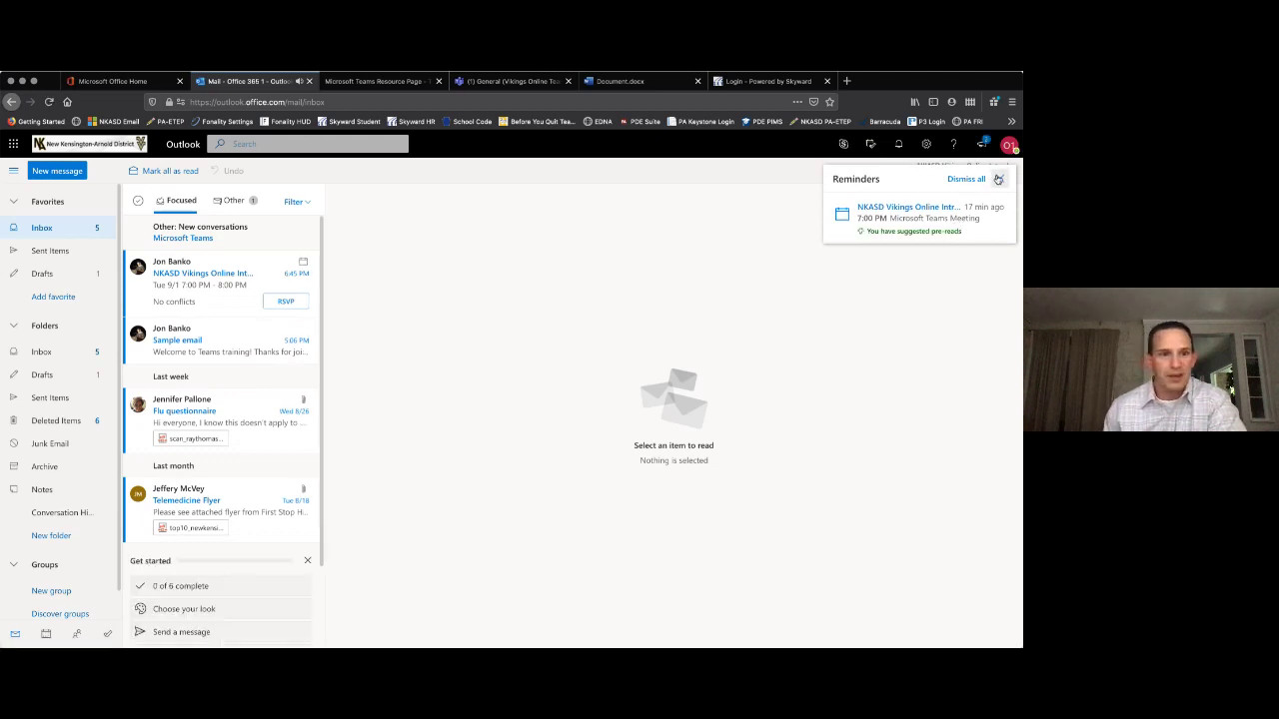
left_click(998, 179)
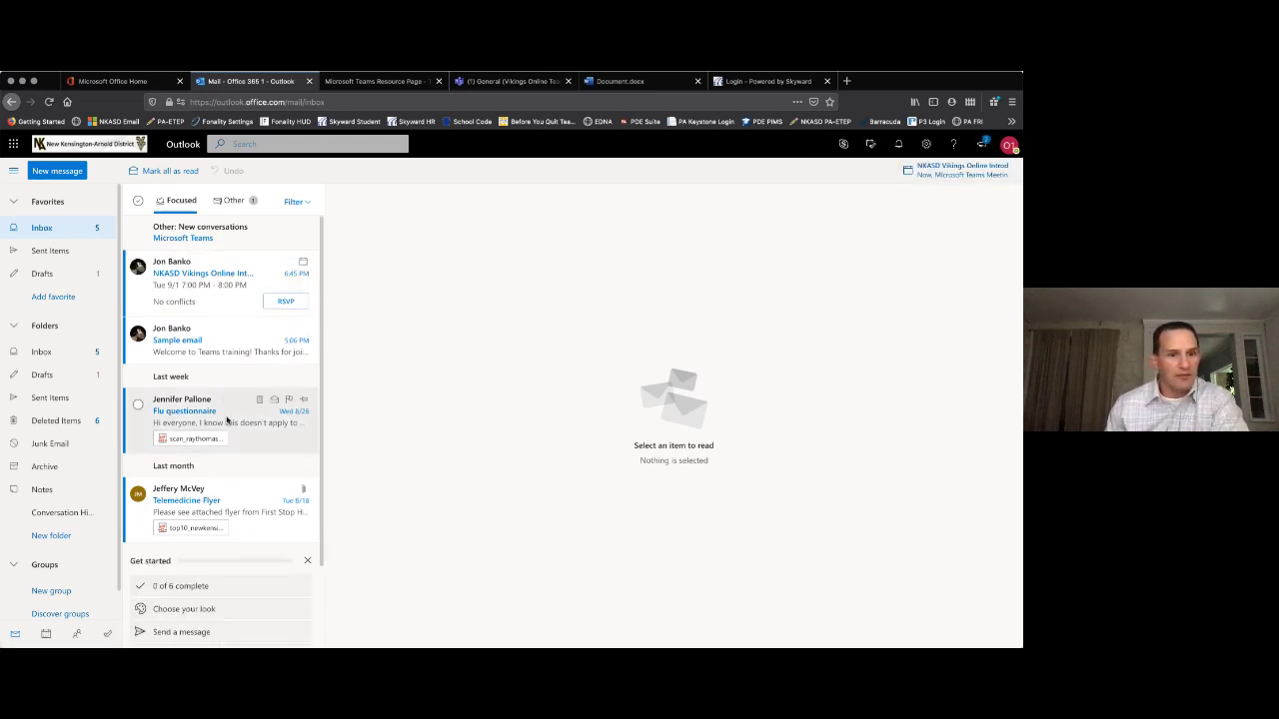
left_click(197, 336)
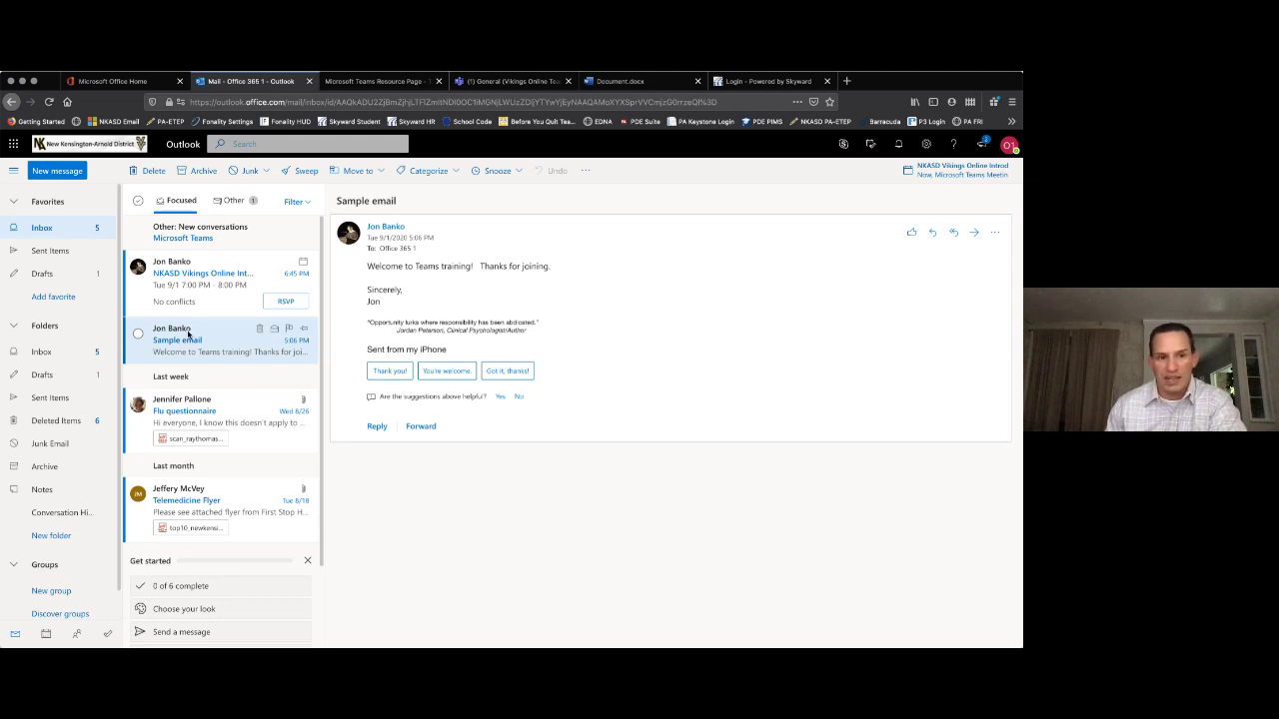
left_click(188, 265)
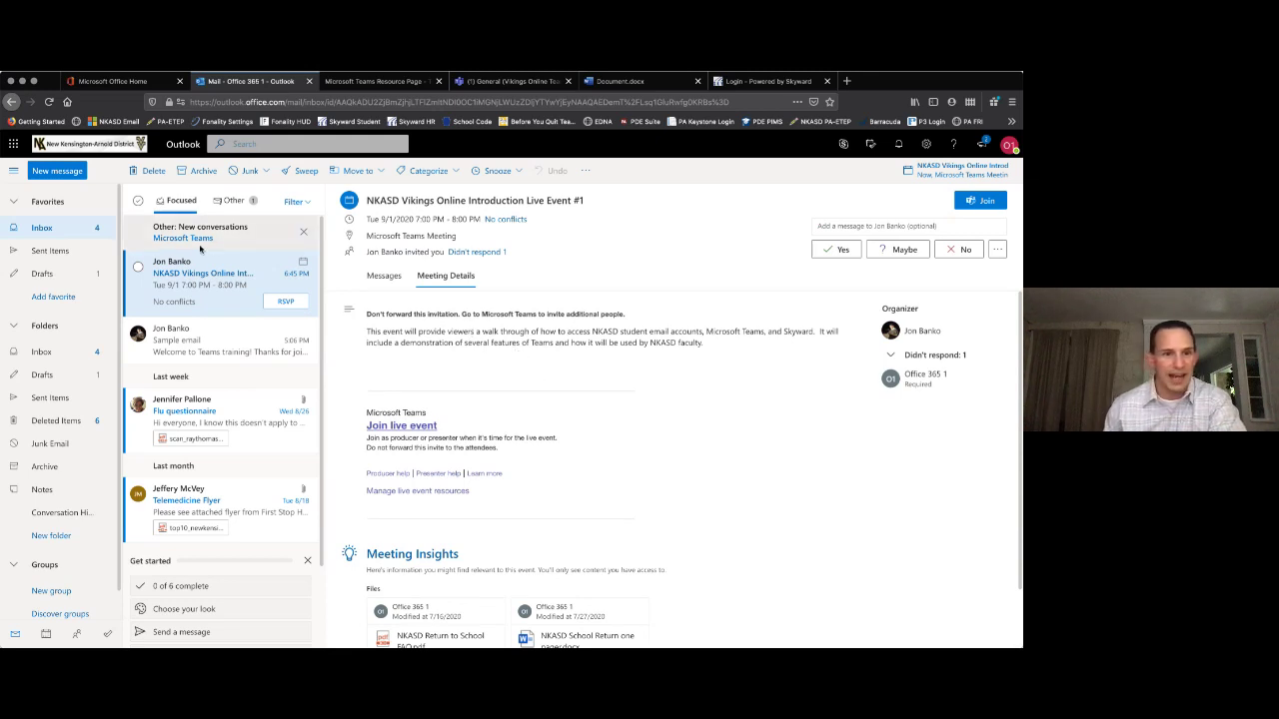
left_click(199, 353)
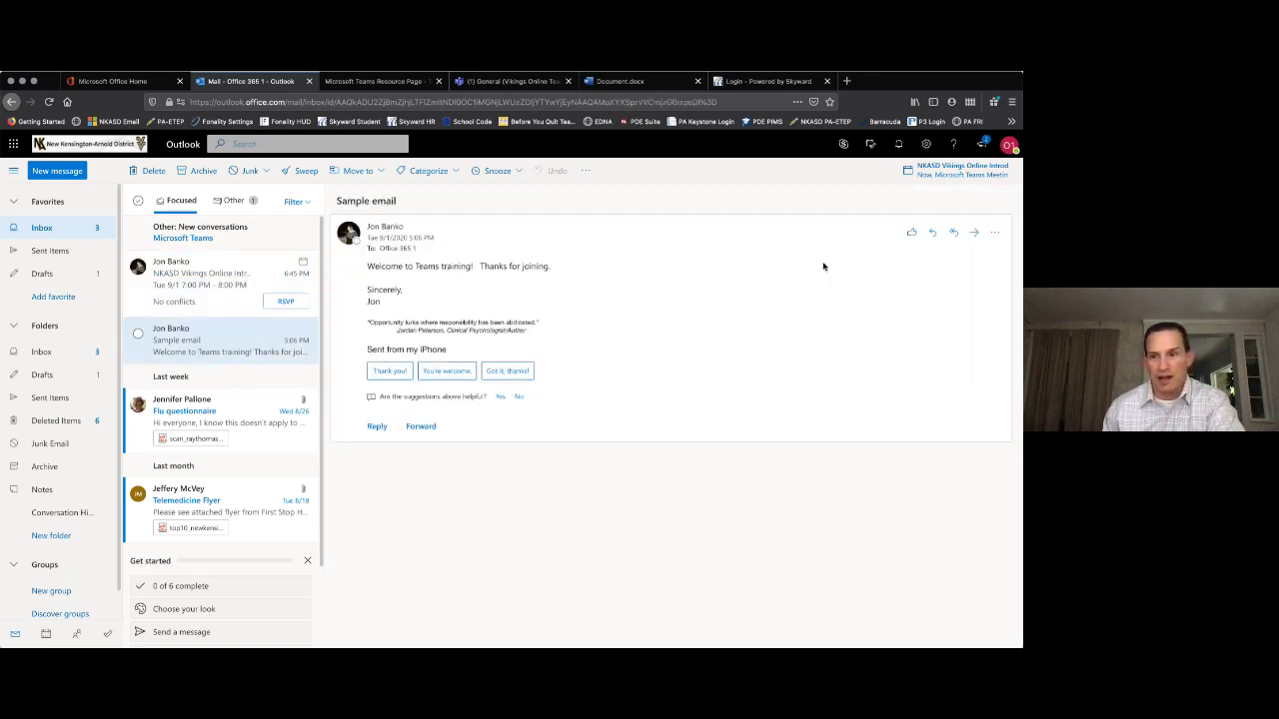
left_click(934, 234)
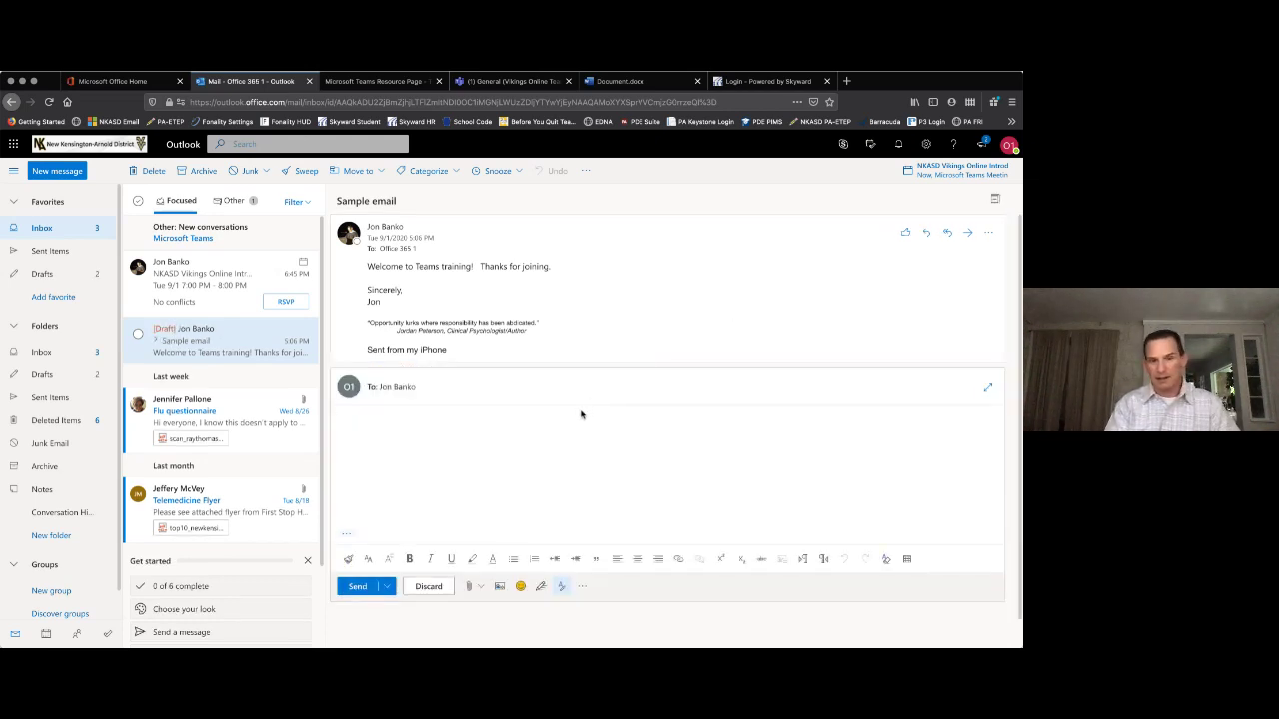
type("Thanks.")
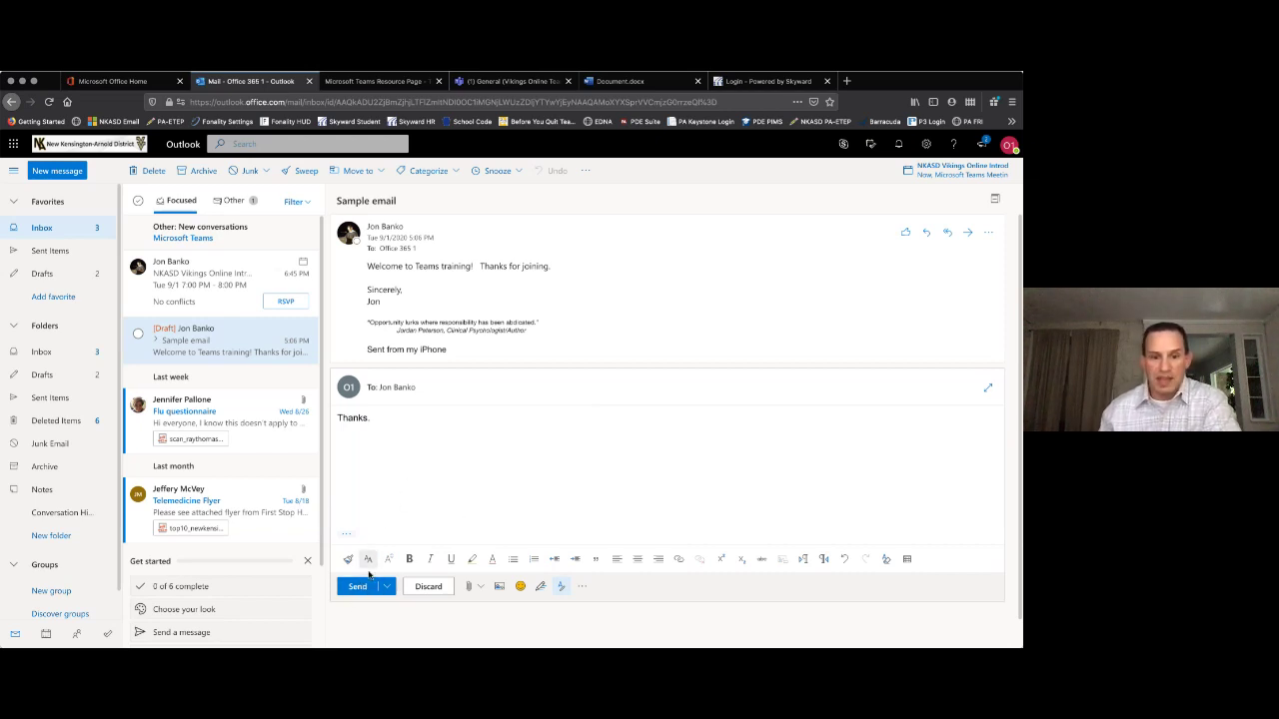
left_click(437, 587)
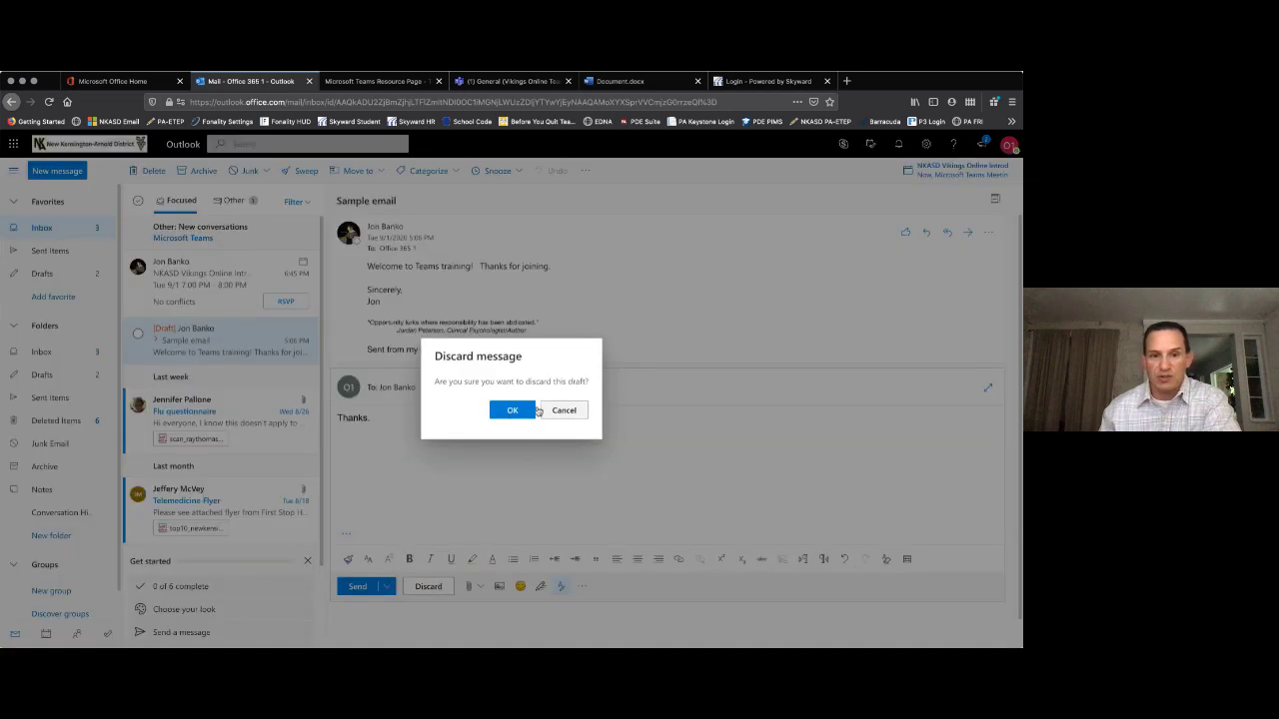
left_click(524, 412)
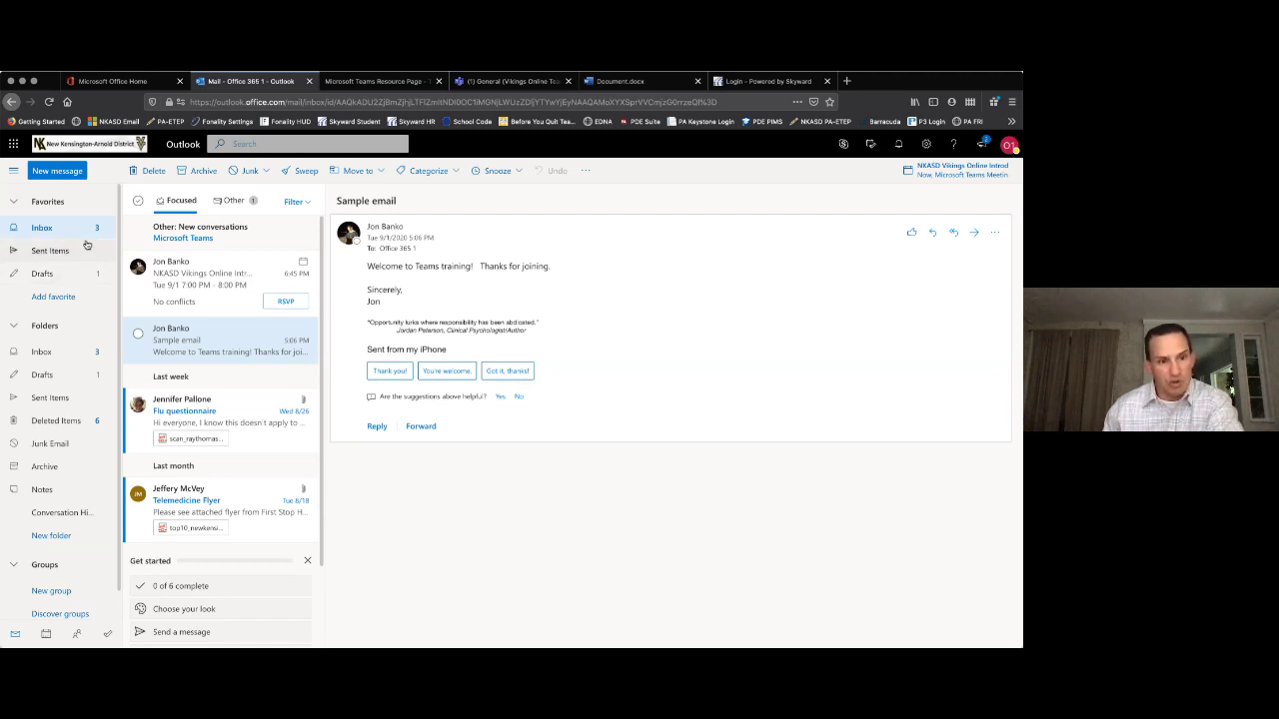
Open the PTA Meeting draft from Drafts, send it, and return to the Inbox
left_click(60, 275)
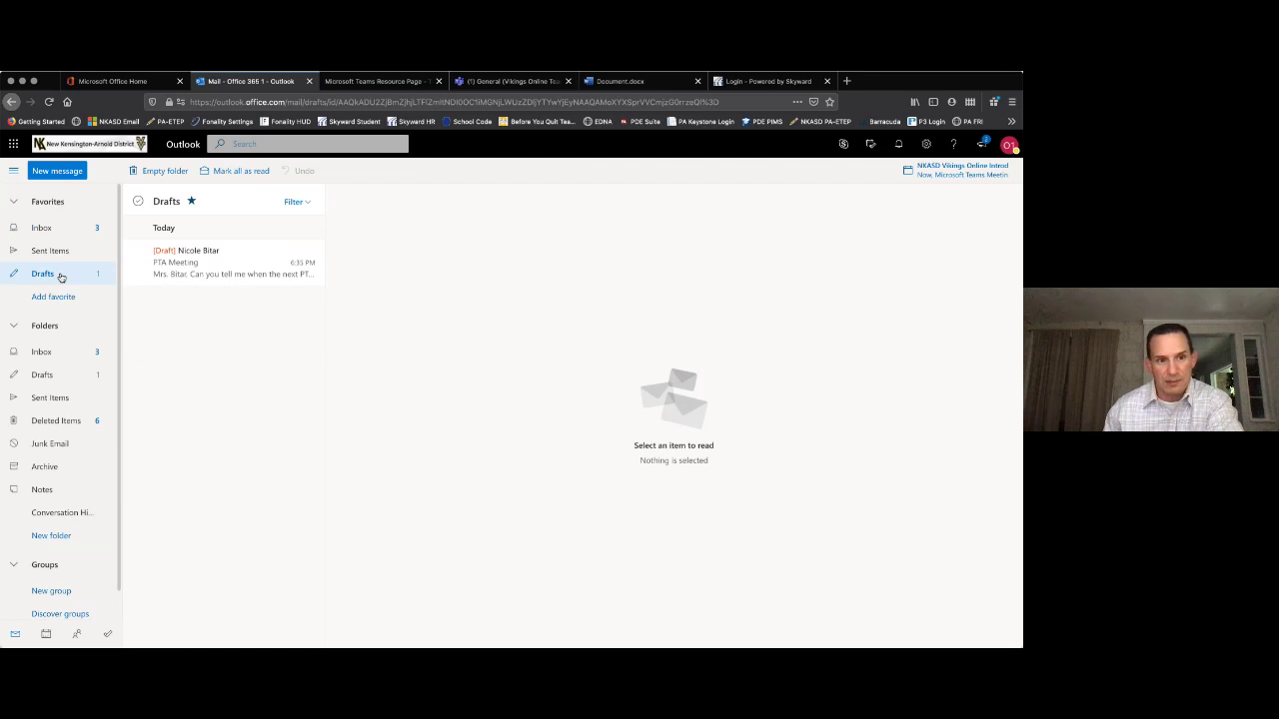
left_click(196, 274)
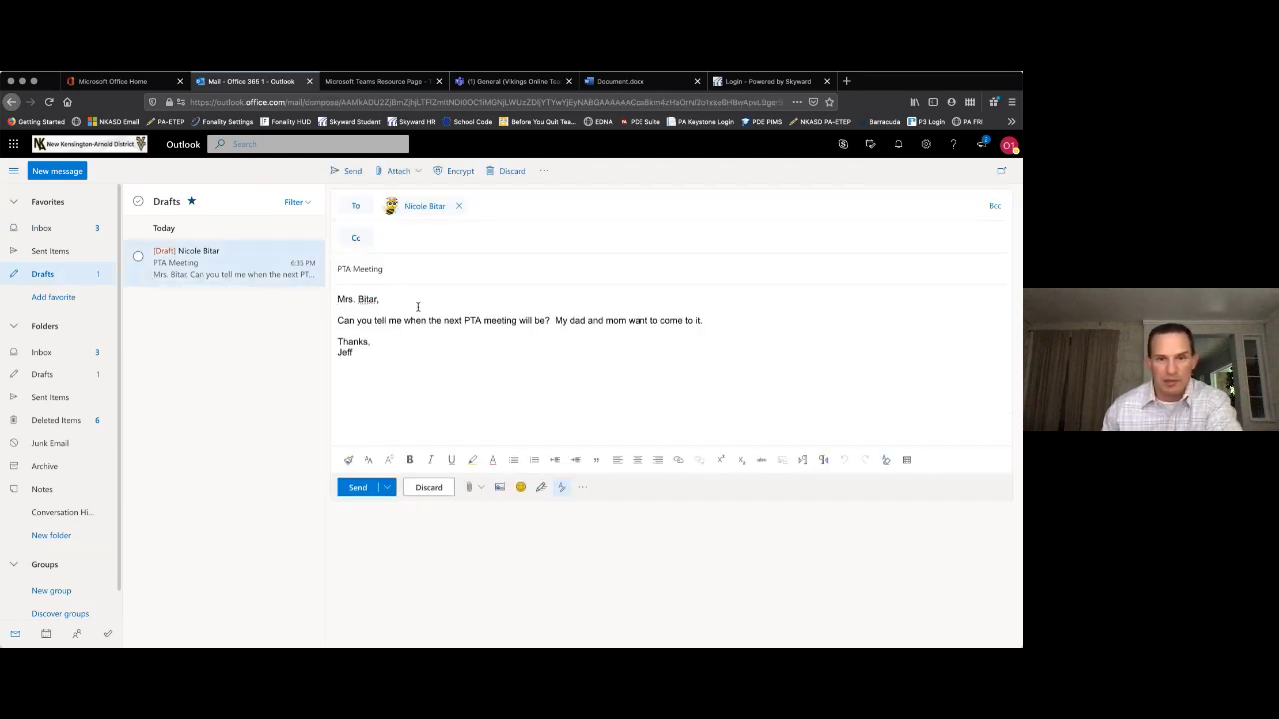
left_click(382, 345)
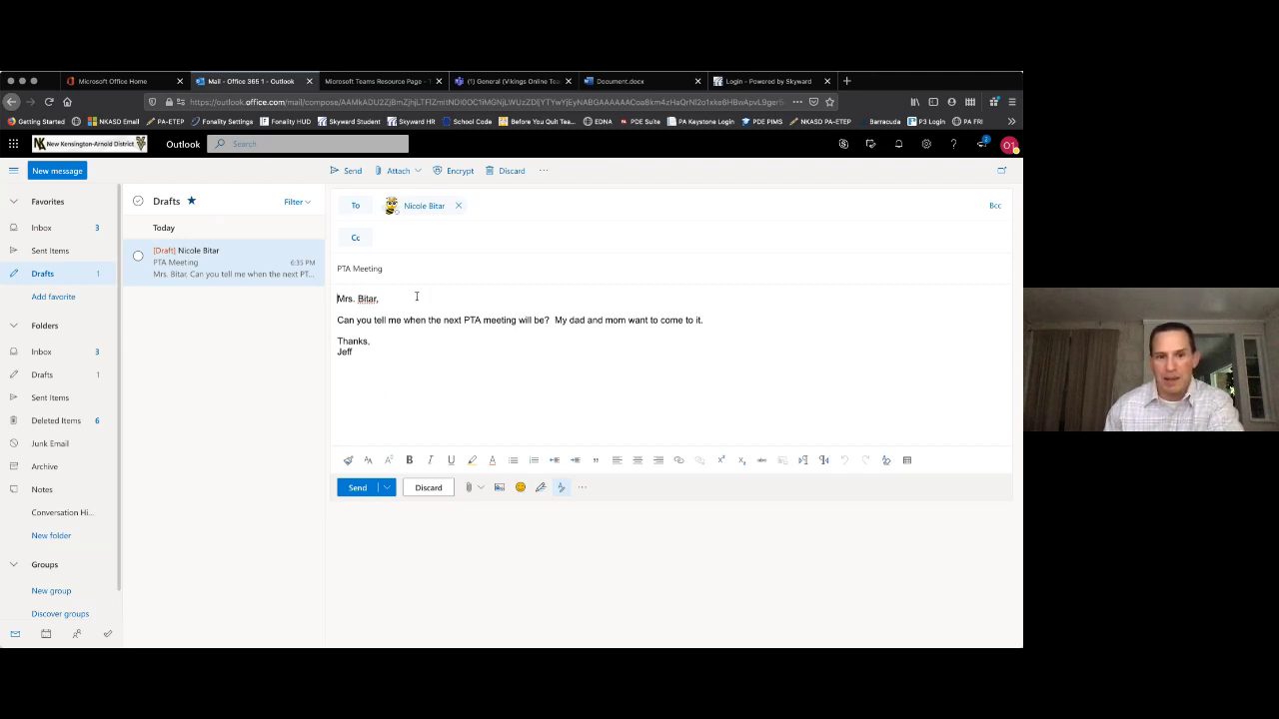
left_click(368, 487)
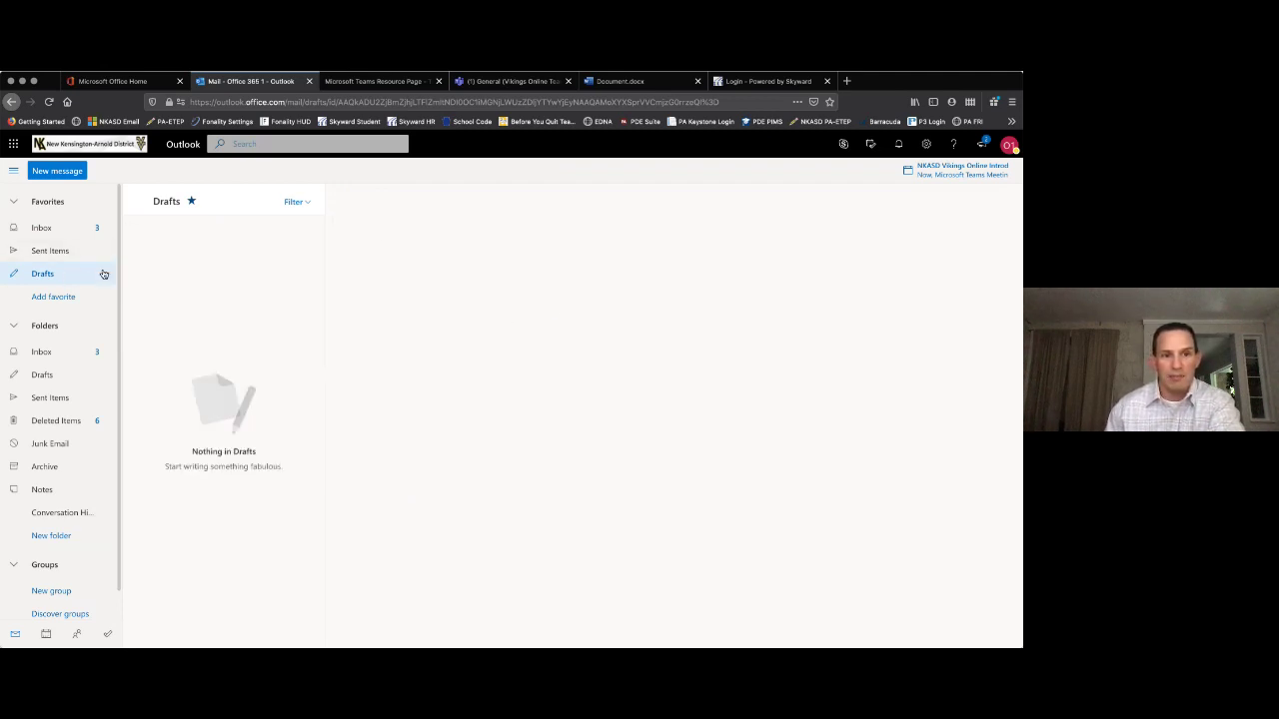
left_click(39, 229)
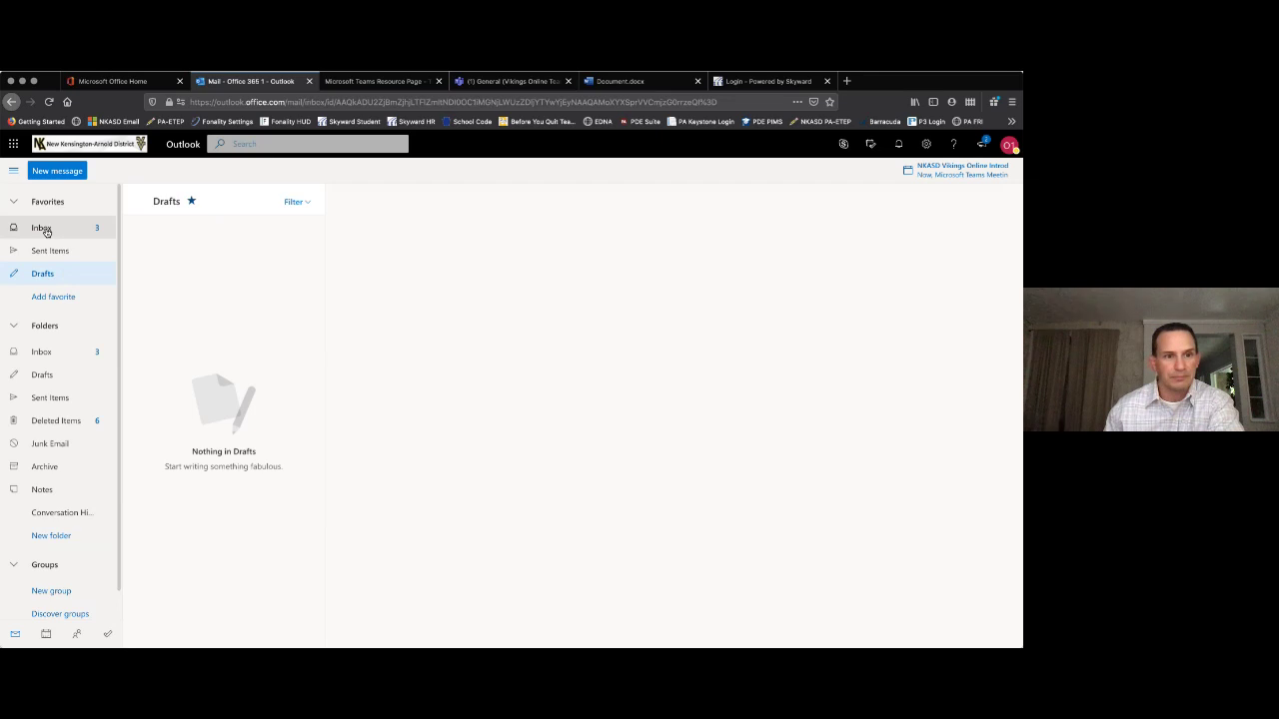
Draft a new message to a suggested contact, discard it, and switch to the calendar
left_click(57, 170)
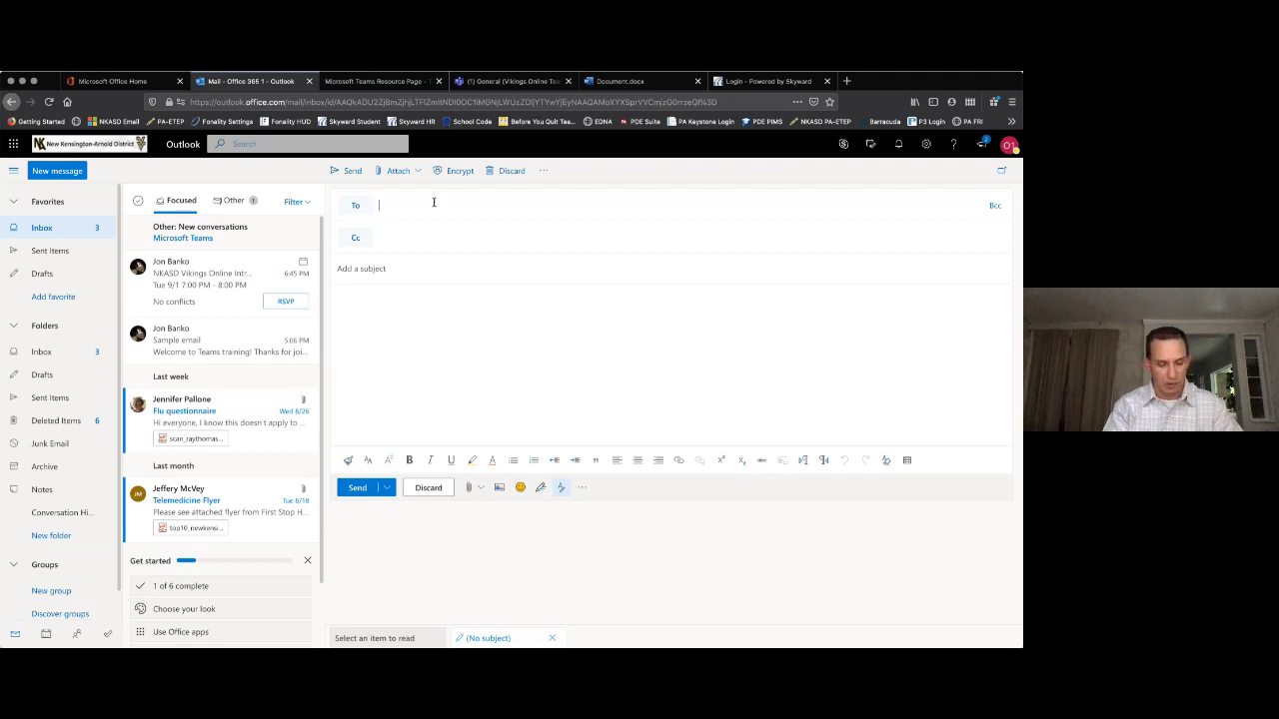
type("Thim")
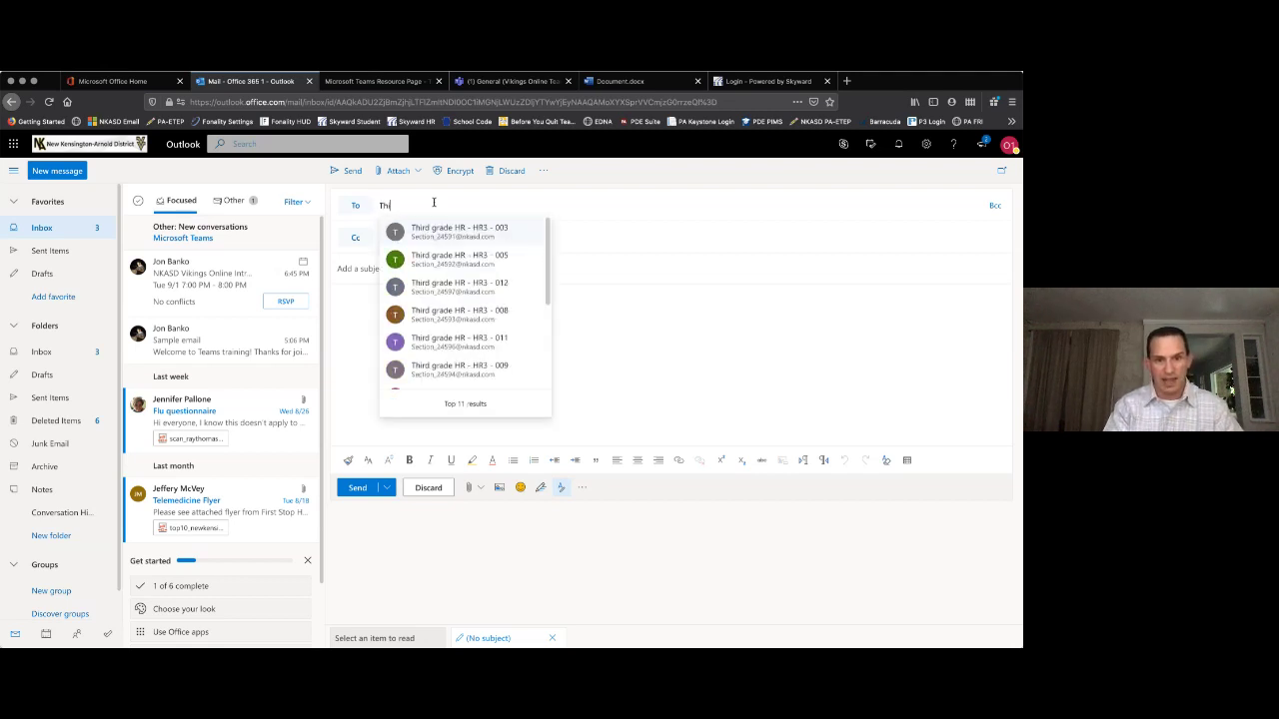
type("ons")
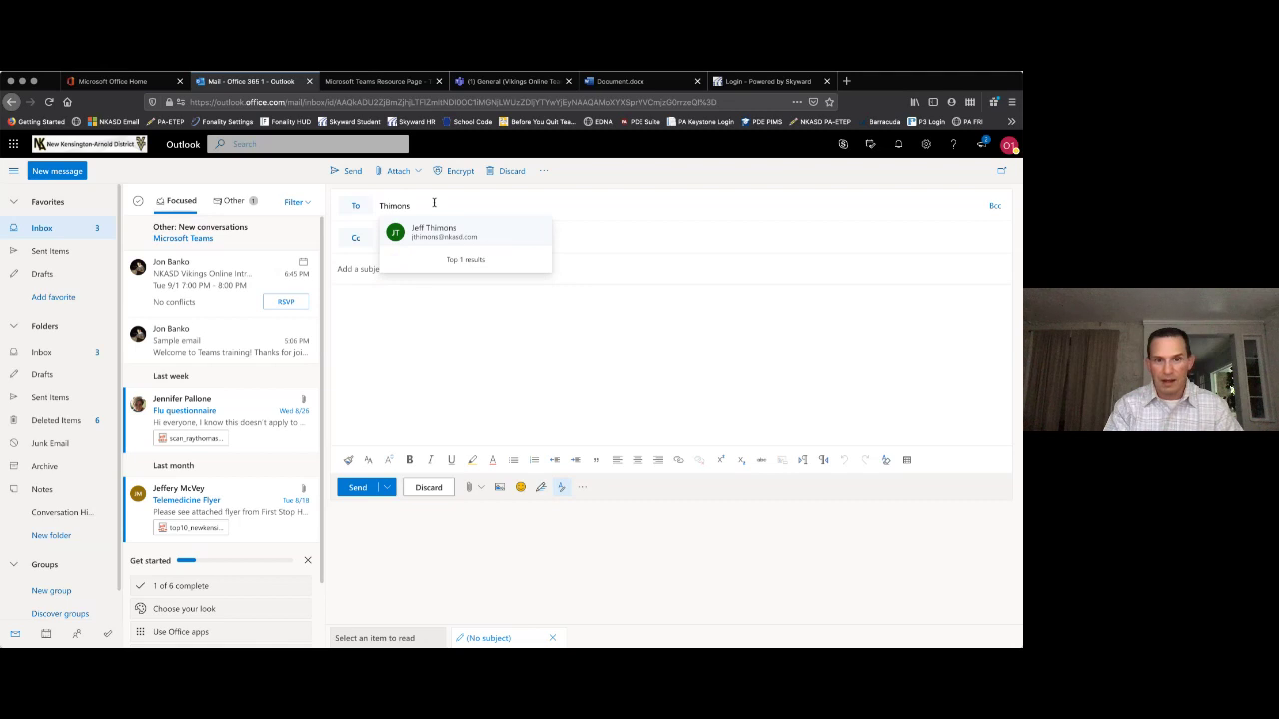
left_click(445, 228)
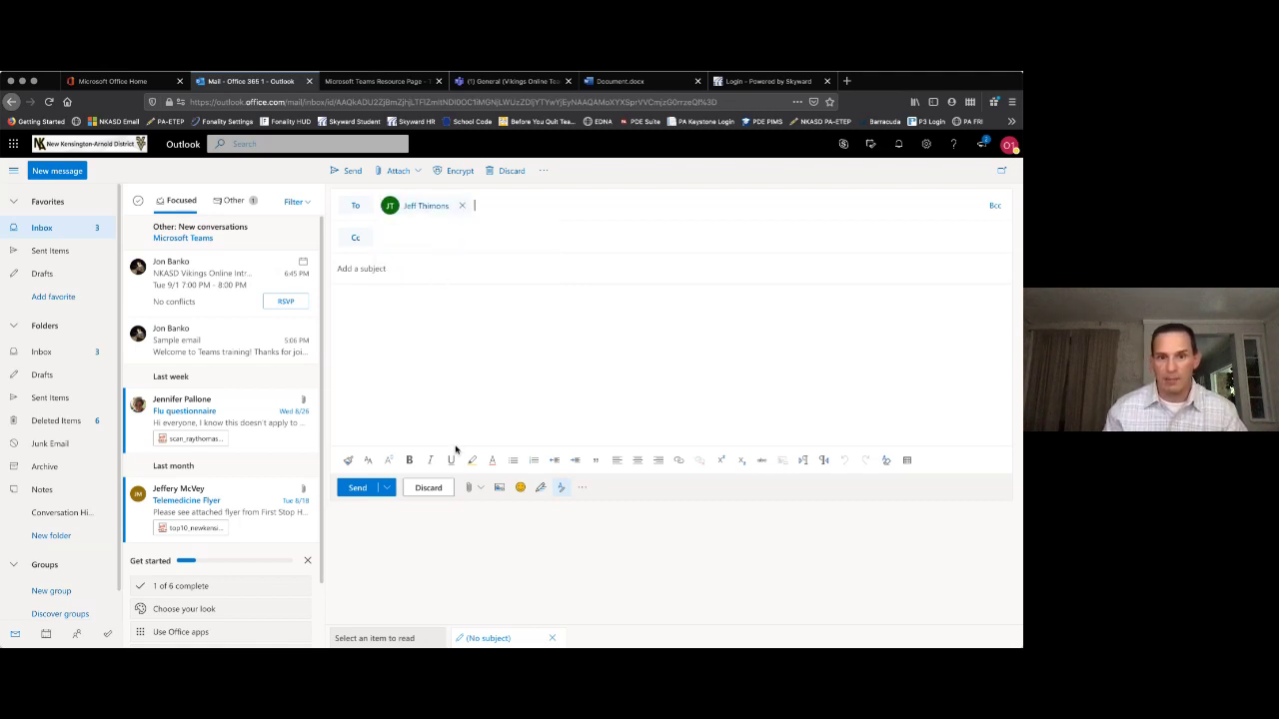
left_click(516, 171)
left_click(516, 409)
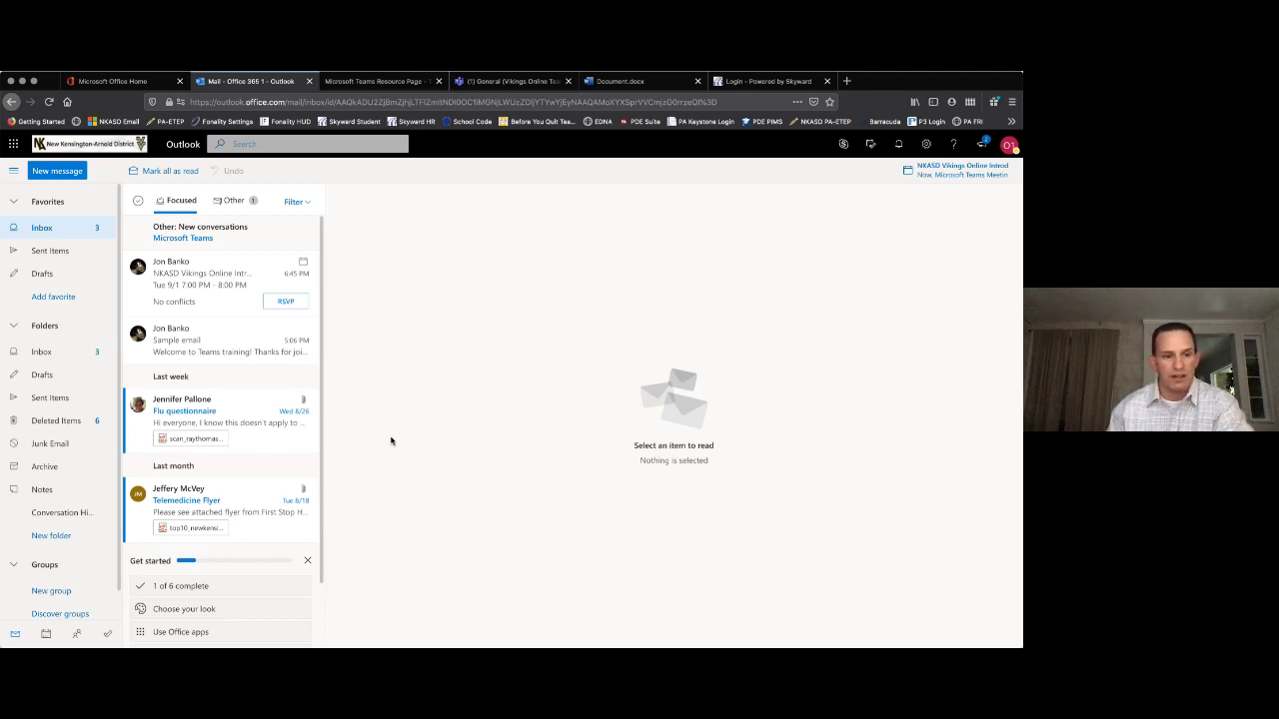
left_click(47, 636)
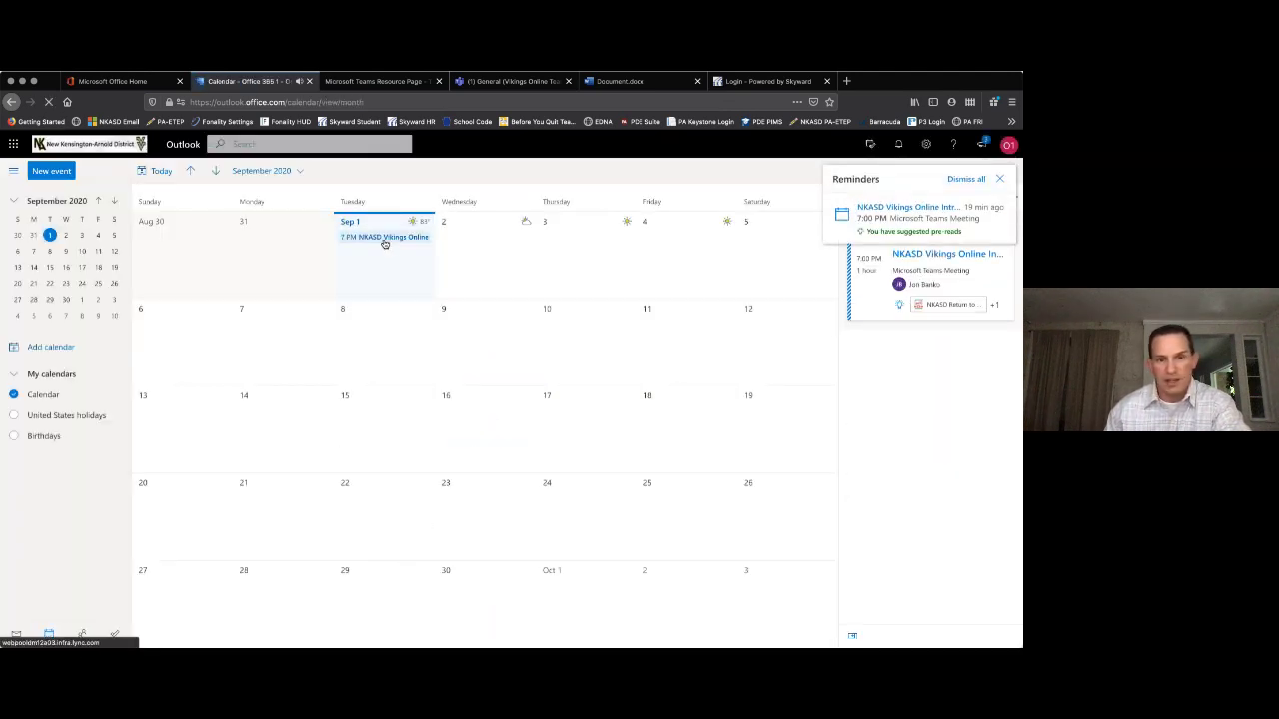
Return to the mail inbox and dismiss the NKASD Vikings Online meeting reminder
left_click(17, 636)
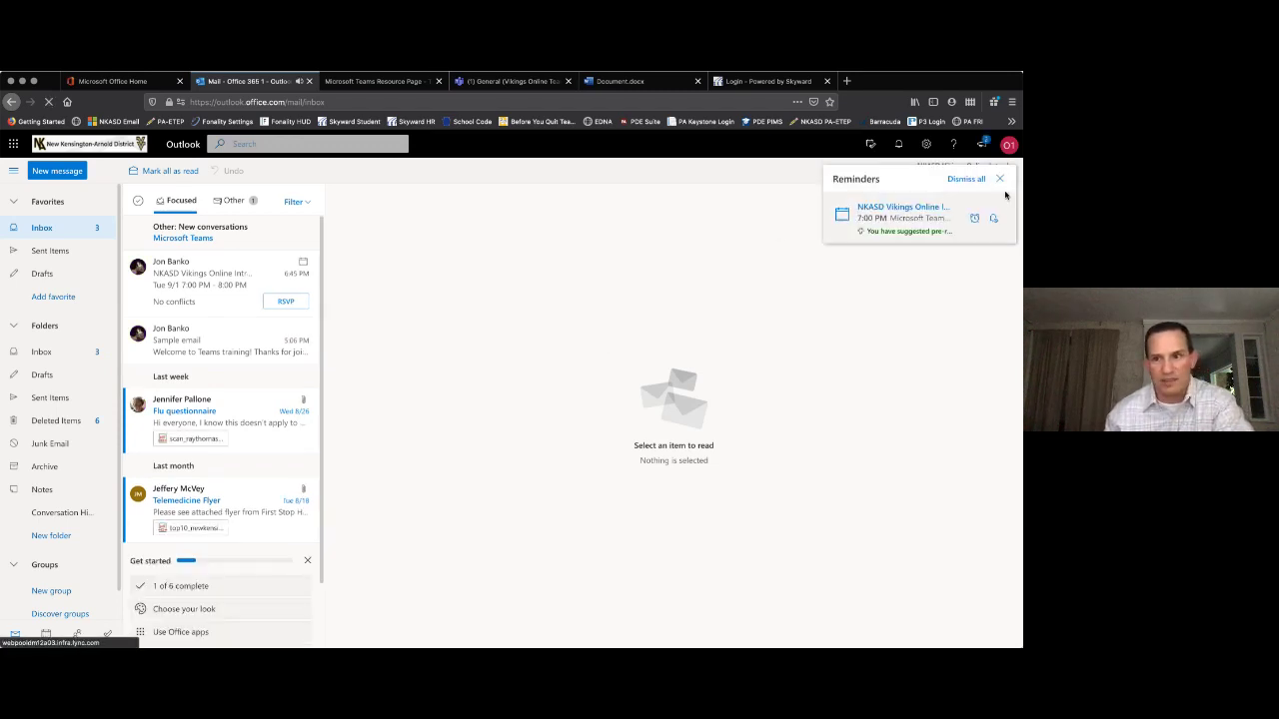
left_click(965, 179)
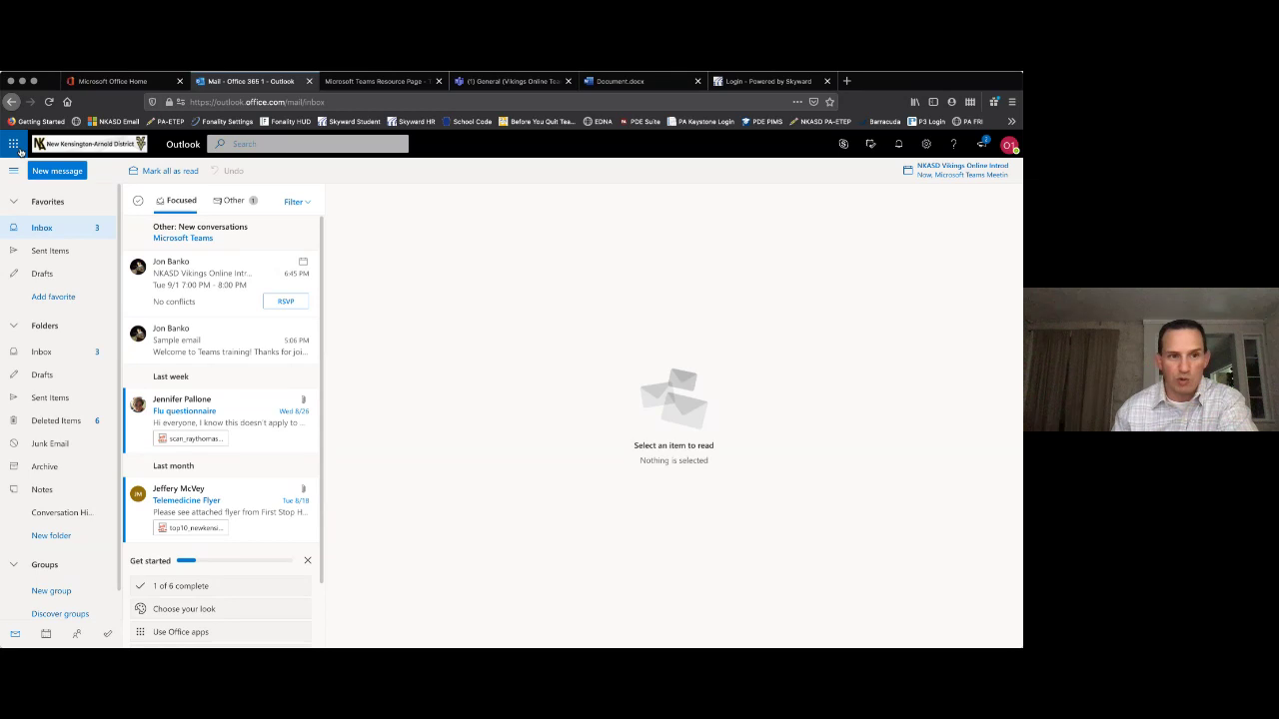
Launch Microsoft Teams from the Office 365 apps list
left_click(14, 145)
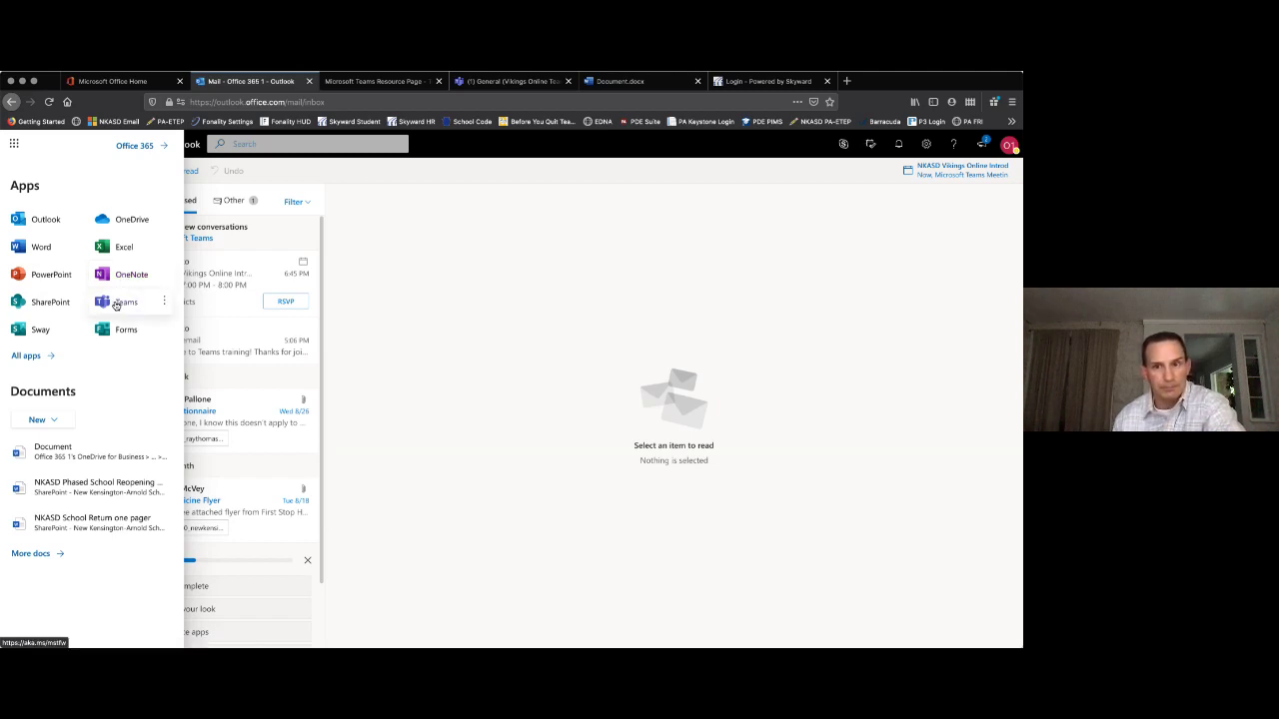
left_click(116, 305)
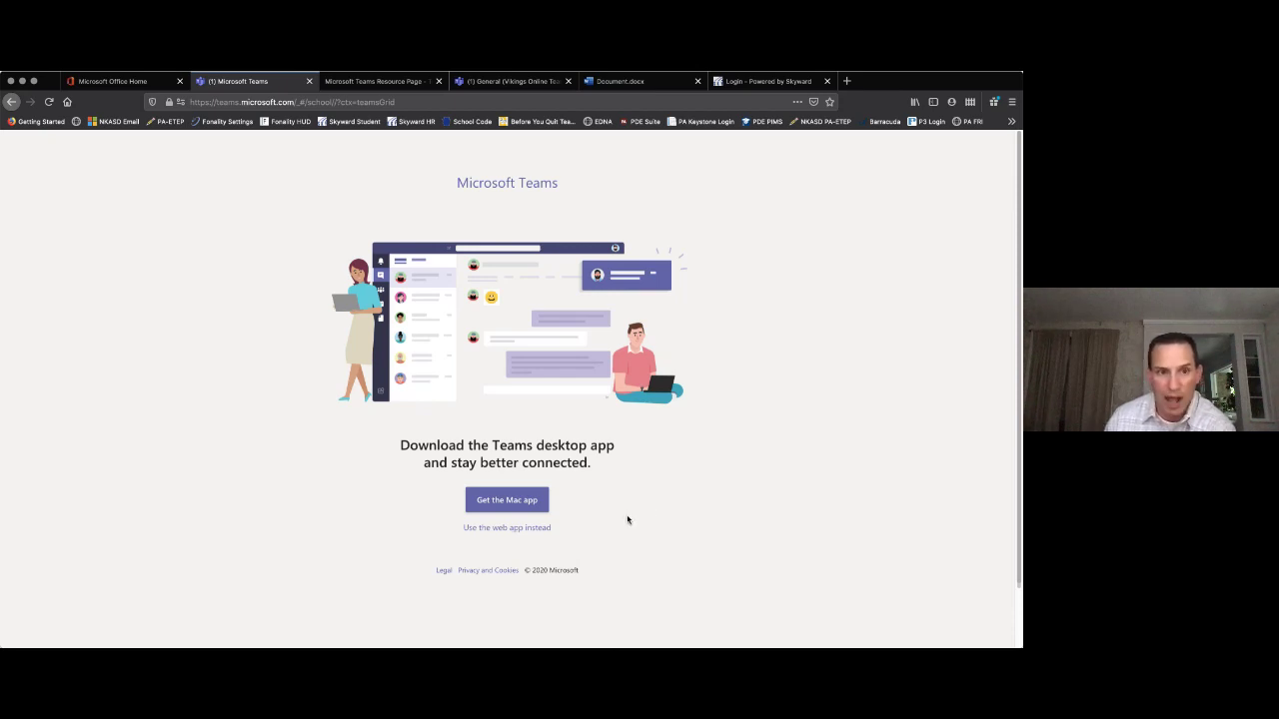
Continue with the Teams web app instead of downloading the desktop app
left_click(512, 530)
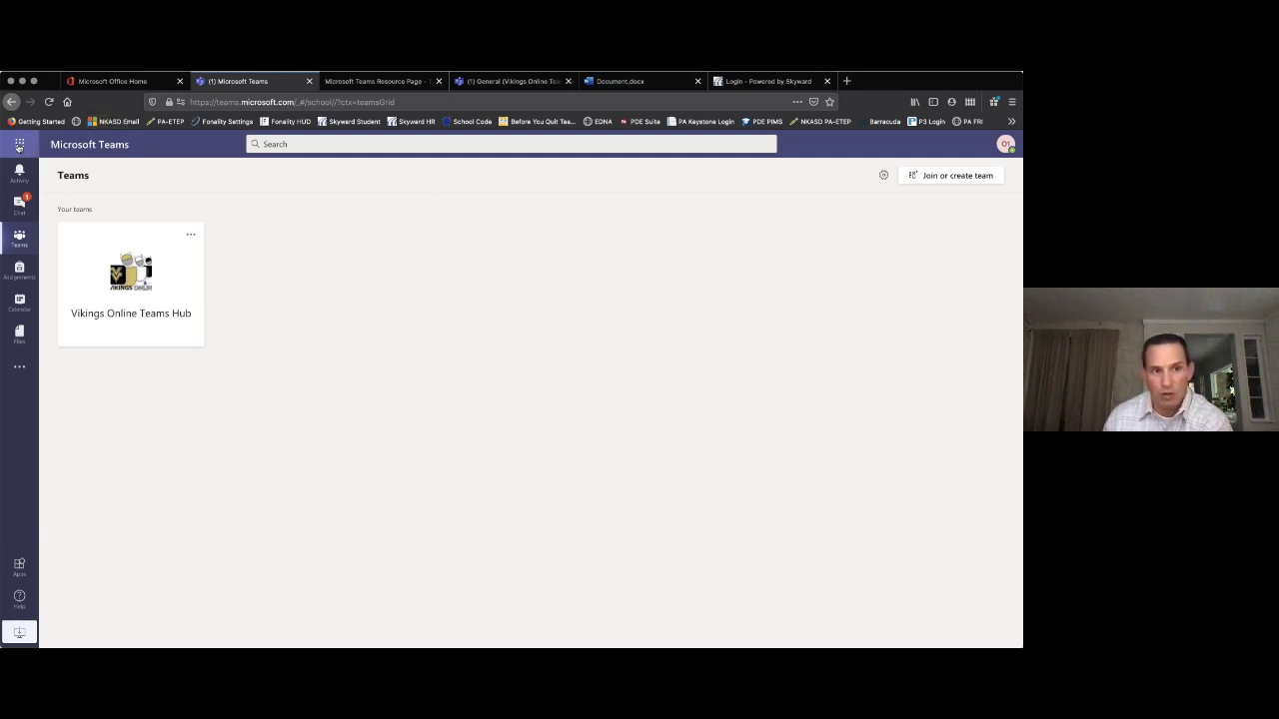
left_click(19, 145)
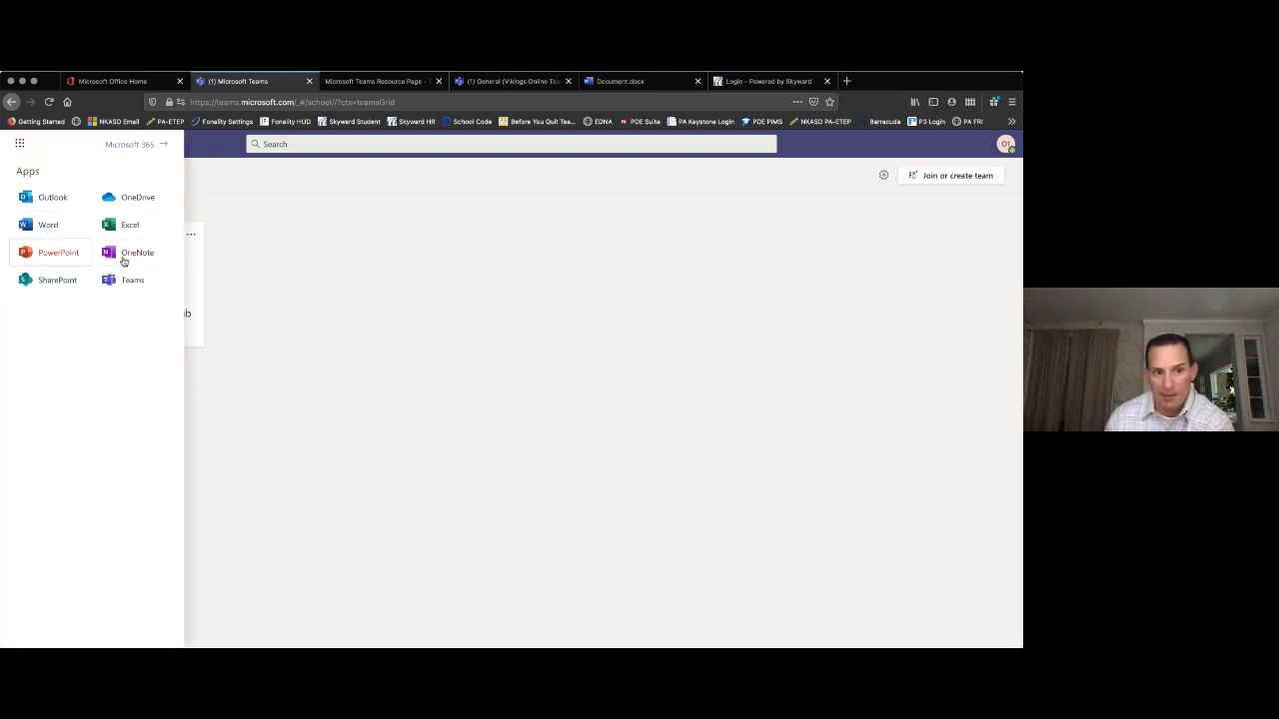
left_click(326, 284)
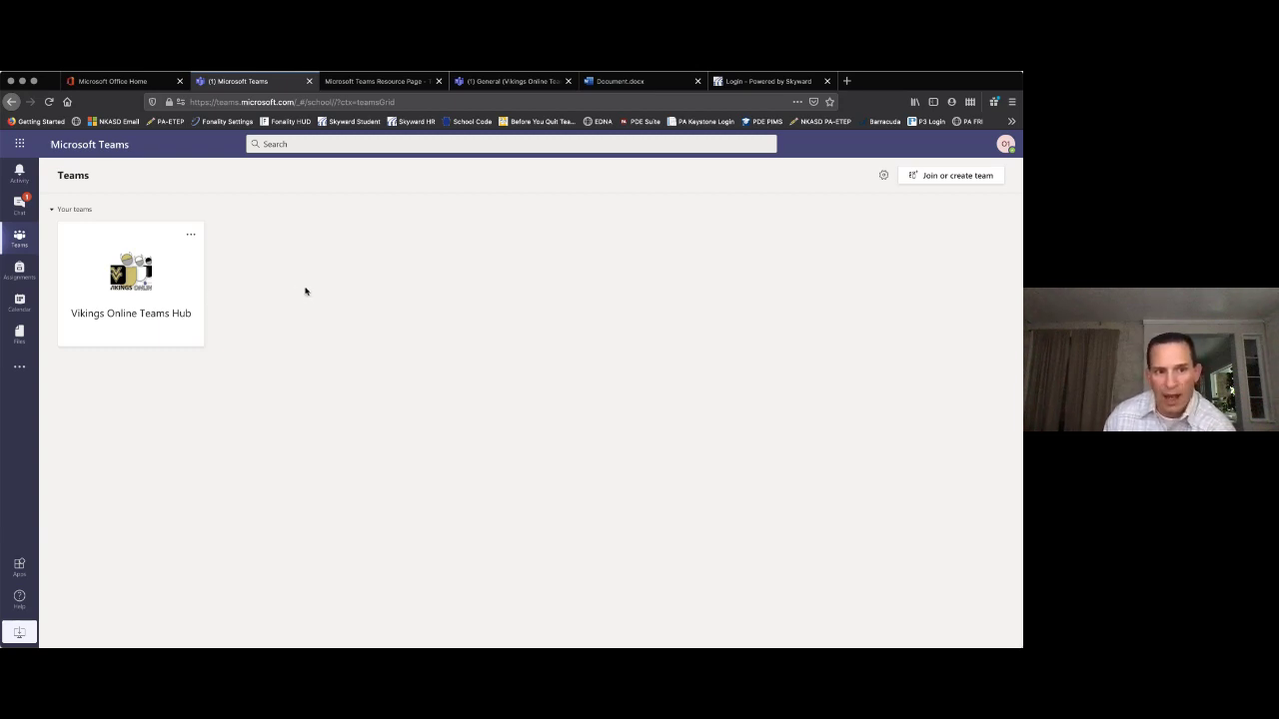
Open the Vikings Online Teams Hub and browse the General channel's posts and shared videos
left_click(148, 280)
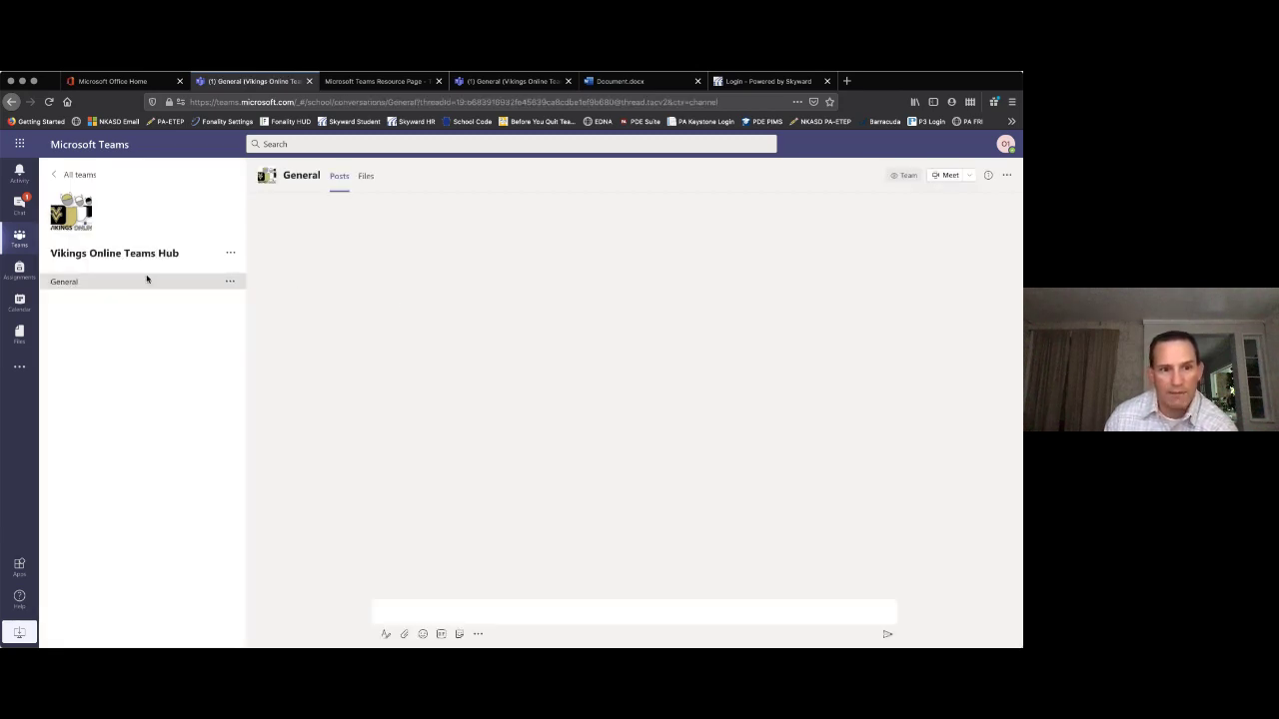
scroll(587, 325, "up", 2)
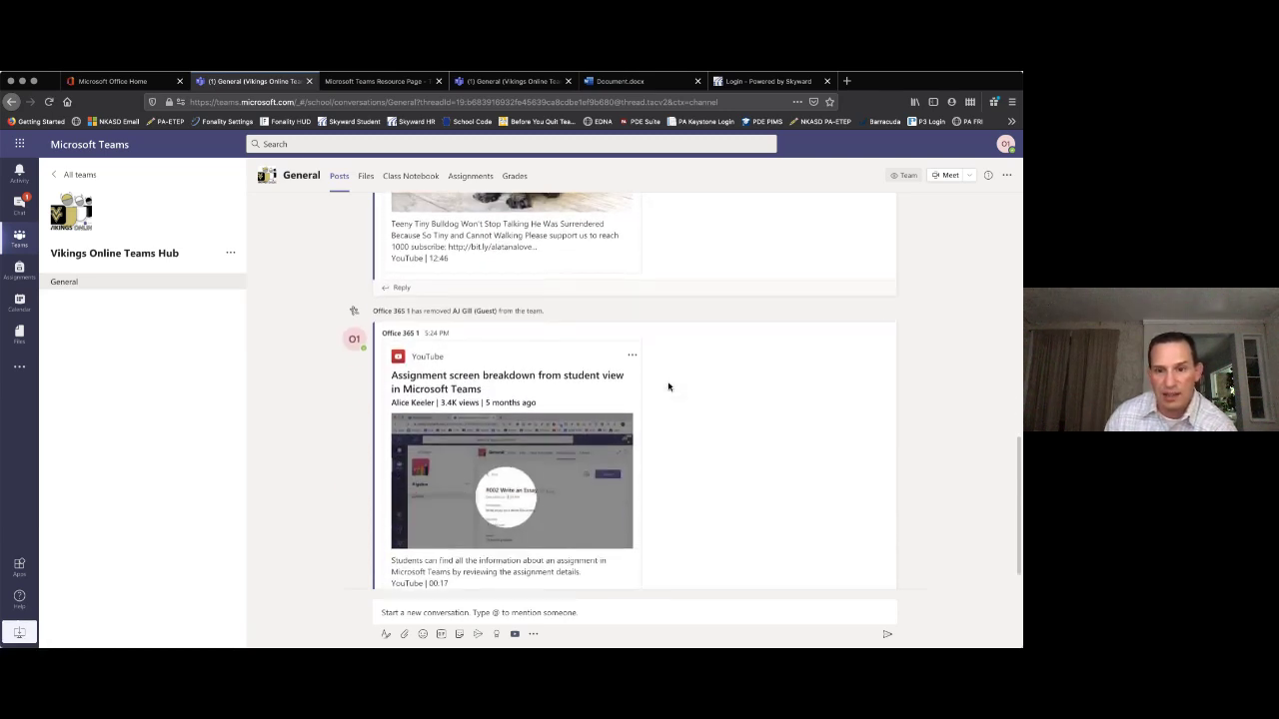
scroll(669, 387, "up", 5)
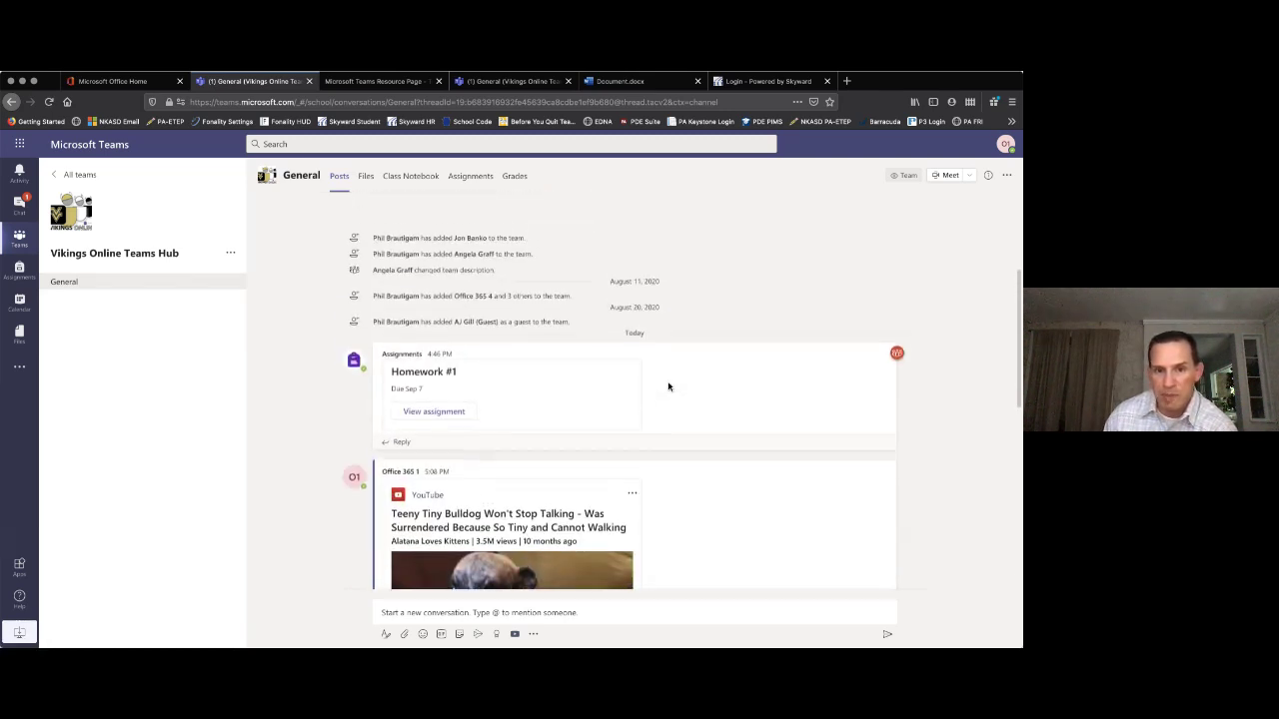
scroll(668, 386, "up", 2)
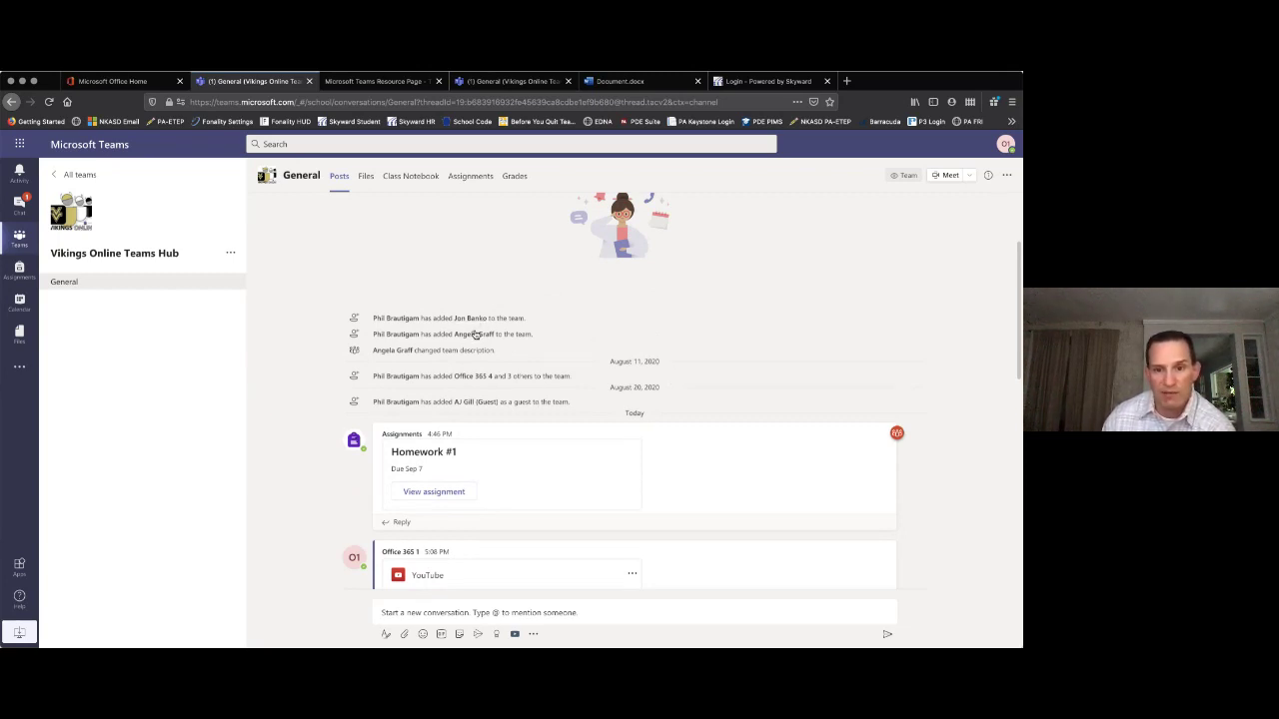
scroll(550, 357, "down", 2)
scroll(548, 357, "down", 1)
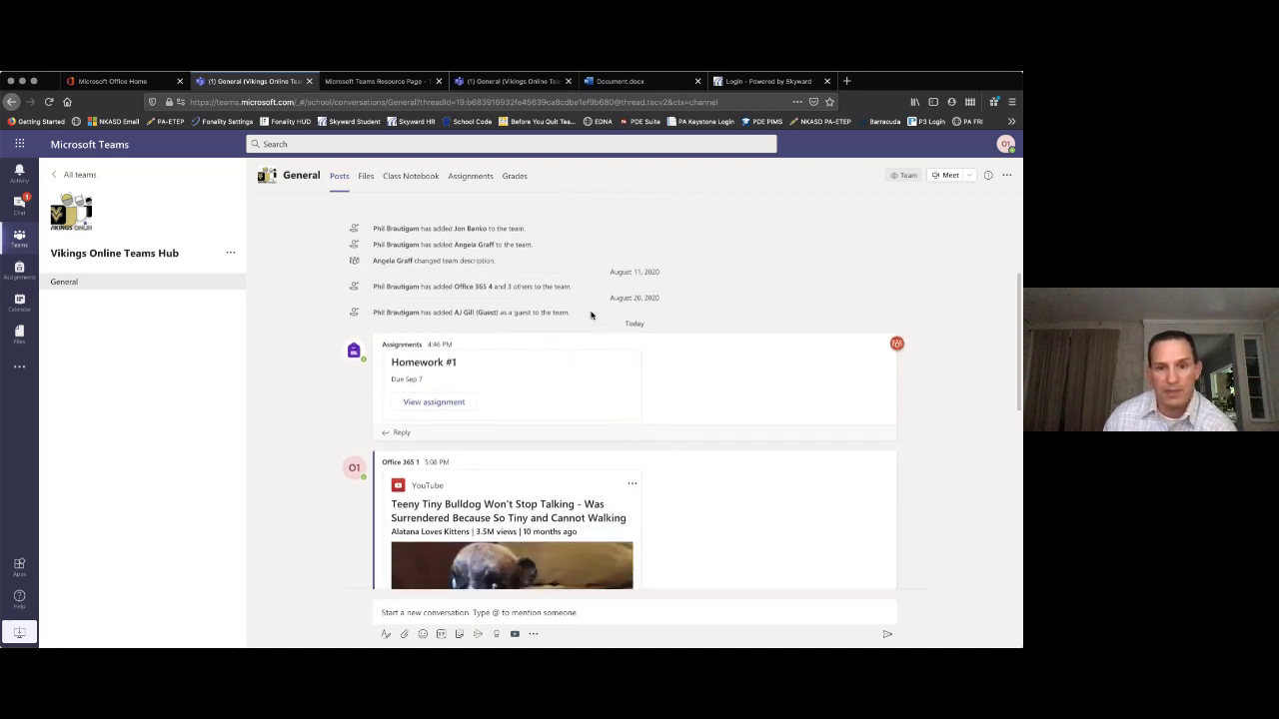
scroll(720, 396, "down", 2)
scroll(717, 397, "down", 5)
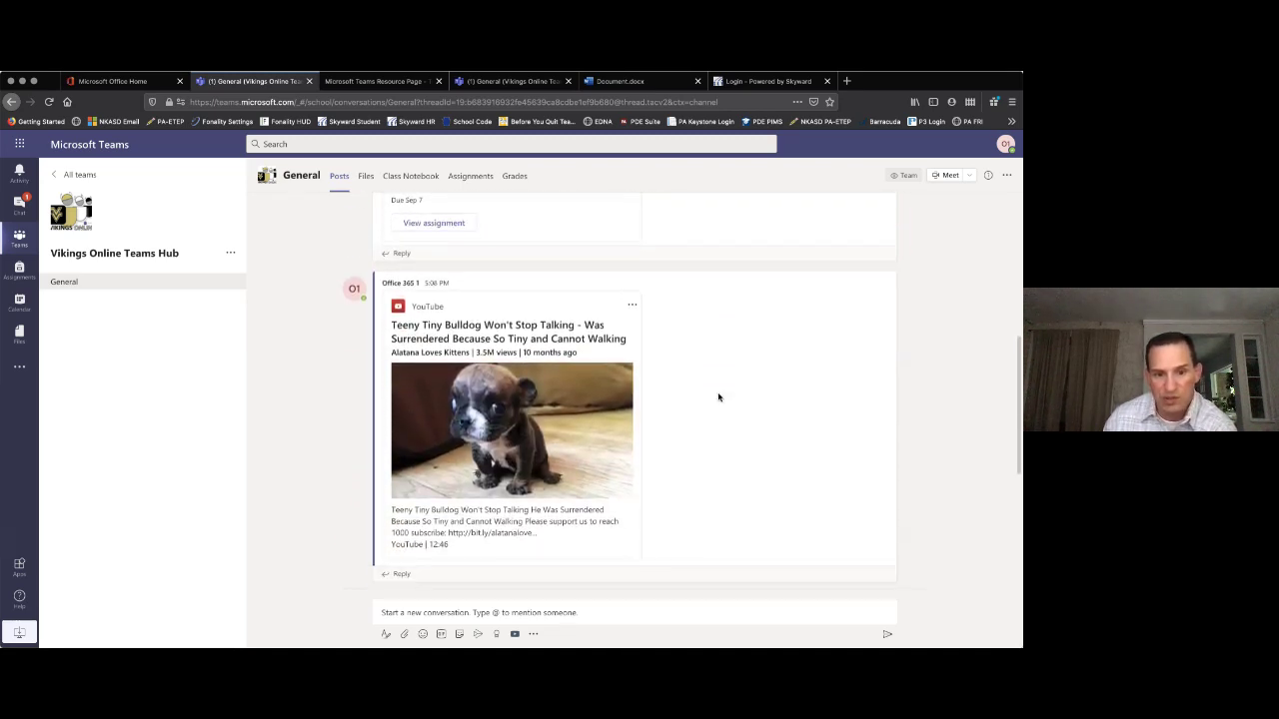
scroll(717, 397, "up", 7)
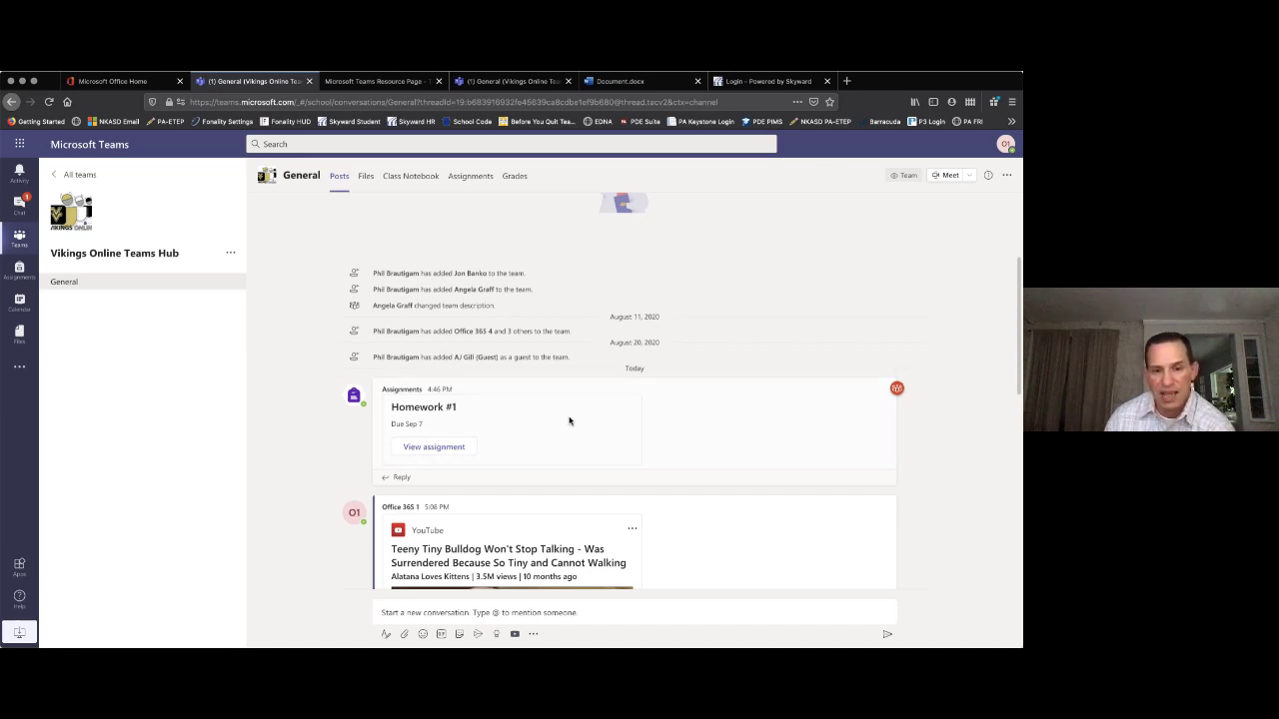
scroll(568, 418, "down", 5)
scroll(569, 418, "down", 6)
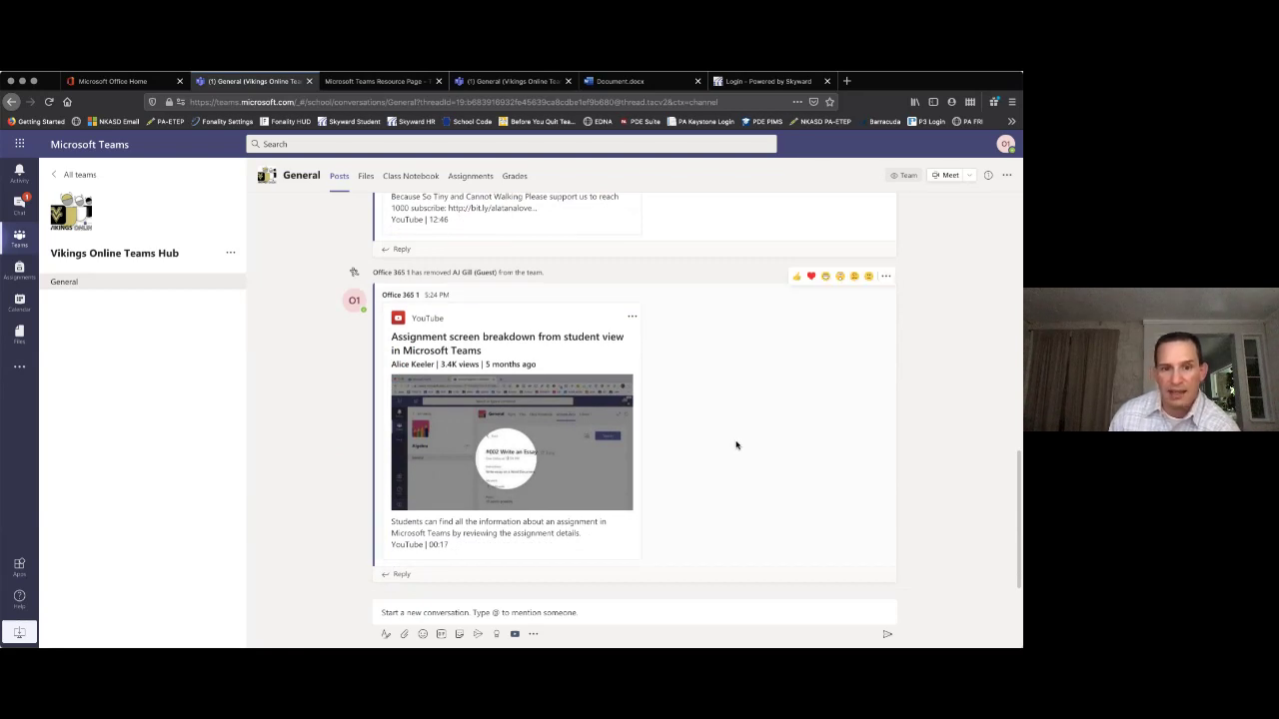
scroll(724, 400, "up", 3)
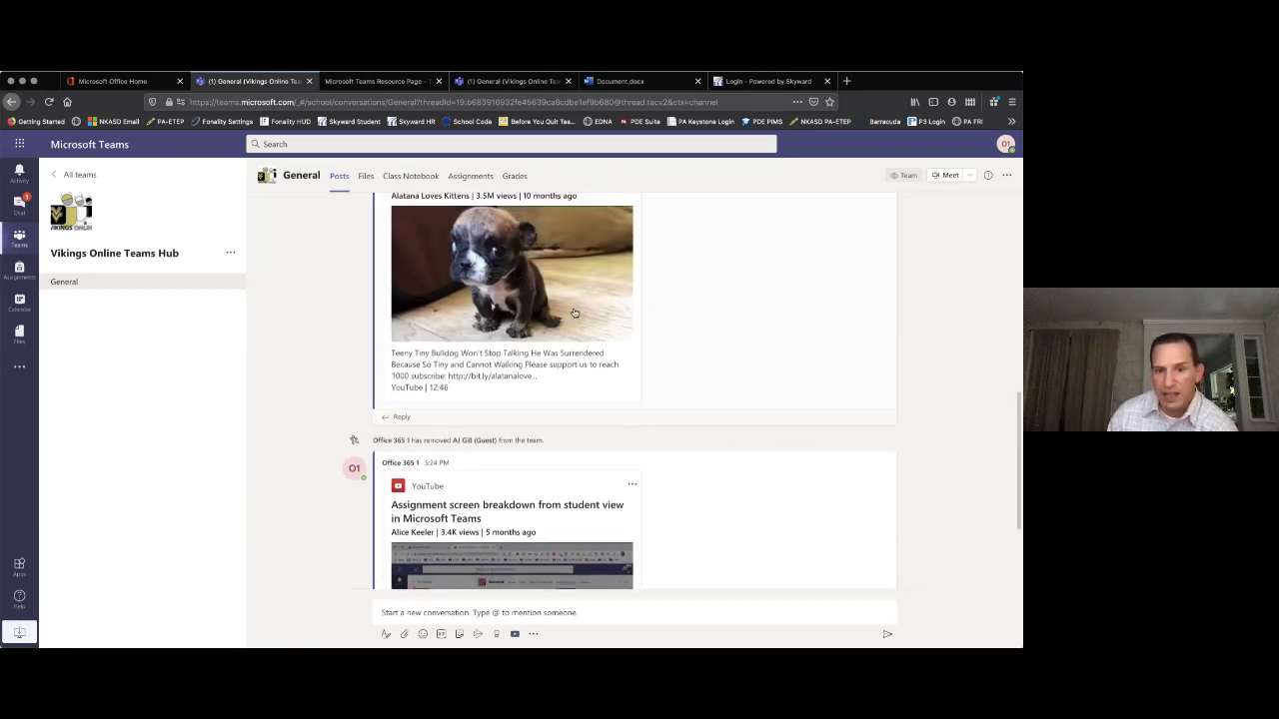
scroll(689, 322, "up", 2)
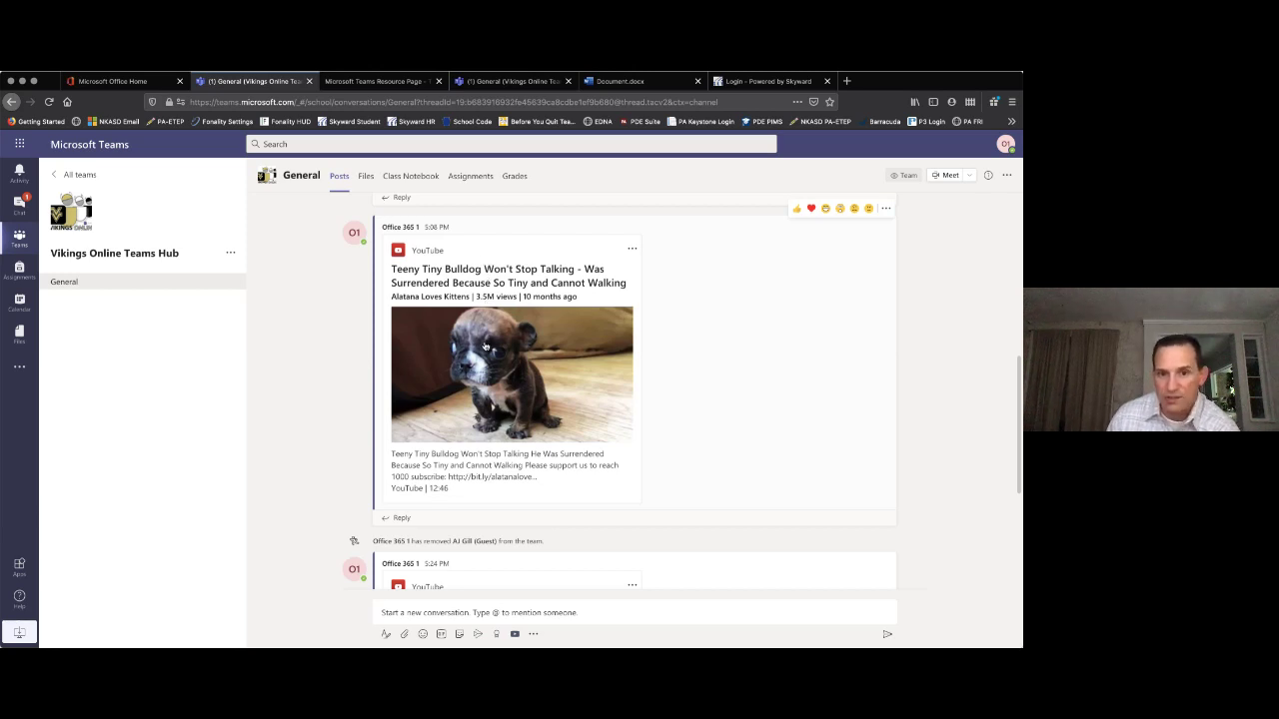
Play the Teeny Tiny Bulldog video on YouTube for about 10 seconds, then pause it
left_click(496, 284)
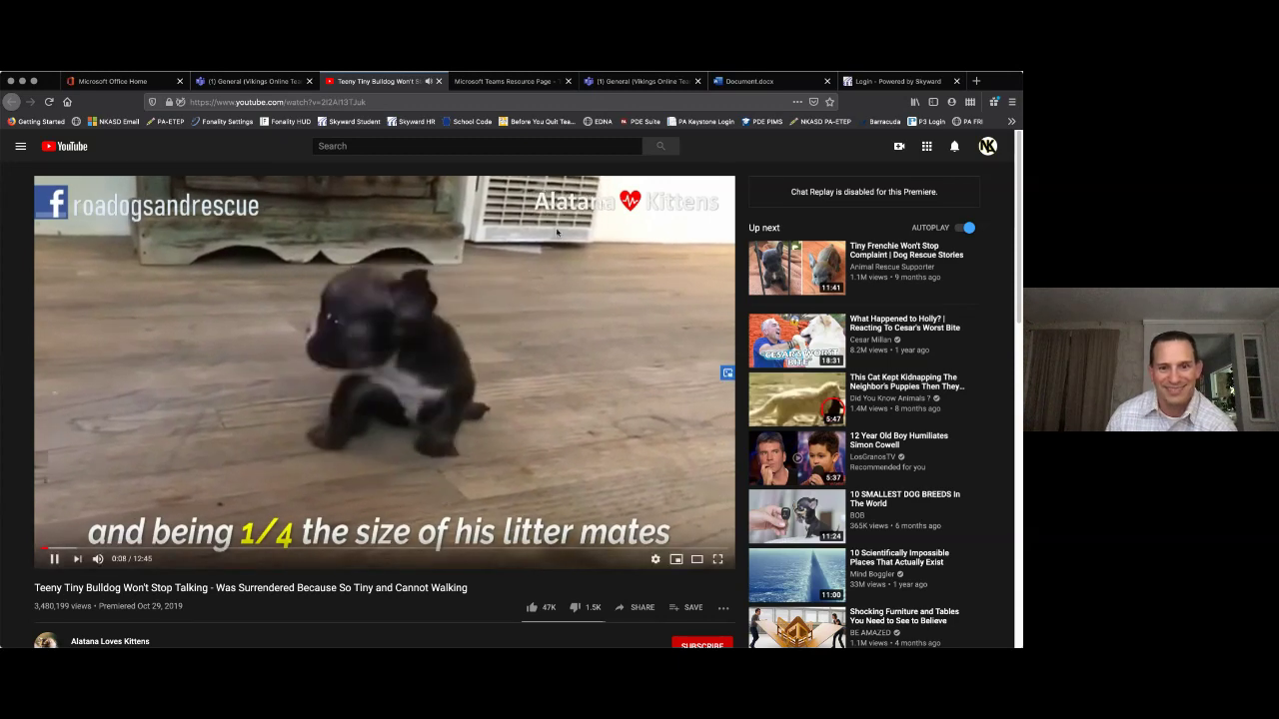
left_click(215, 204)
Back in the General channel, review the posts and switch to the Files tab
left_click(246, 80)
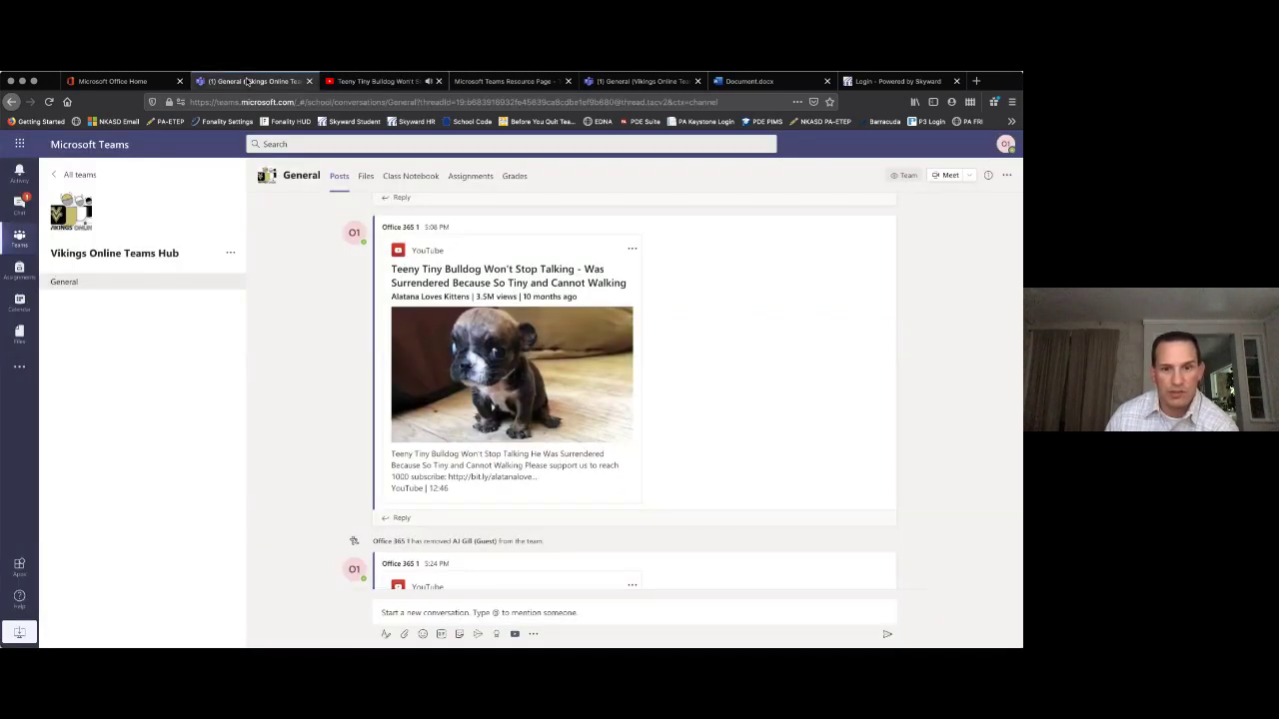
scroll(697, 349, "down", 1)
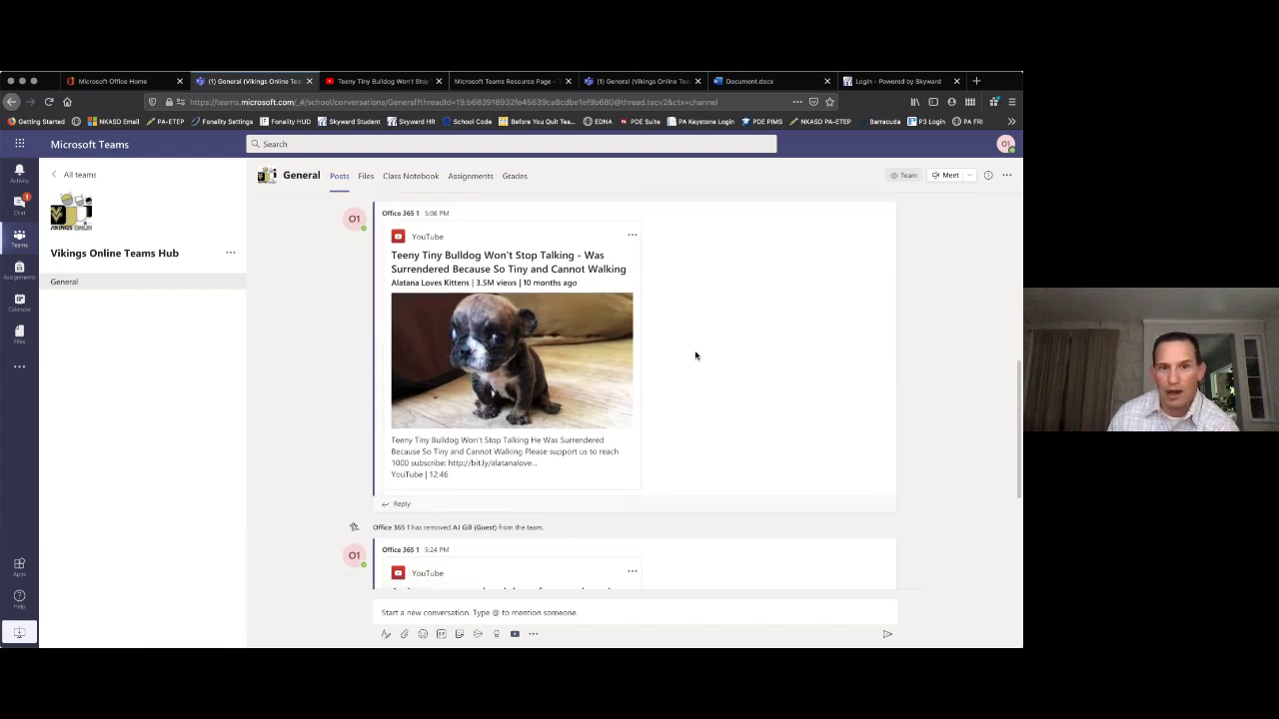
scroll(696, 356, "up", 4)
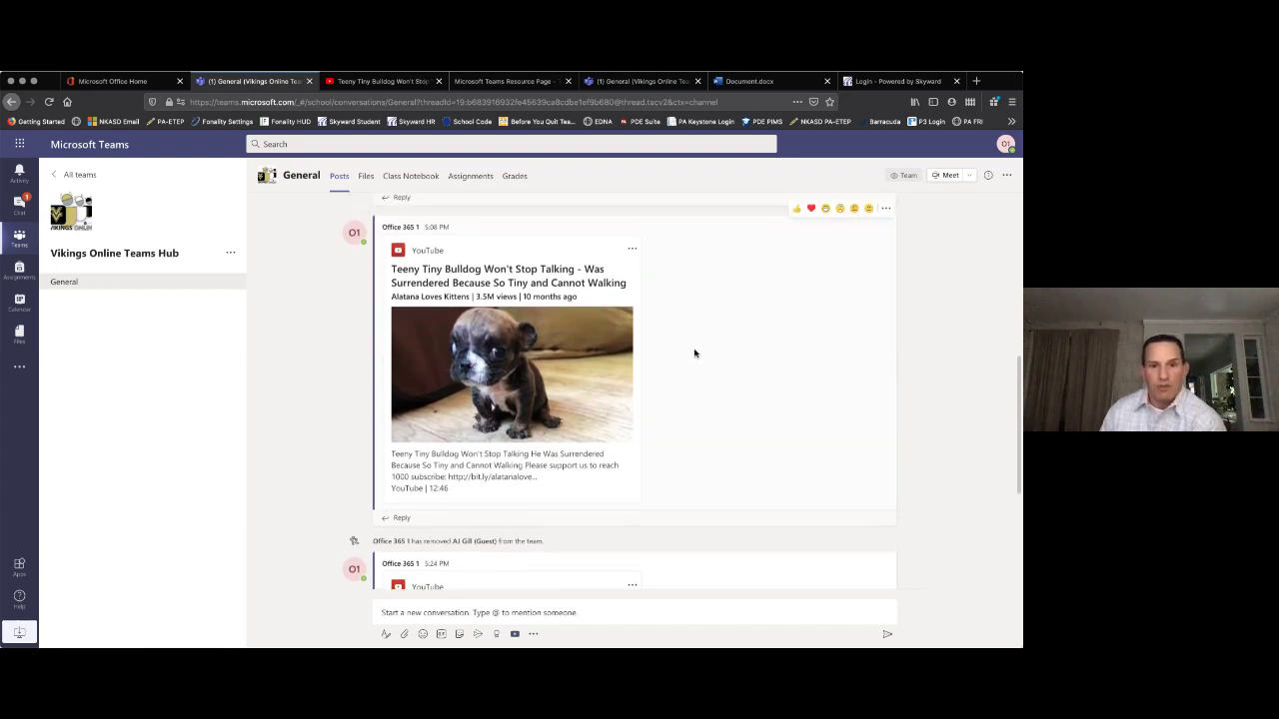
scroll(680, 429, "down", 6)
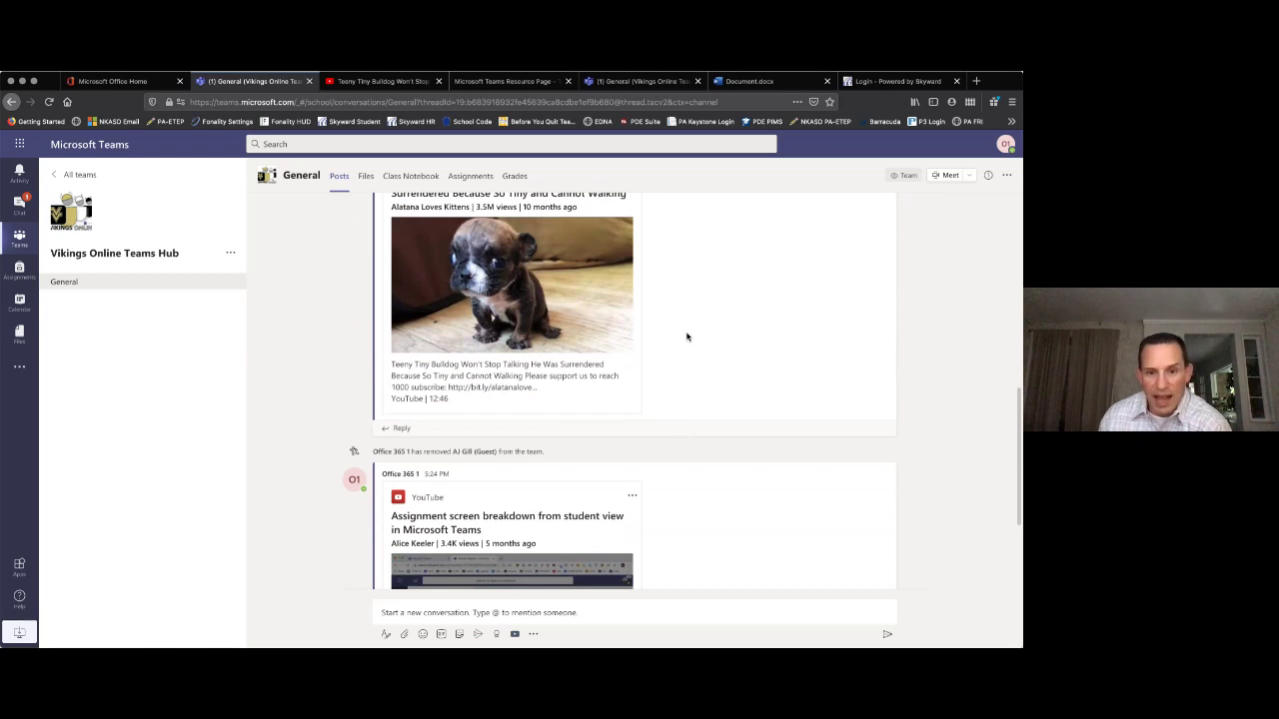
scroll(749, 280, "up", 2)
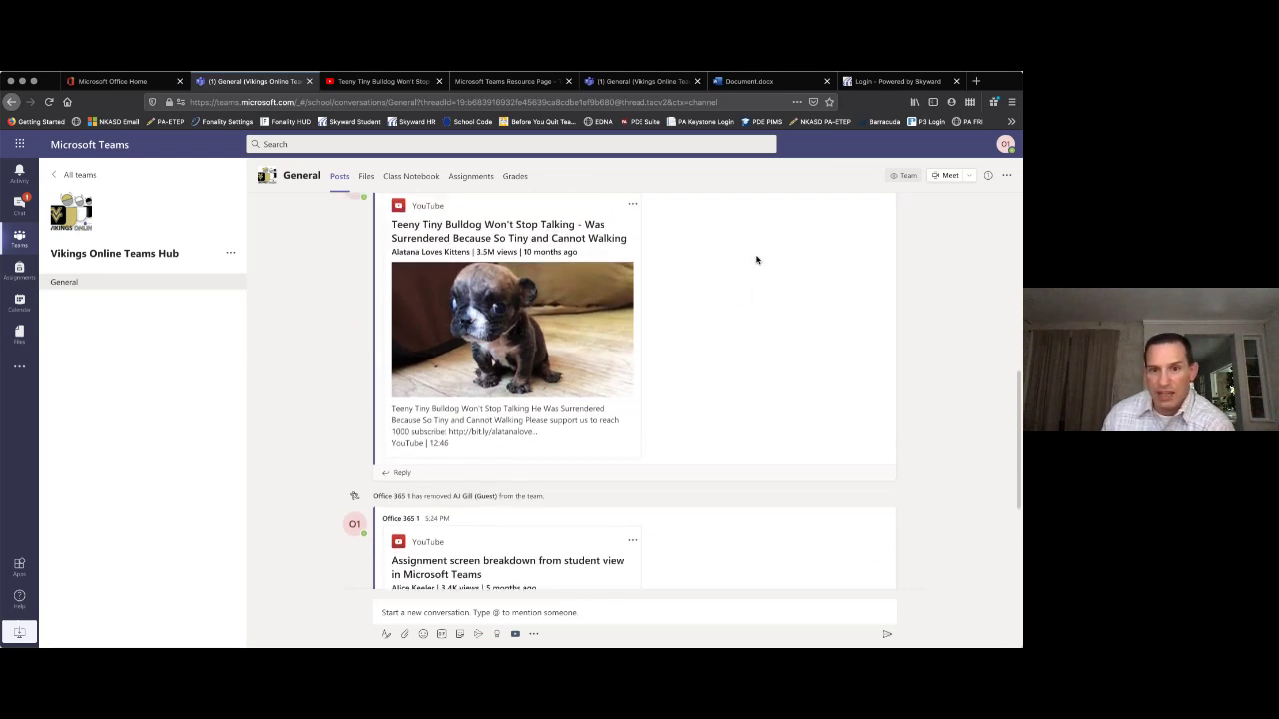
scroll(673, 291, "up", 5)
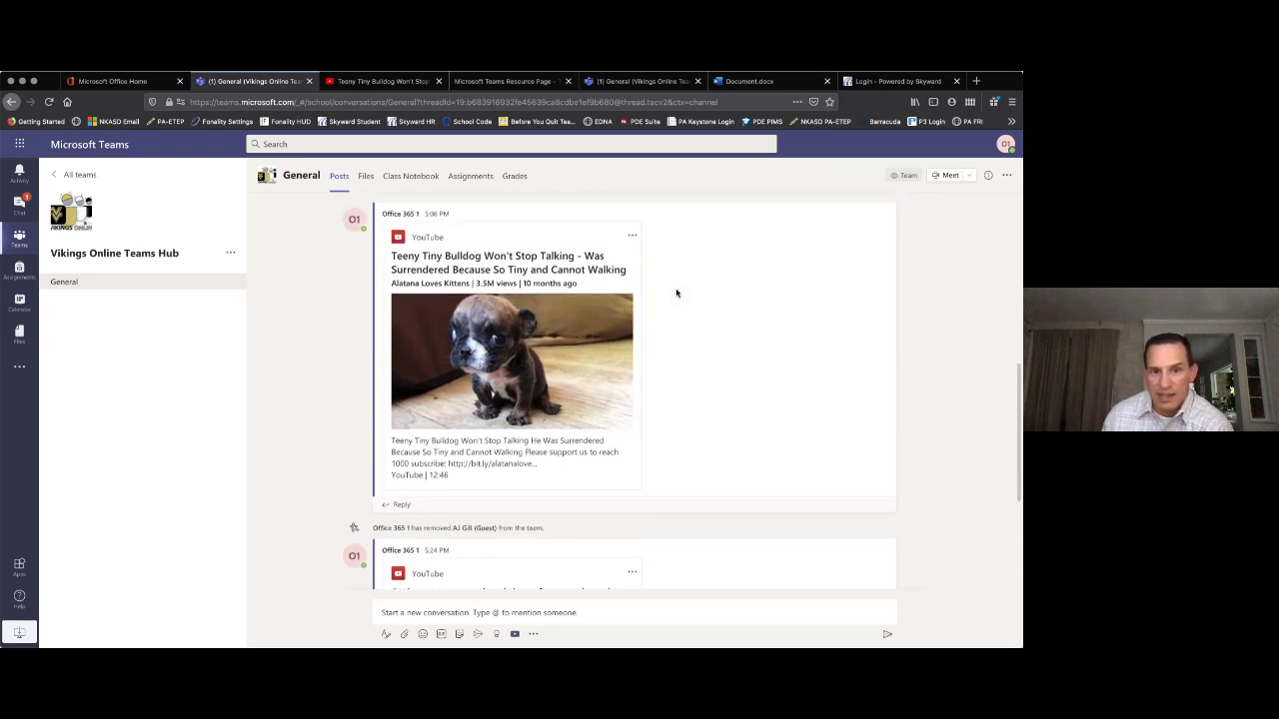
scroll(668, 379, "down", 7)
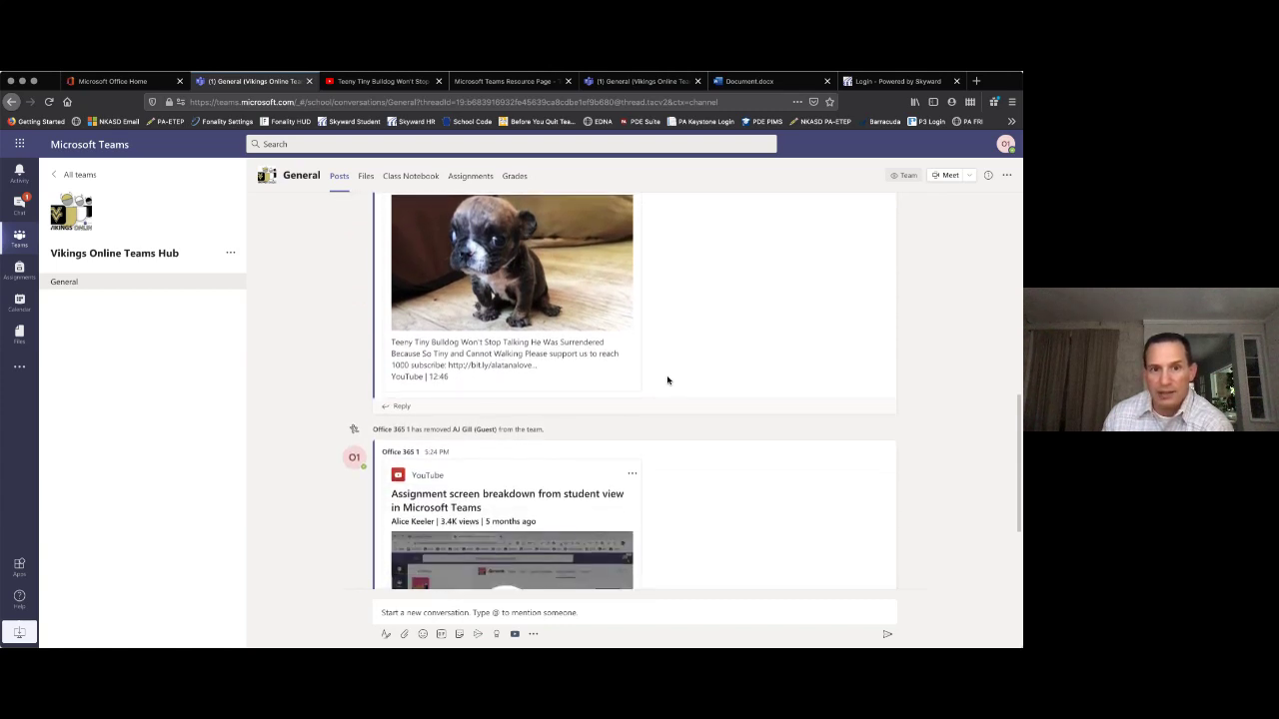
scroll(668, 386, "down", 2)
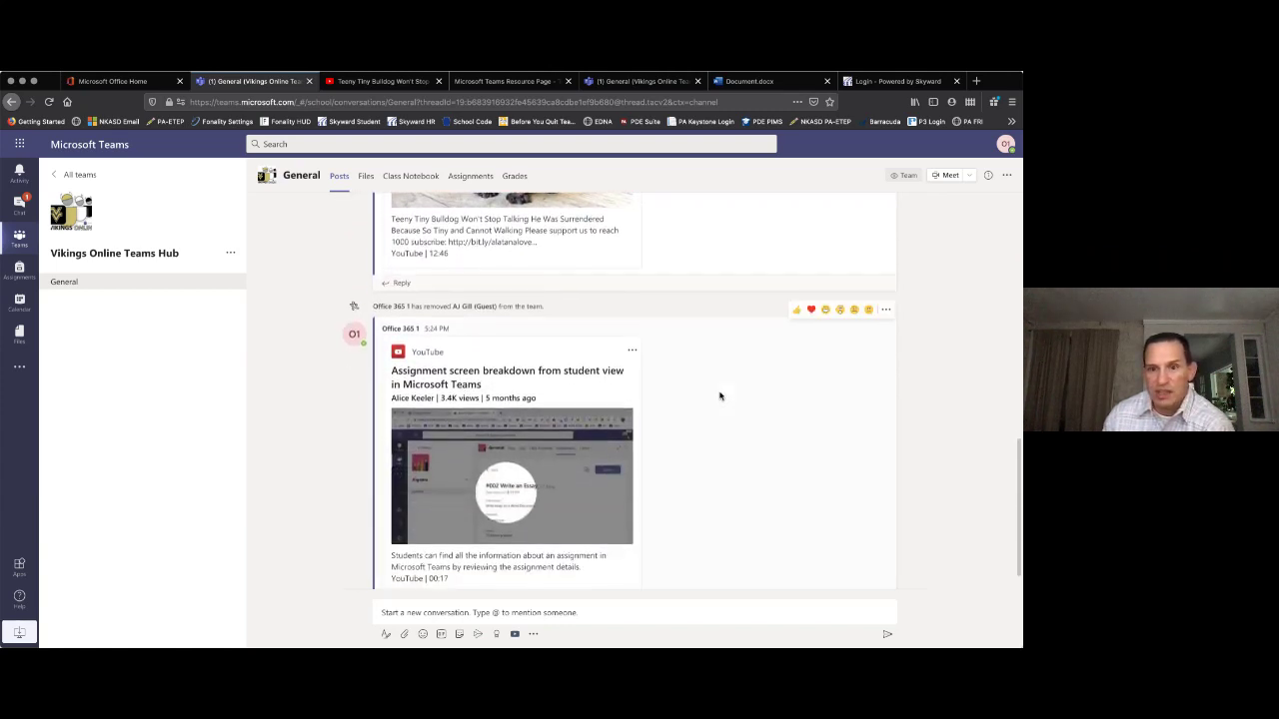
scroll(719, 395, "down", 1)
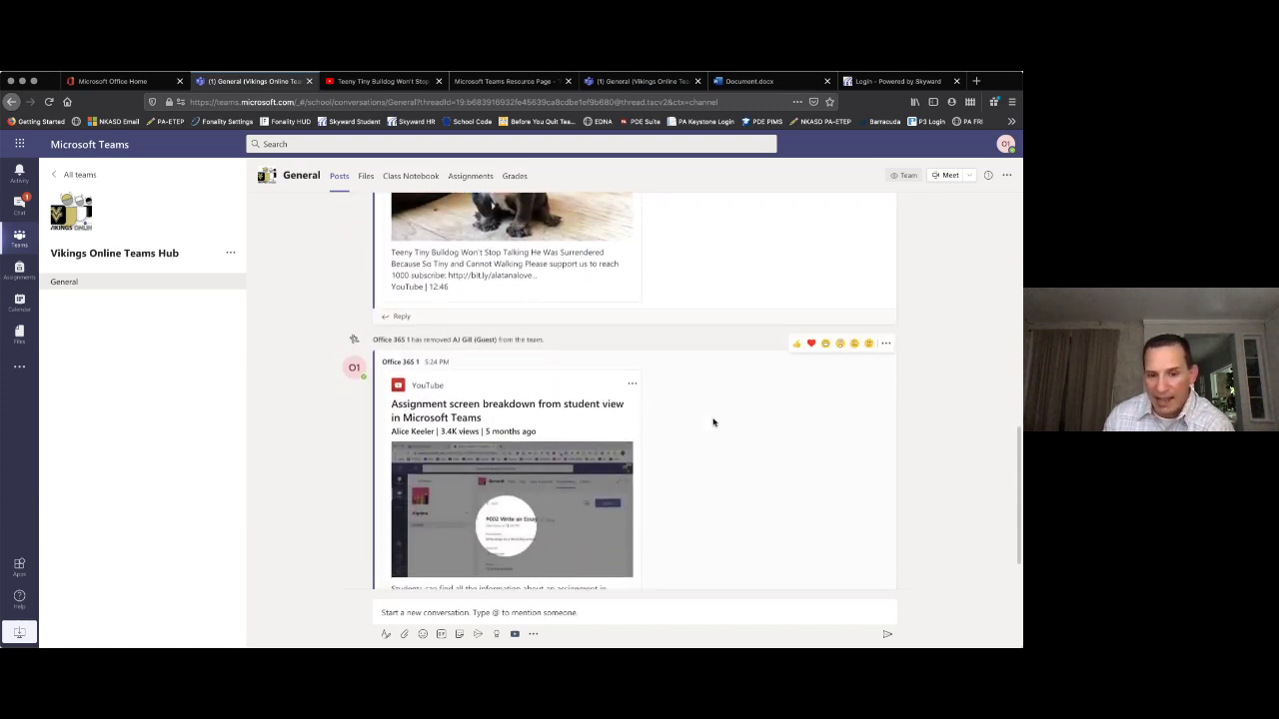
scroll(713, 423, "up", 10)
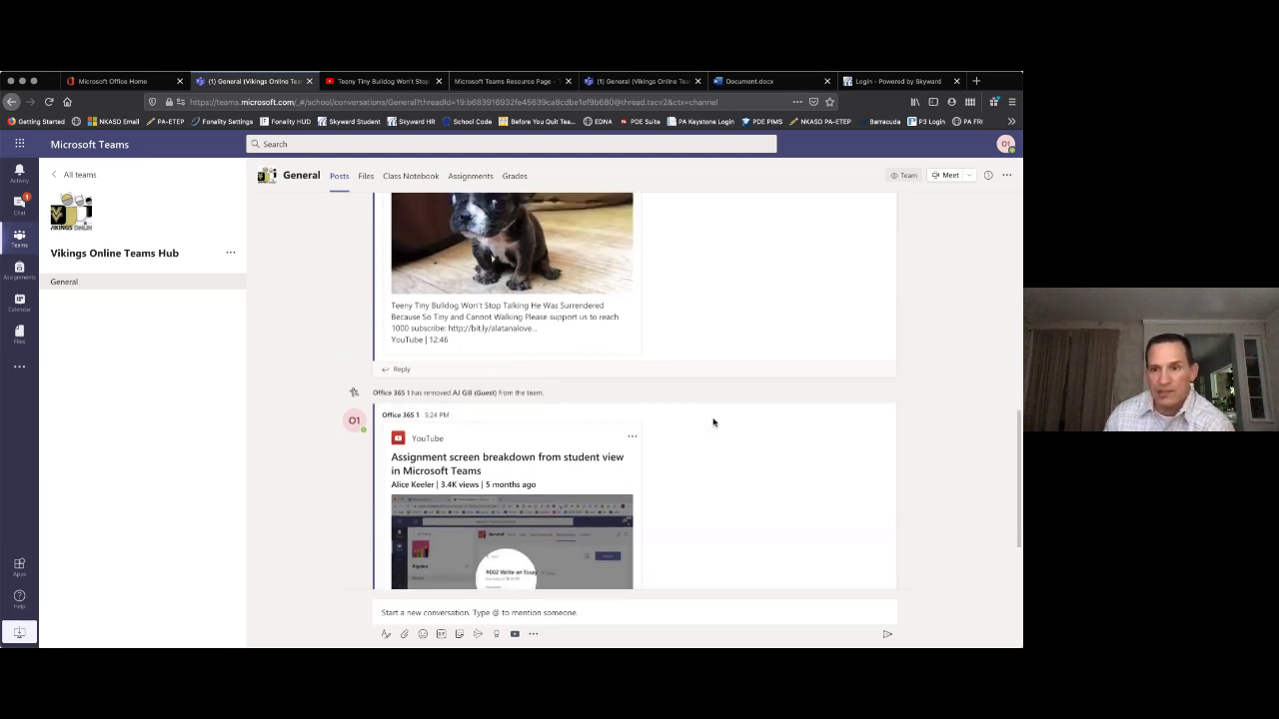
scroll(714, 423, "up", 3)
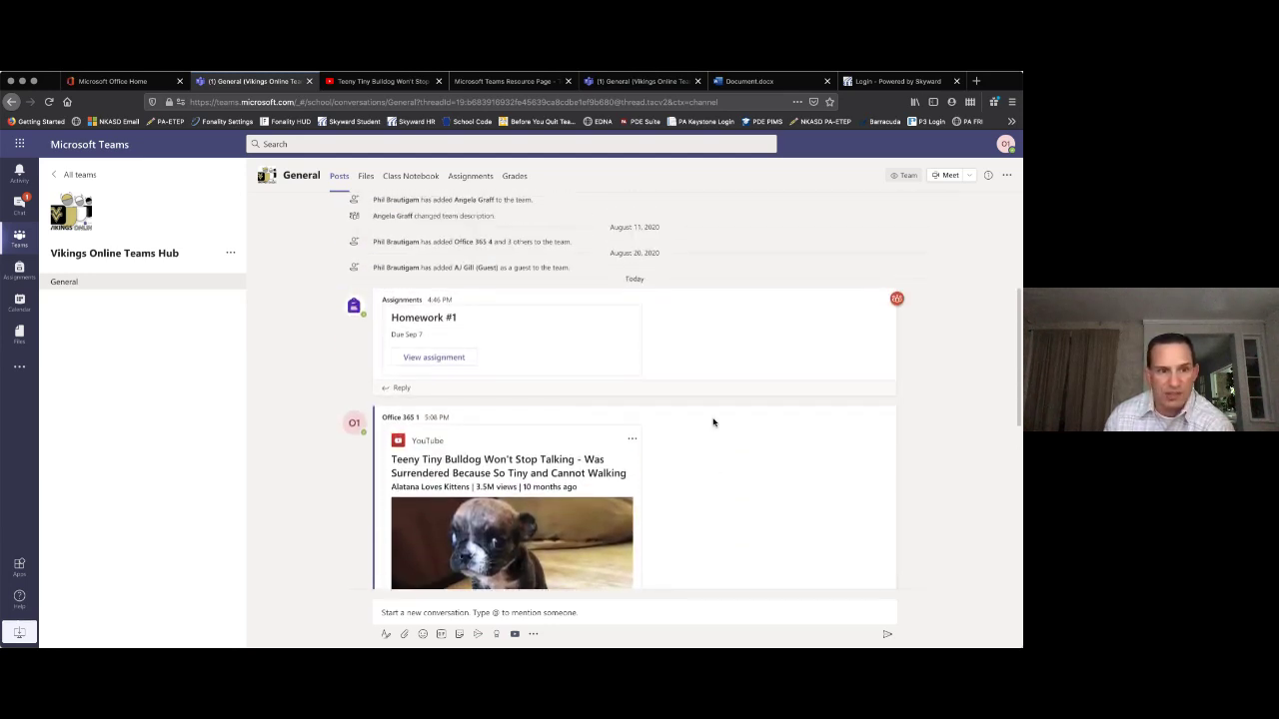
scroll(713, 422, "down", 3)
scroll(715, 409, "up", 5)
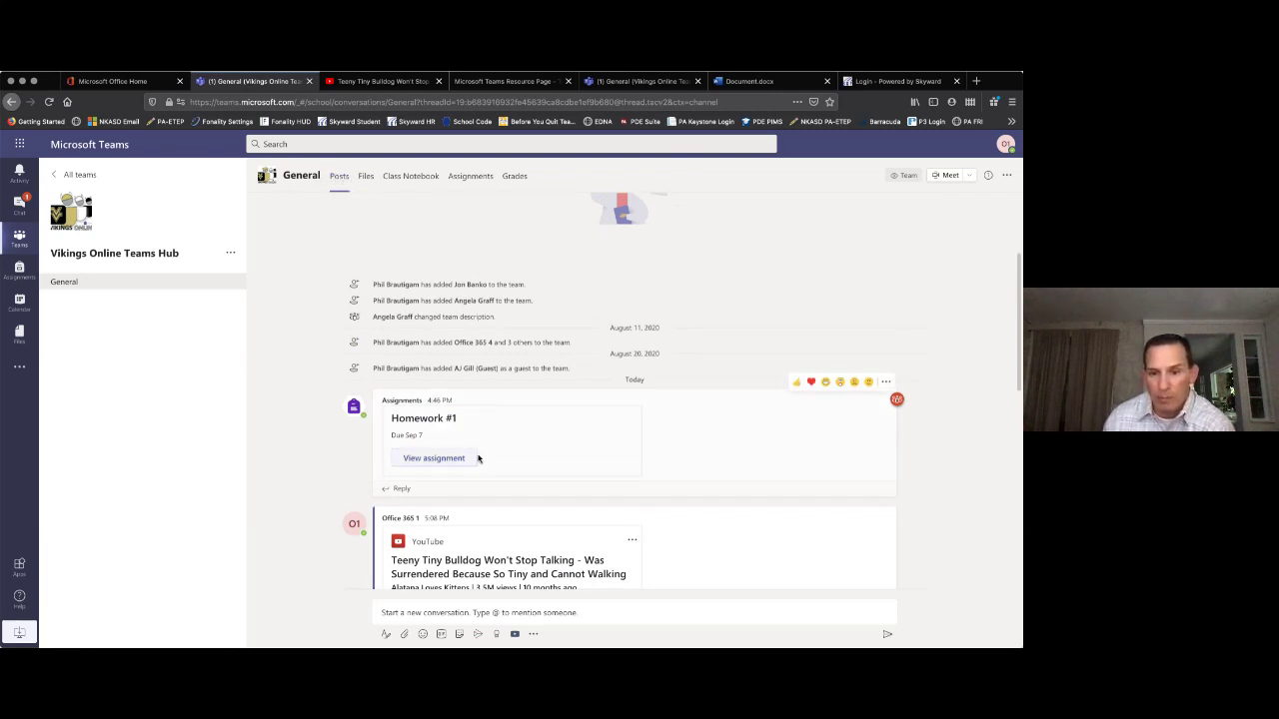
left_click(365, 177)
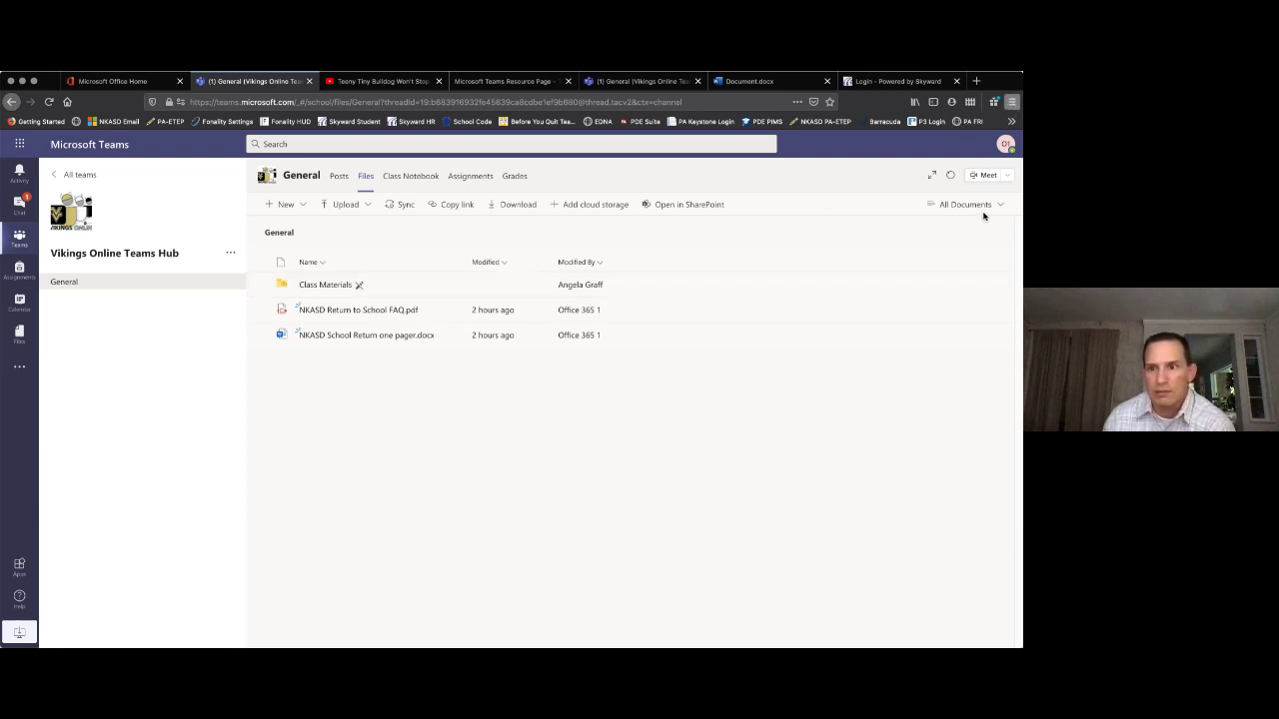
Zoom to 110% and open the Phased School Reopening plan from the Class Materials folder
key("super+equal")
left_click(740, 342)
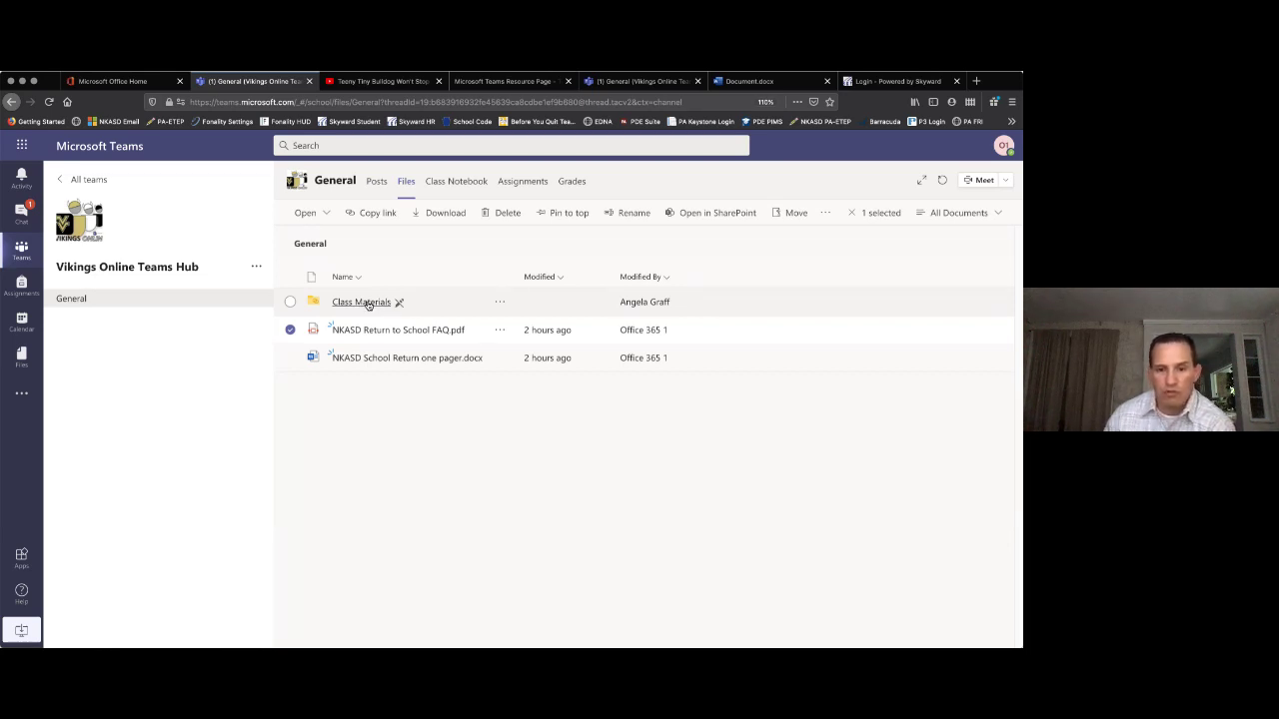
left_click(369, 303)
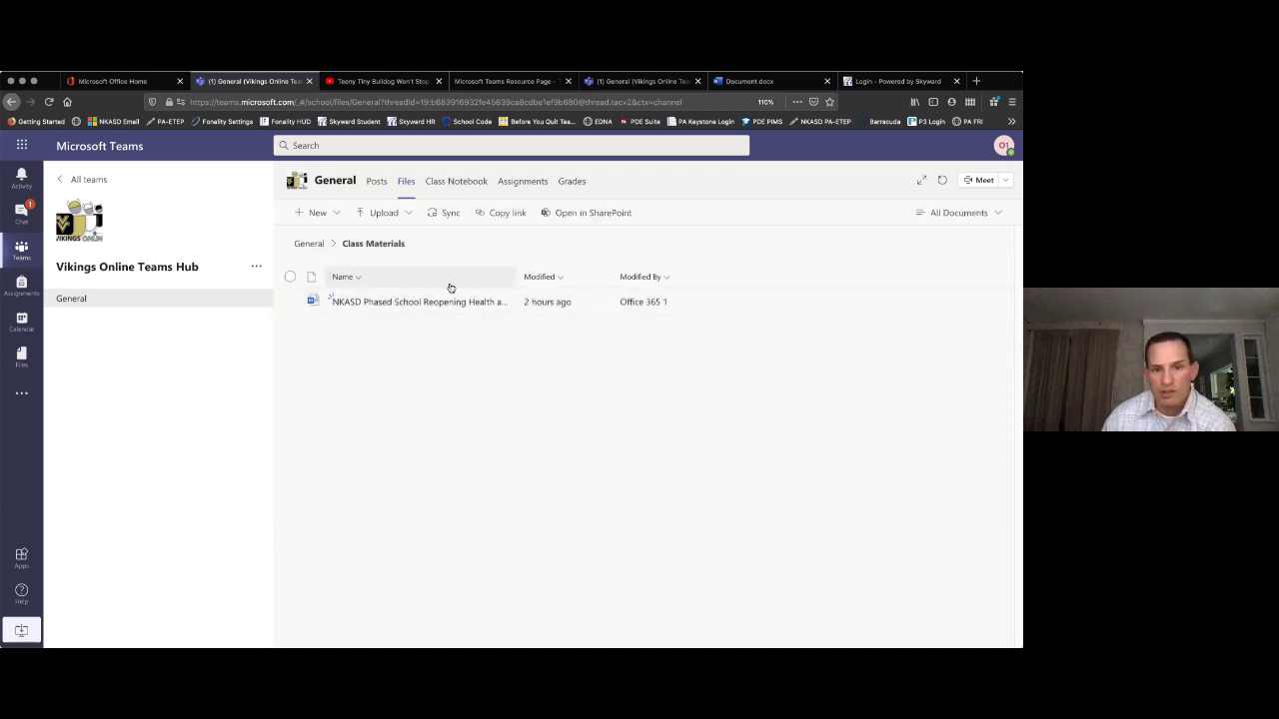
left_click(380, 304)
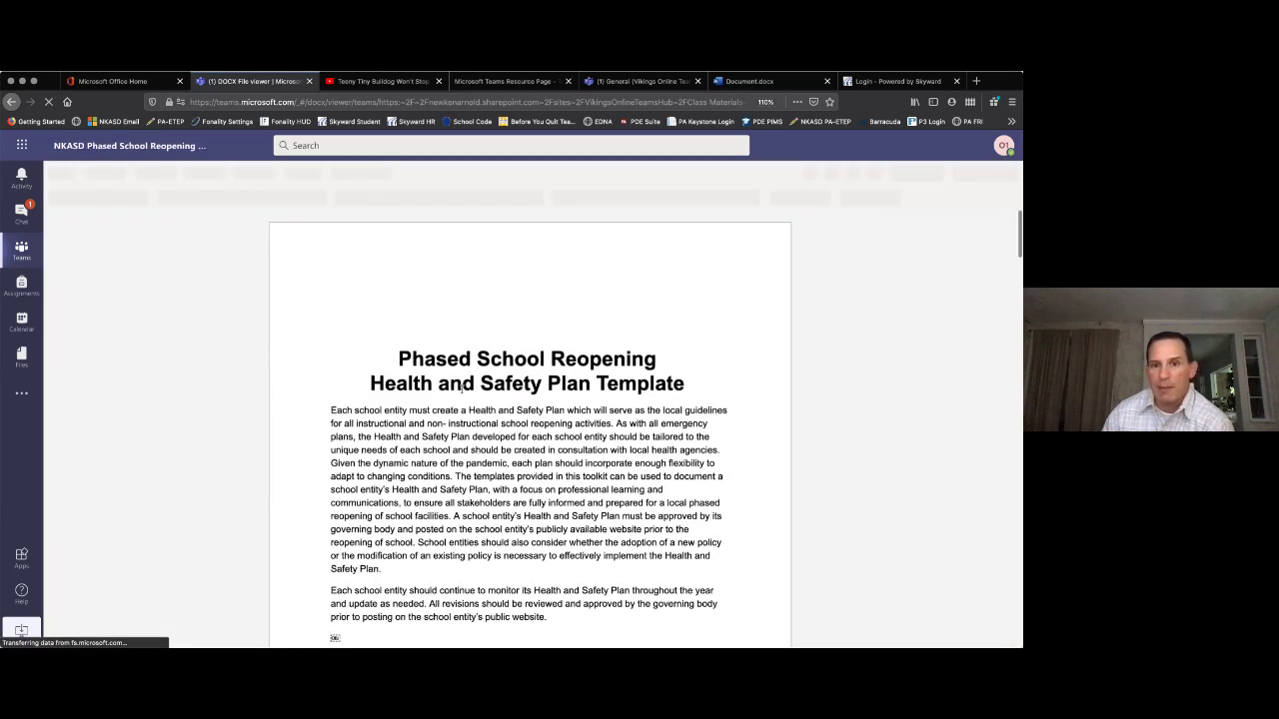
Glance through the Health and Safety Plan Template, then close it back to the file list
scroll(419, 395, "down", 2)
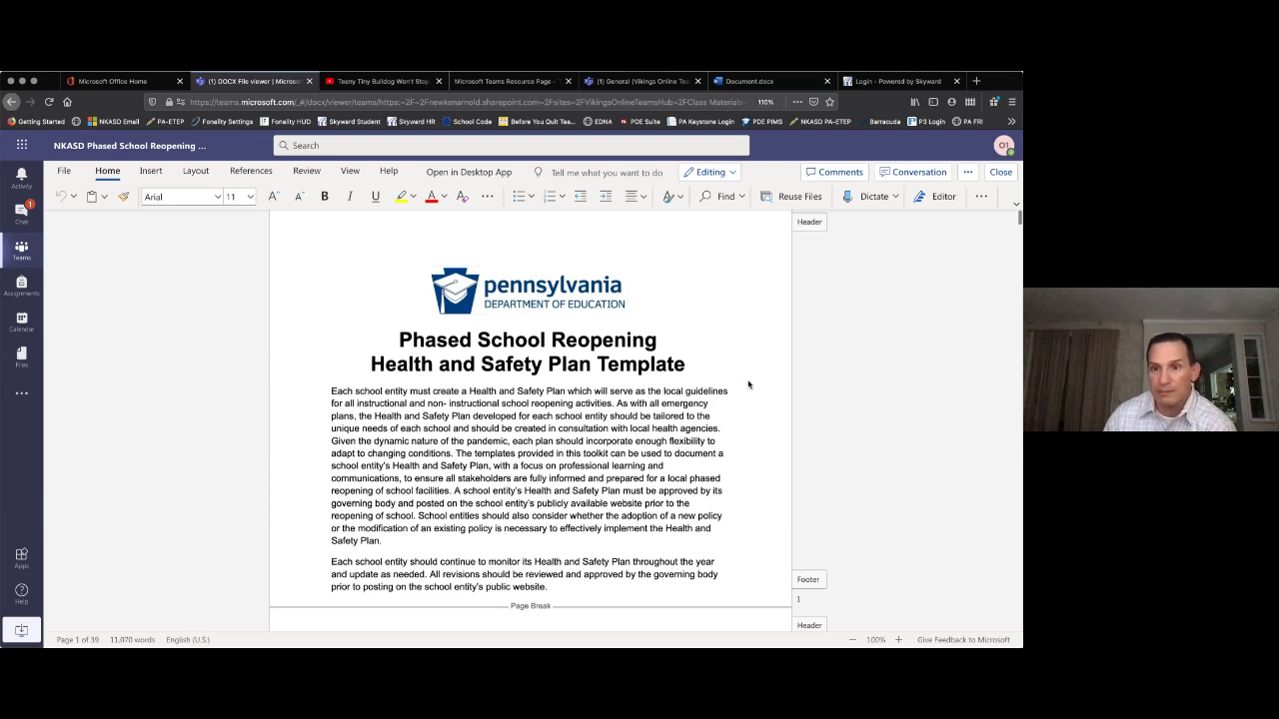
left_click(1001, 173)
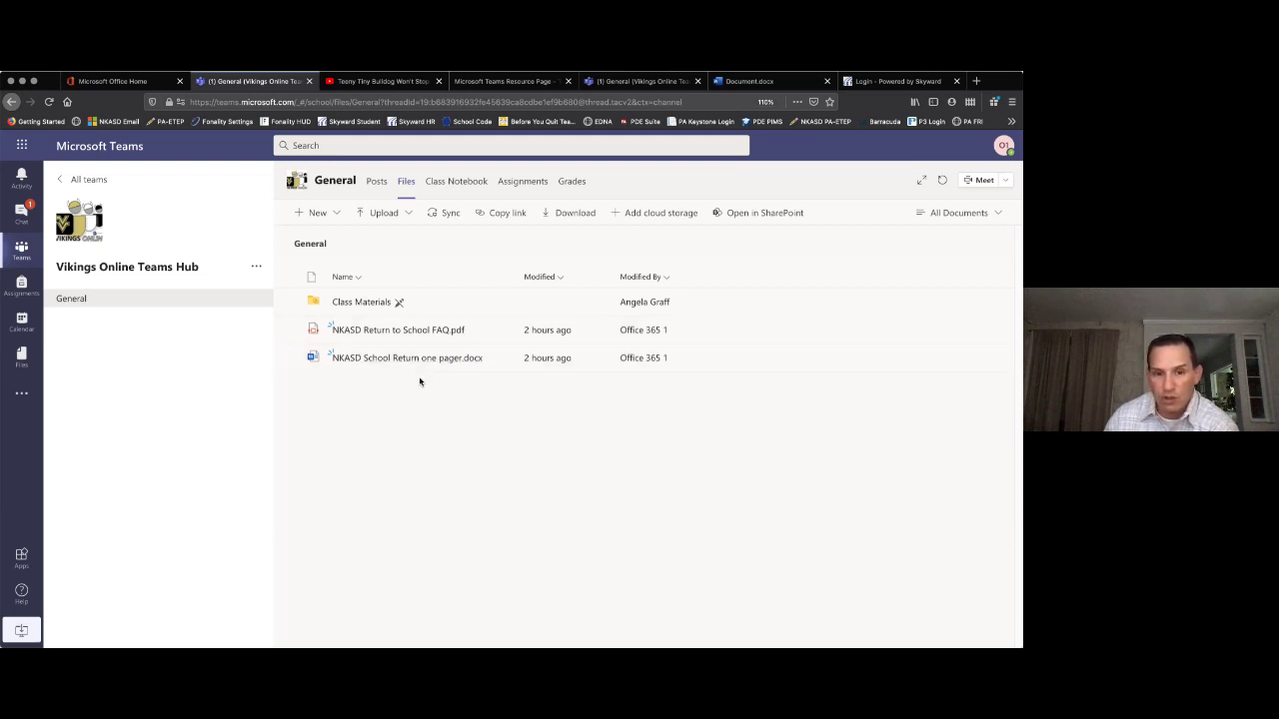
Open NKASD School Return one pager.docx in Teams and select the Option B descriptor box
left_click(413, 361)
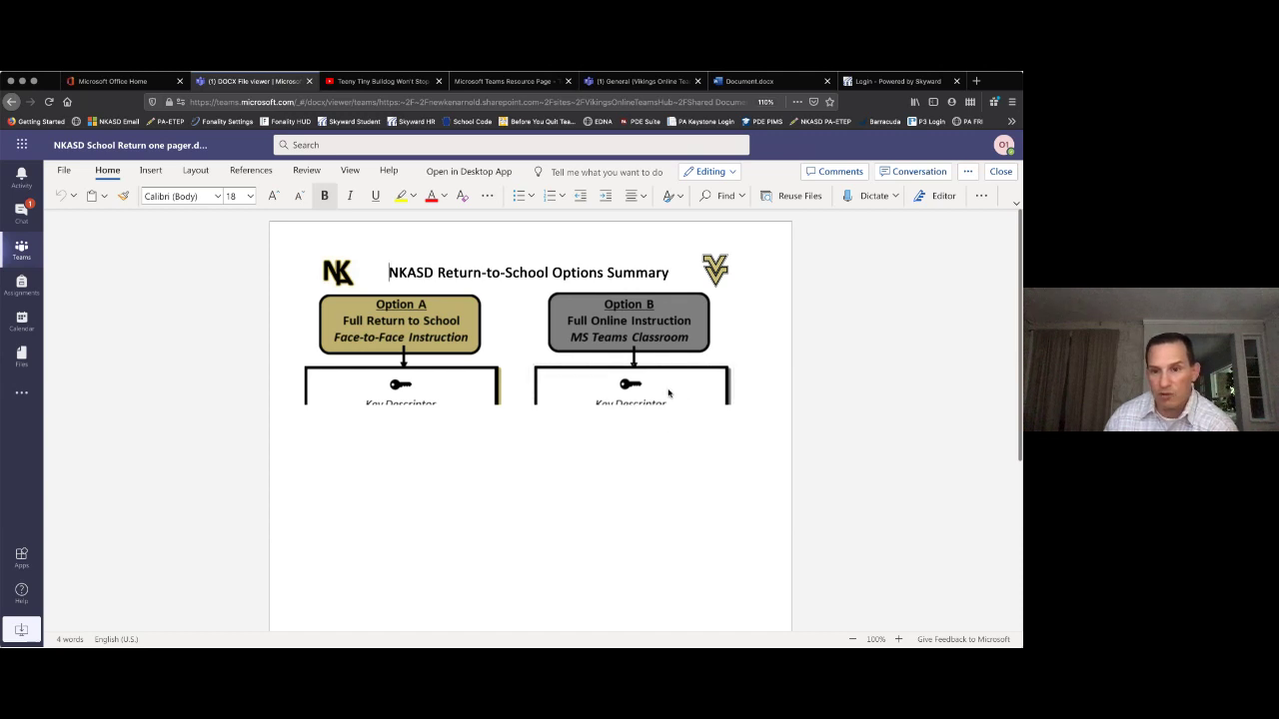
scroll(640, 388, "down", 5)
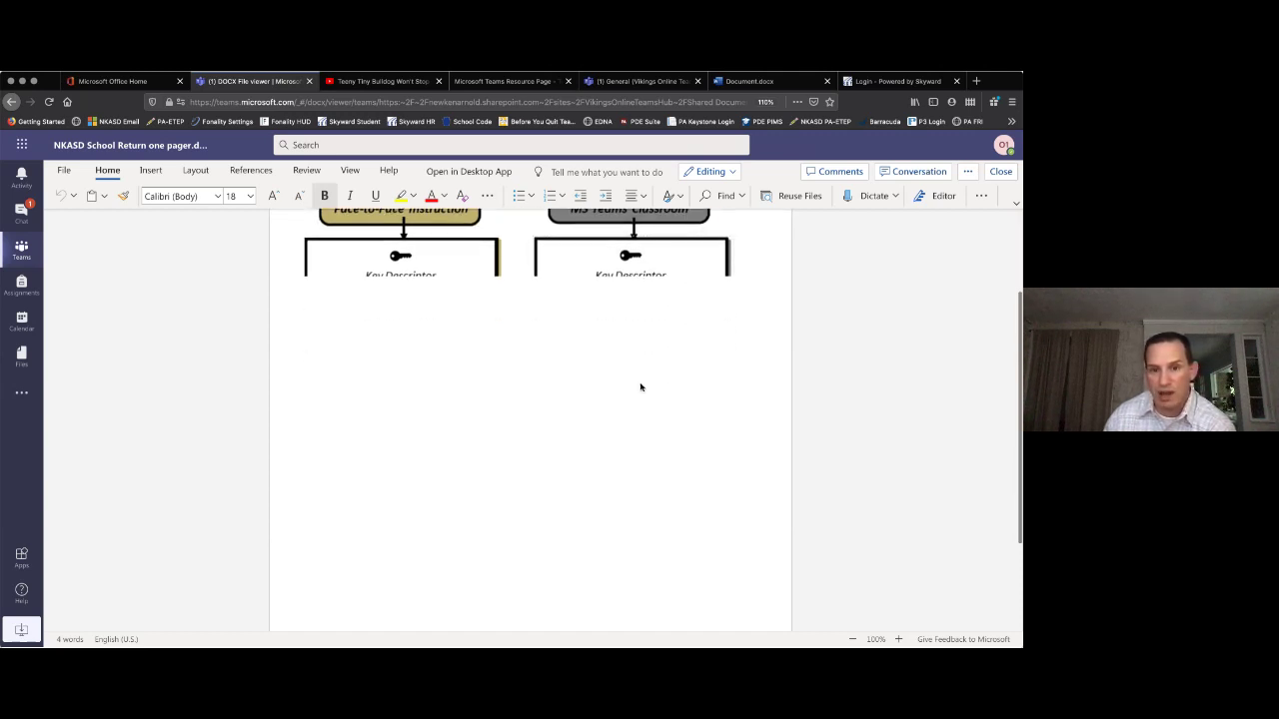
scroll(639, 385, "up", 5)
scroll(640, 387, "up", 1)
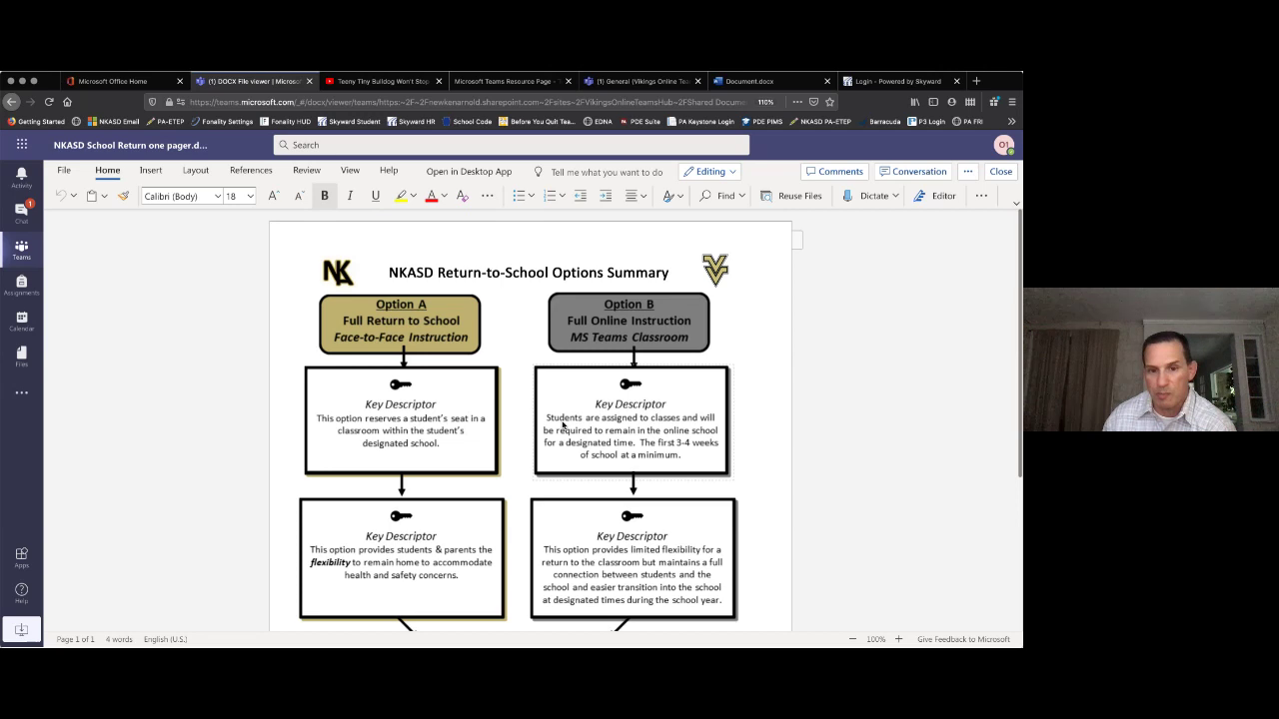
scroll(562, 421, "down", 1)
left_click(562, 310)
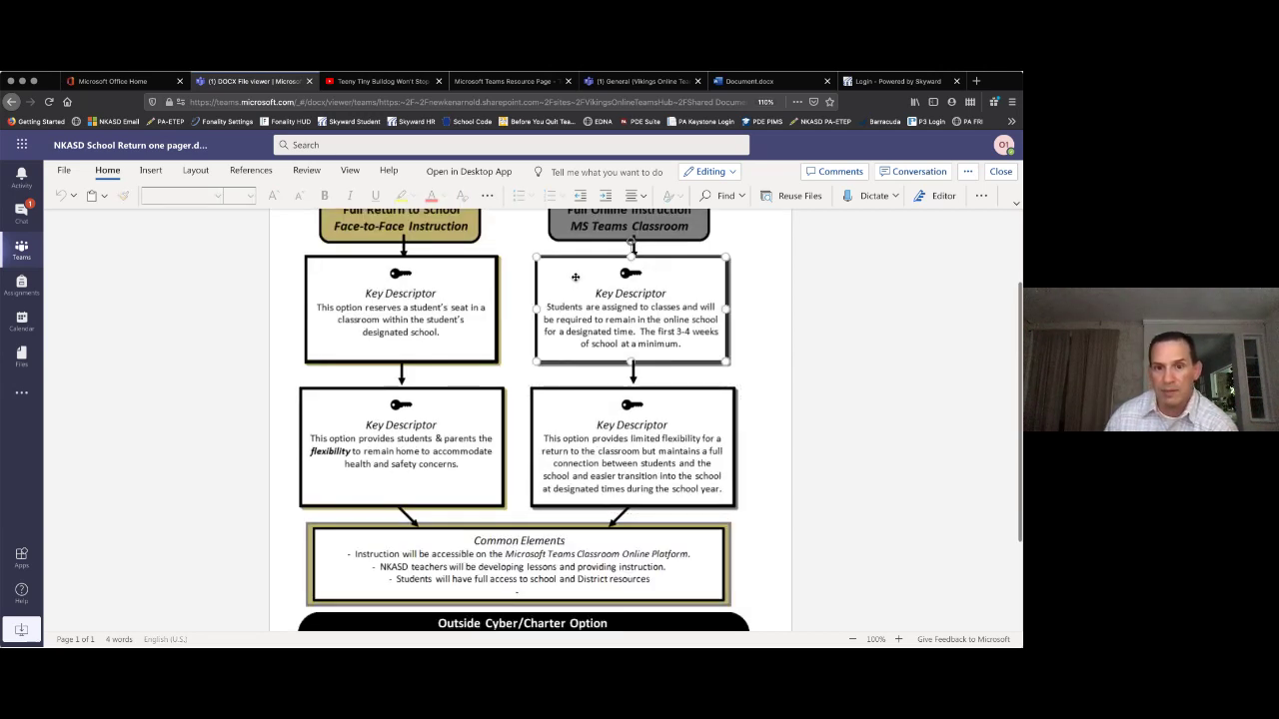
scroll(574, 279, "up", 1)
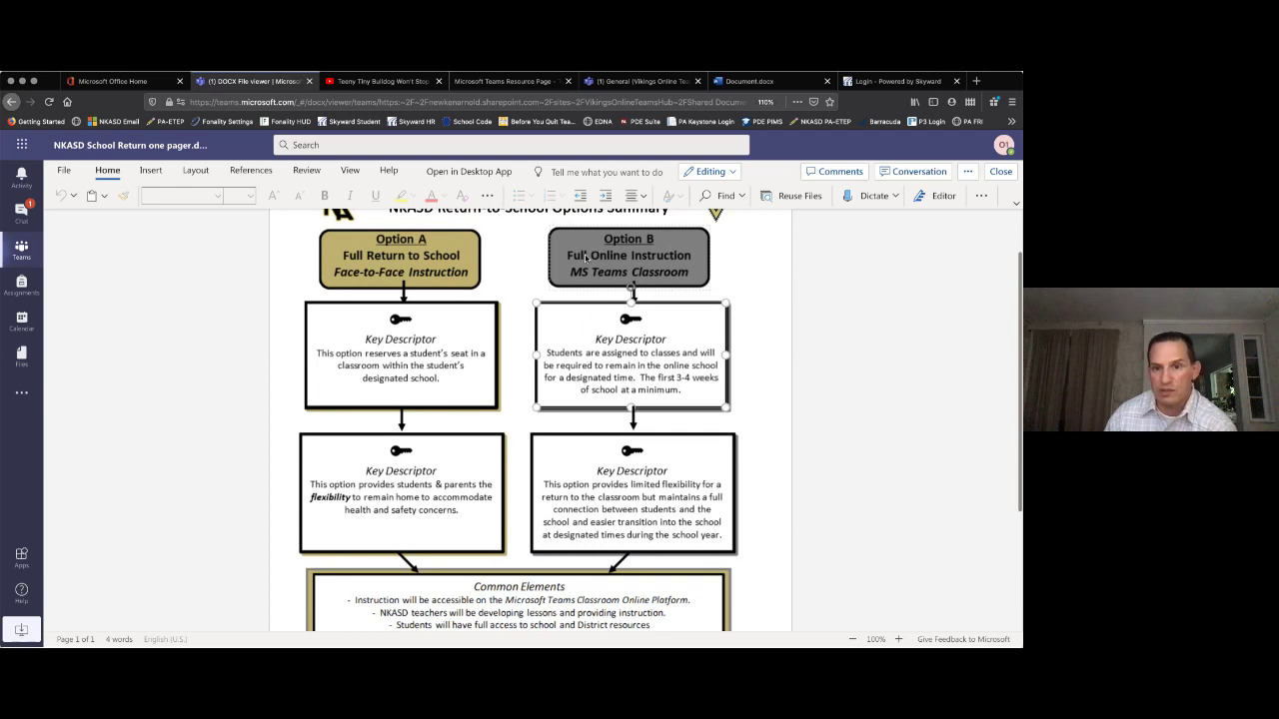
scroll(585, 258, "up", 1)
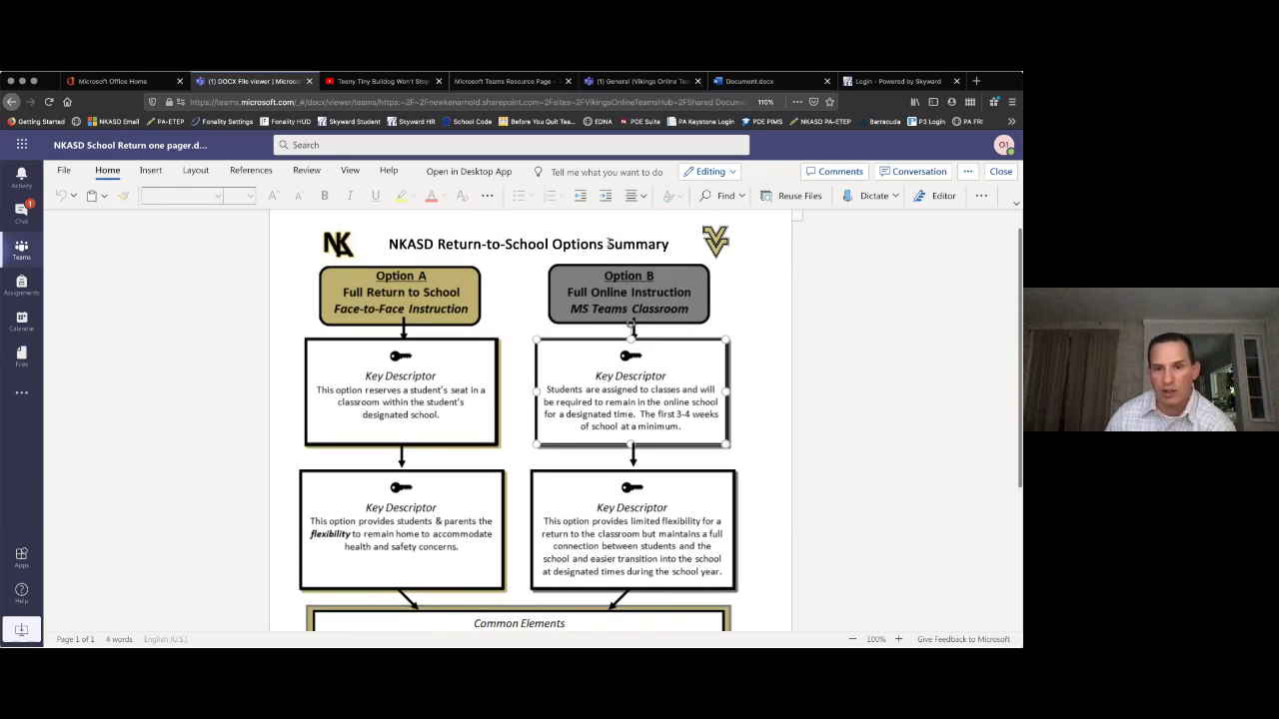
Change 'Summary' to 'Story' in the one-pager title, then close the document to return to Files
double_click(621, 244)
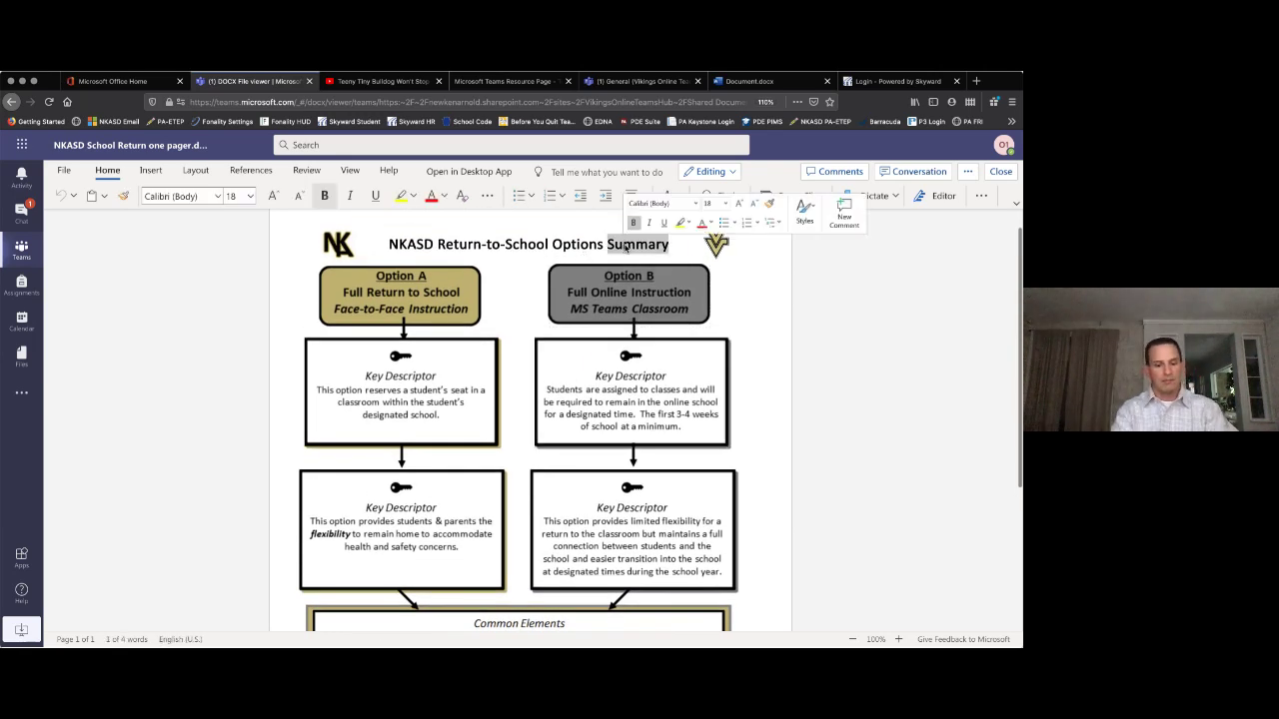
type("Story")
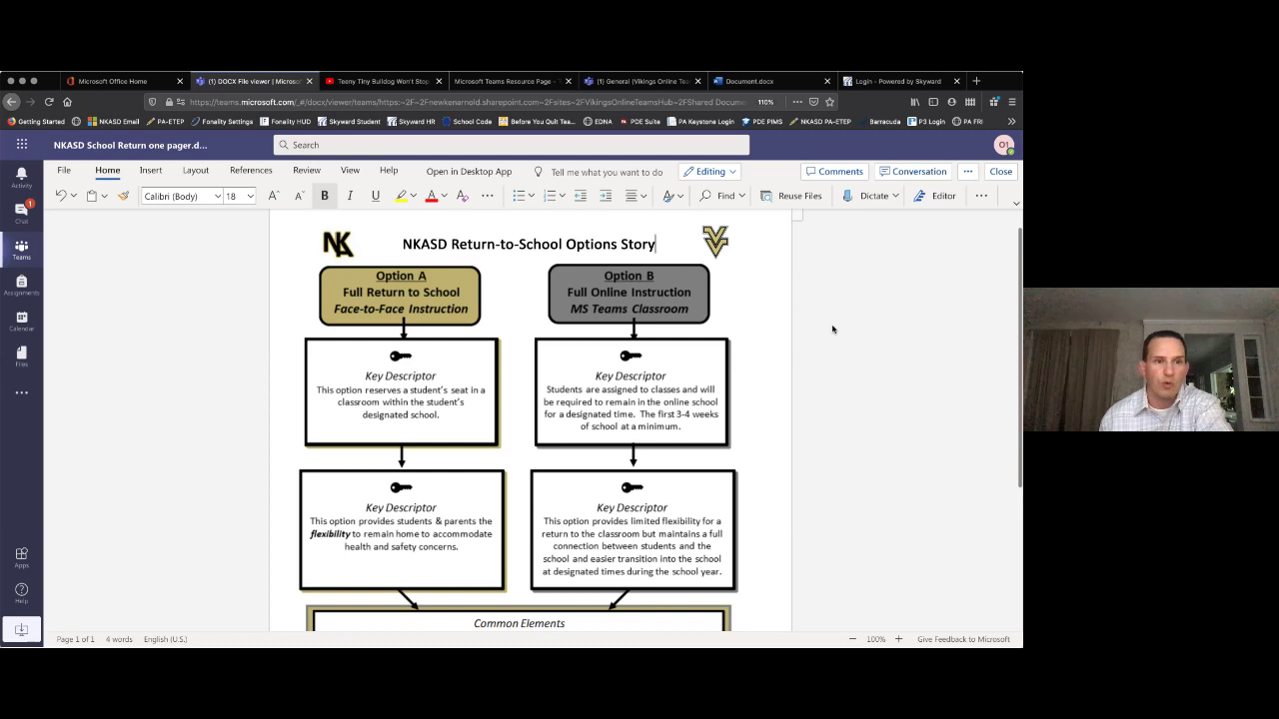
left_click(1000, 172)
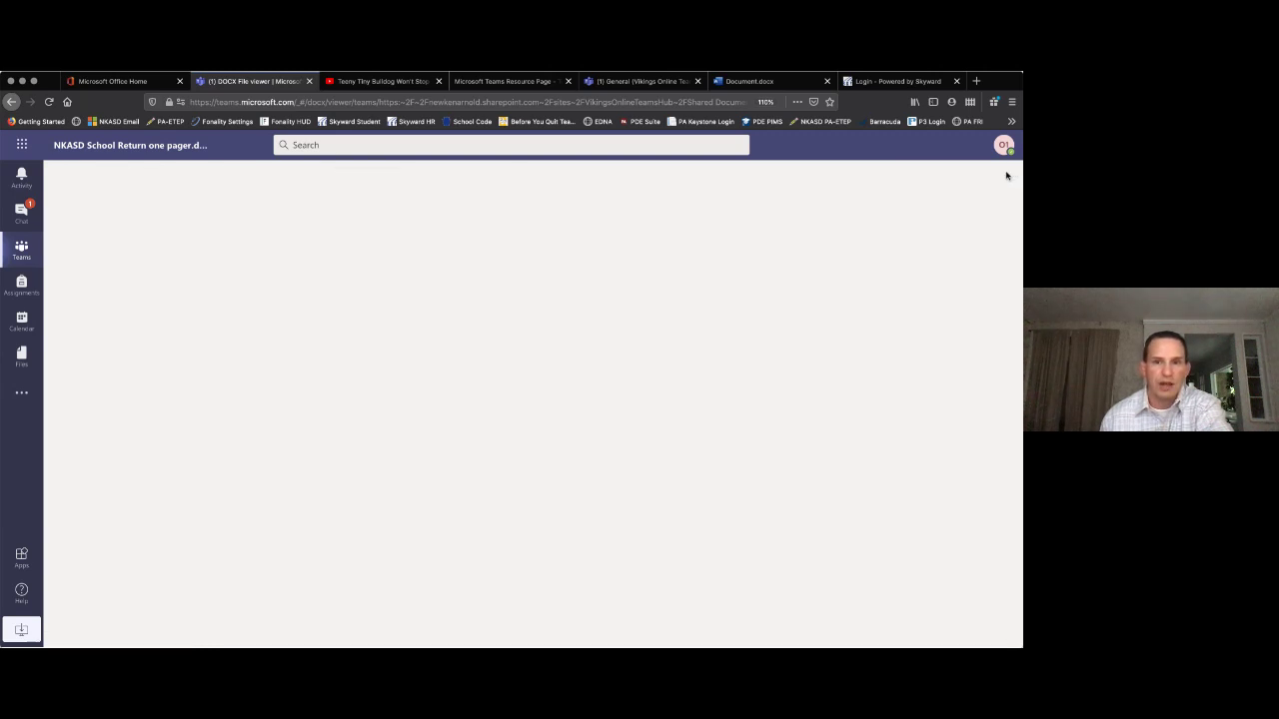
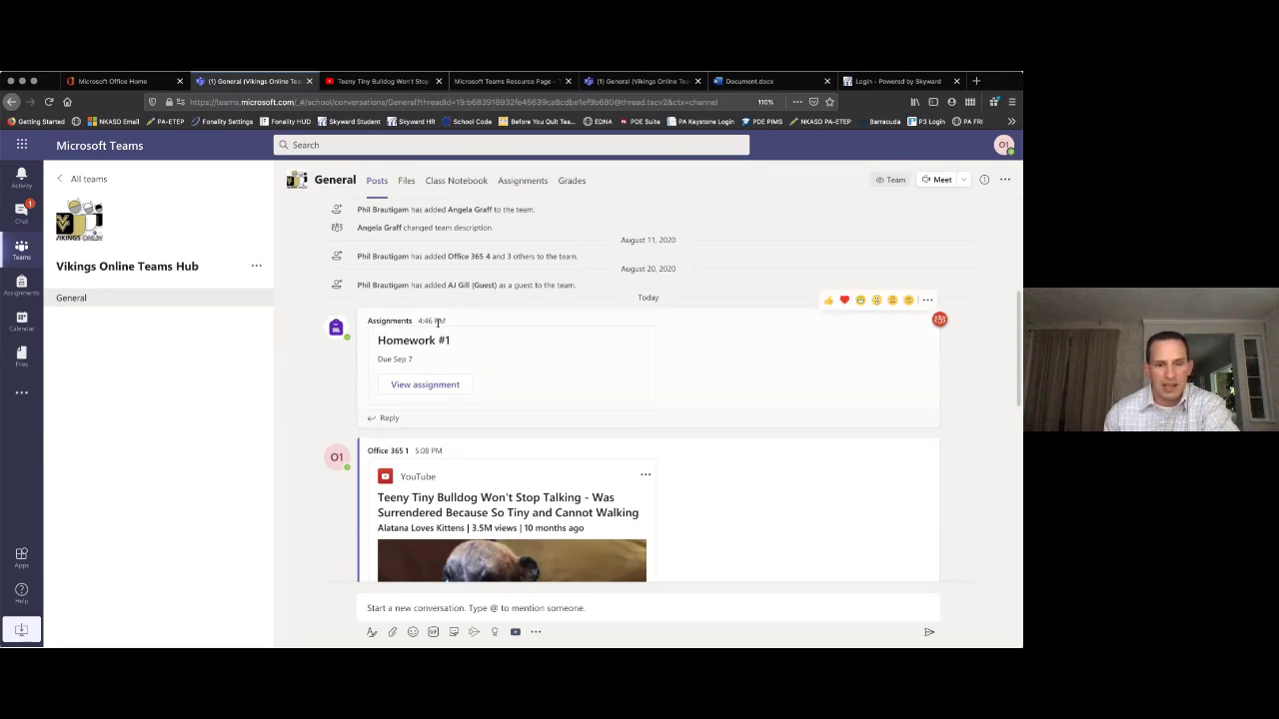
scroll(439, 330, "up", 1)
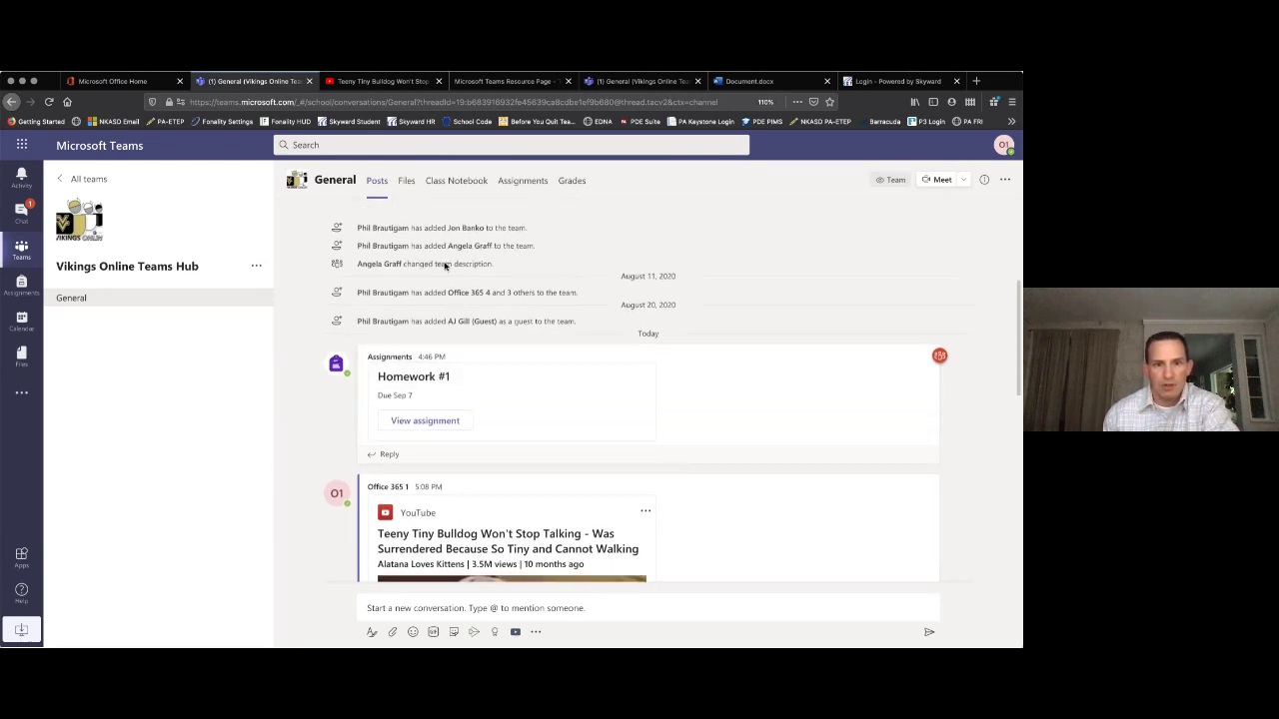
scroll(539, 391, "down", 1)
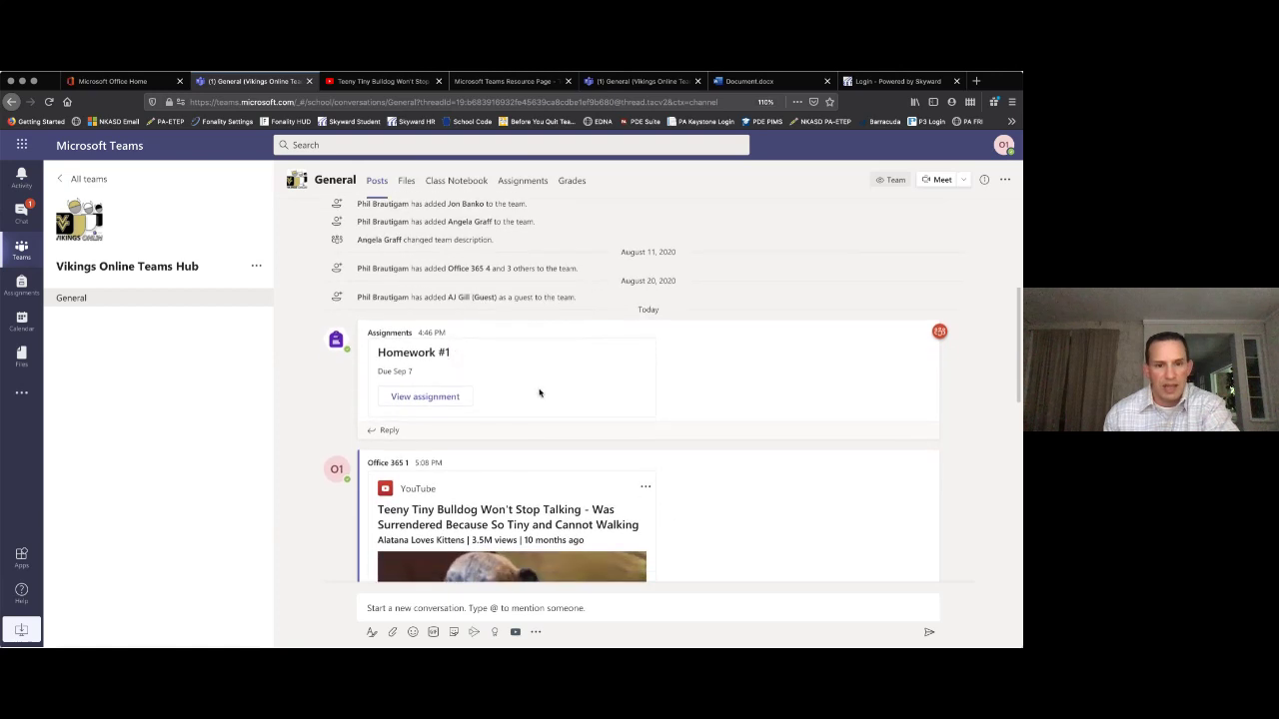
left_click(443, 398)
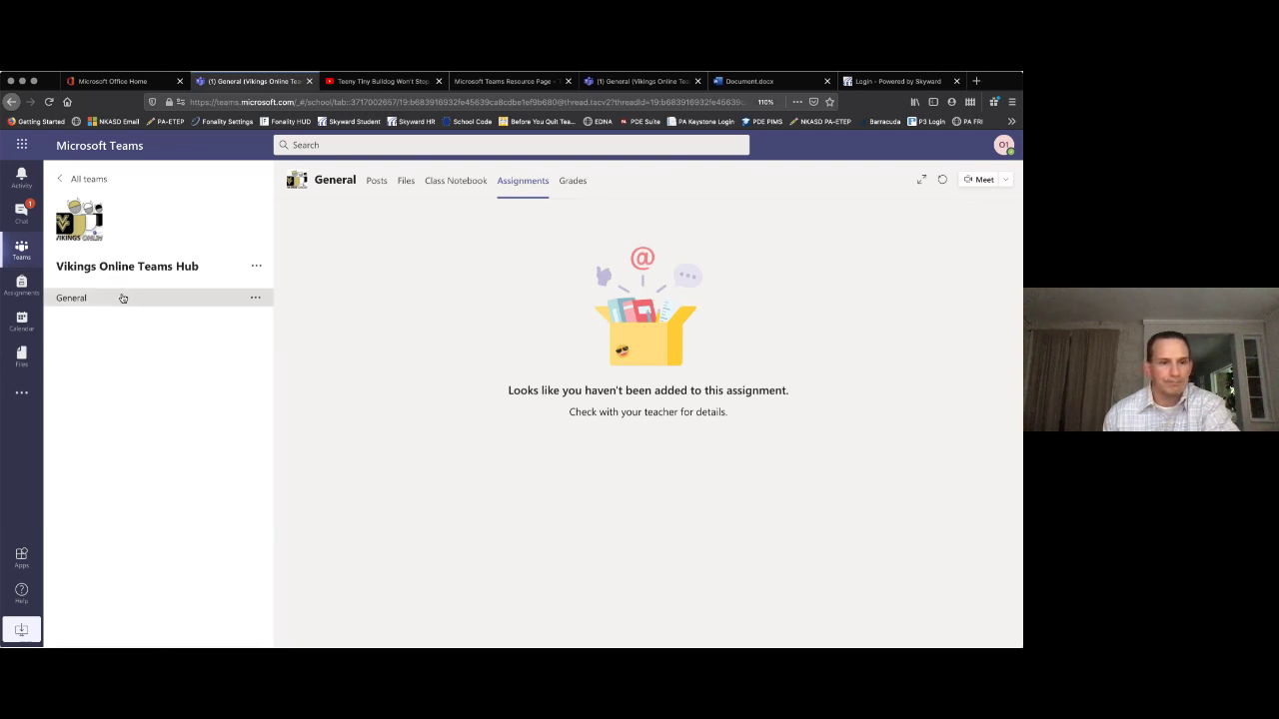
left_click(375, 181)
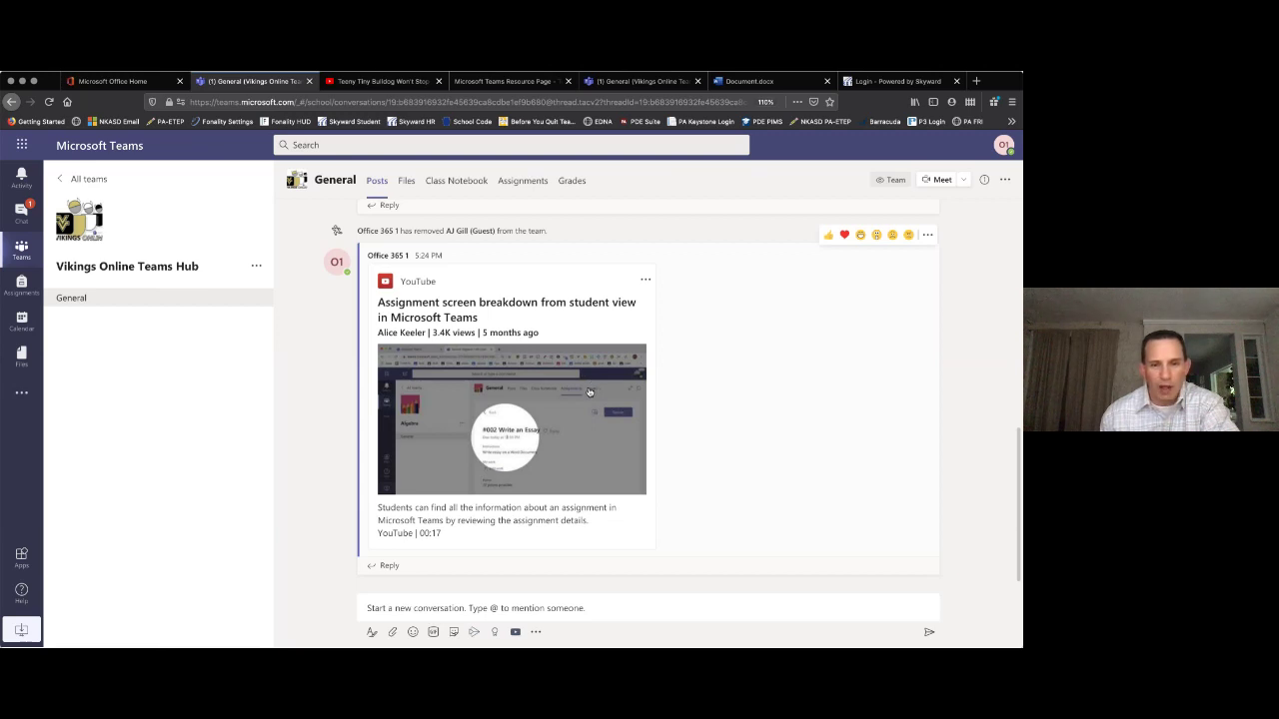
scroll(589, 392, "up", 3)
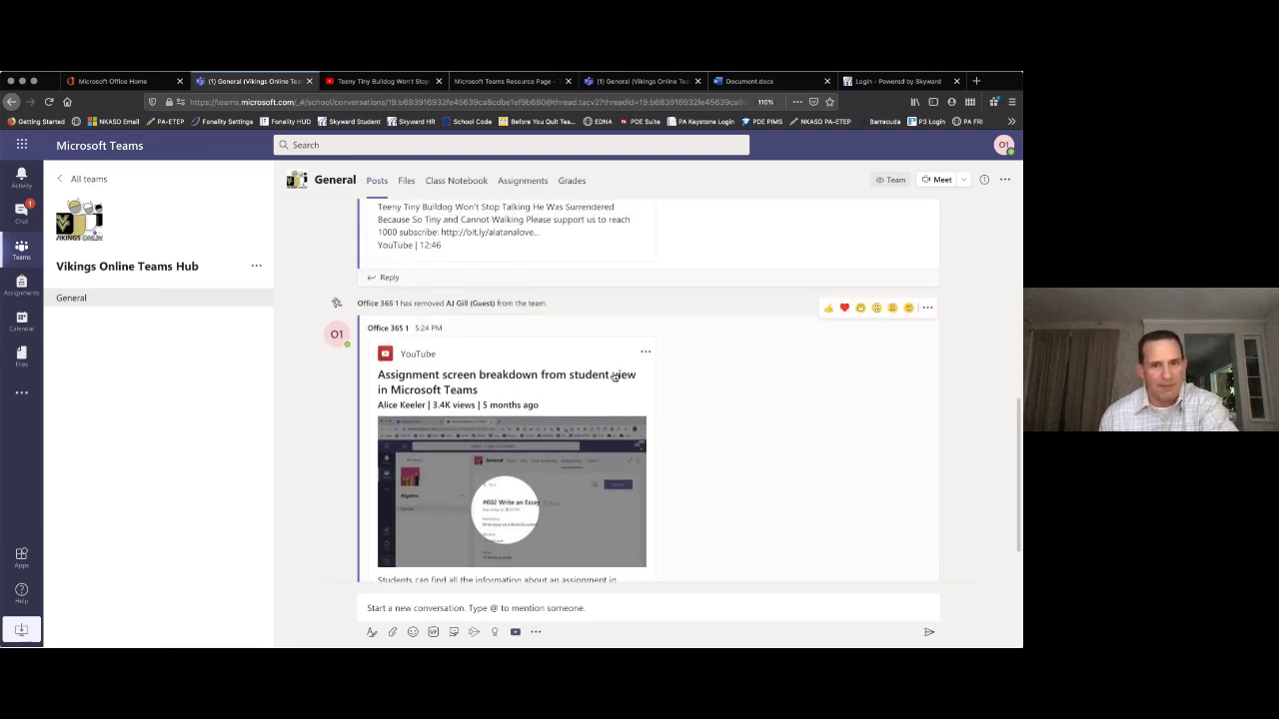
scroll(613, 375, "up", 1)
scroll(614, 375, "up", 6)
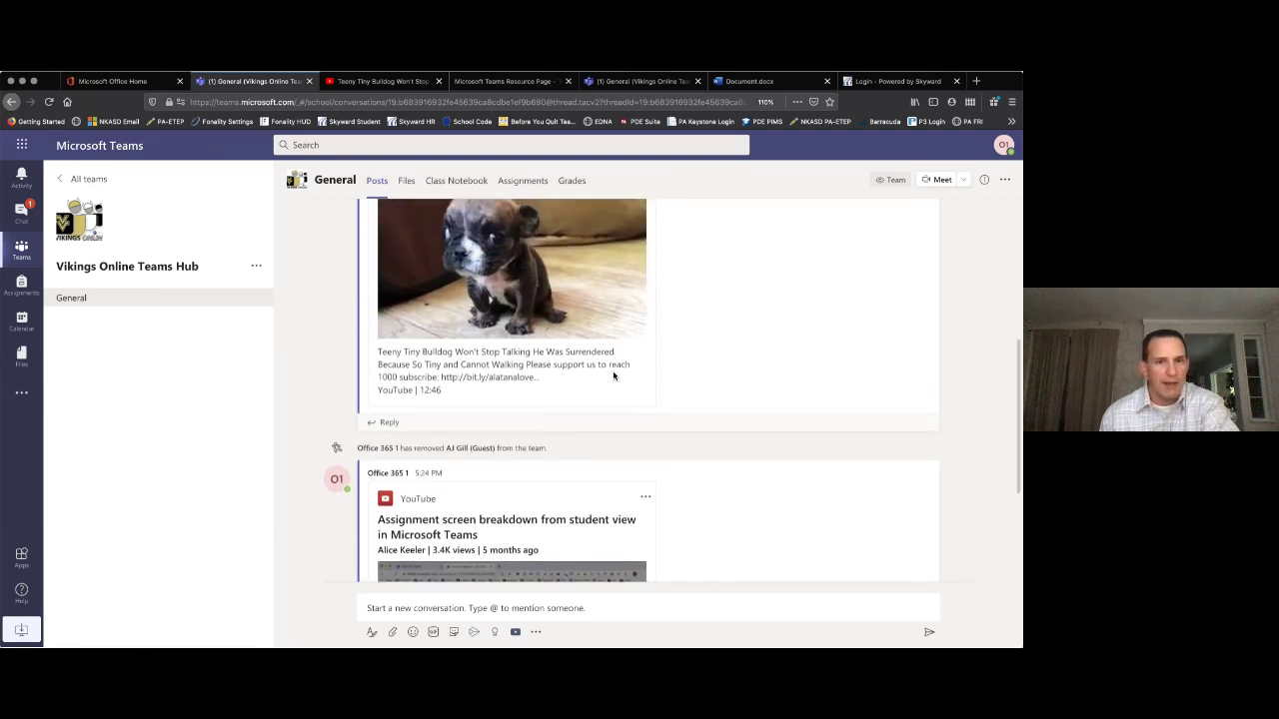
scroll(613, 375, "up", 2)
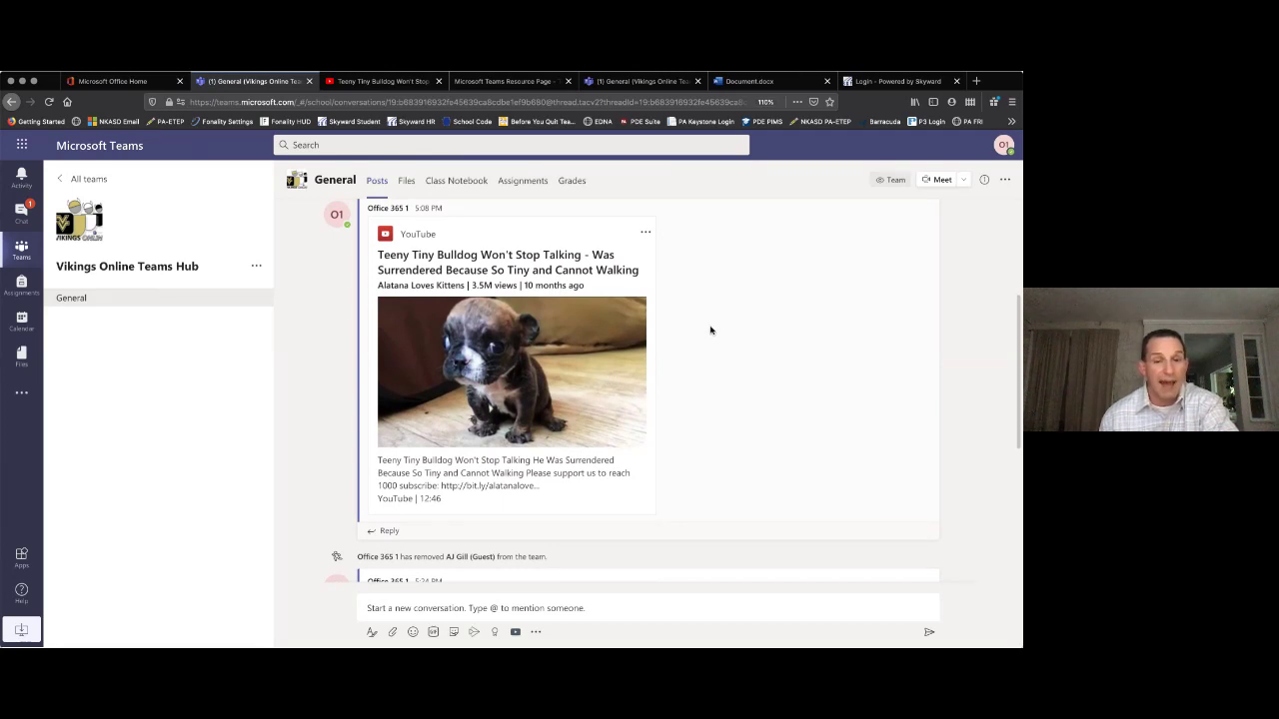
scroll(710, 330, "up", 4)
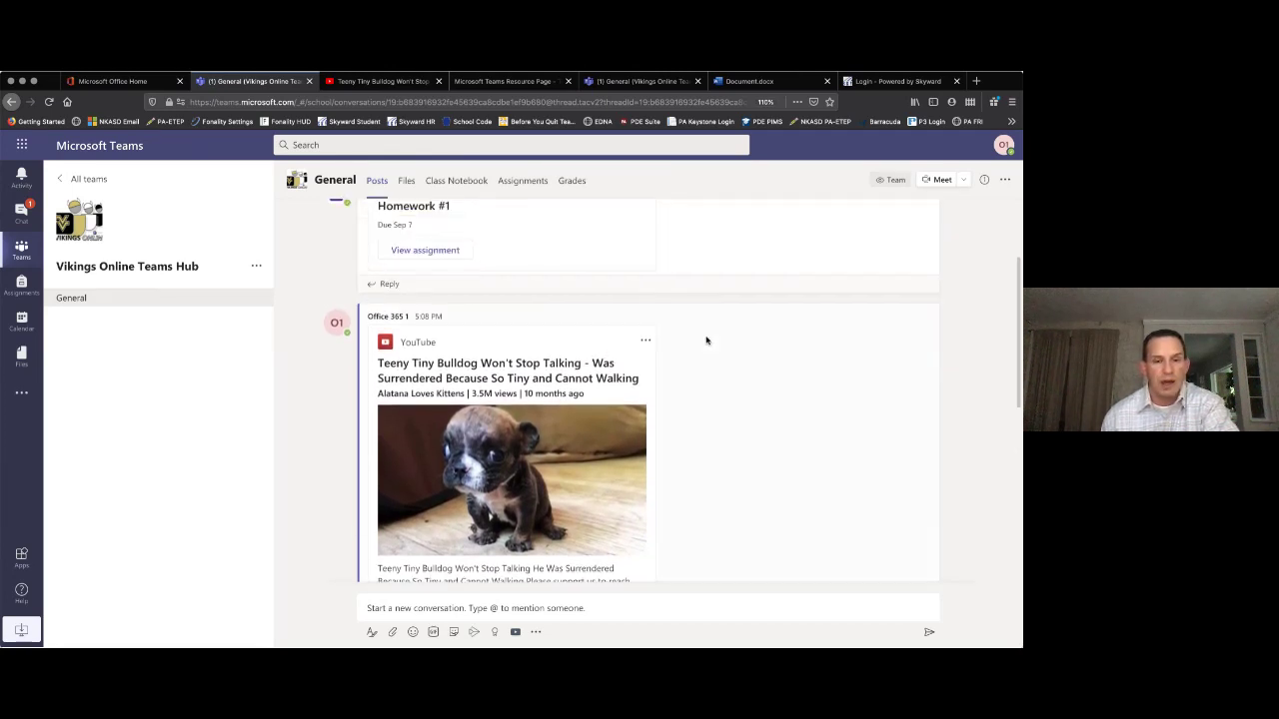
scroll(706, 345, "up", 2)
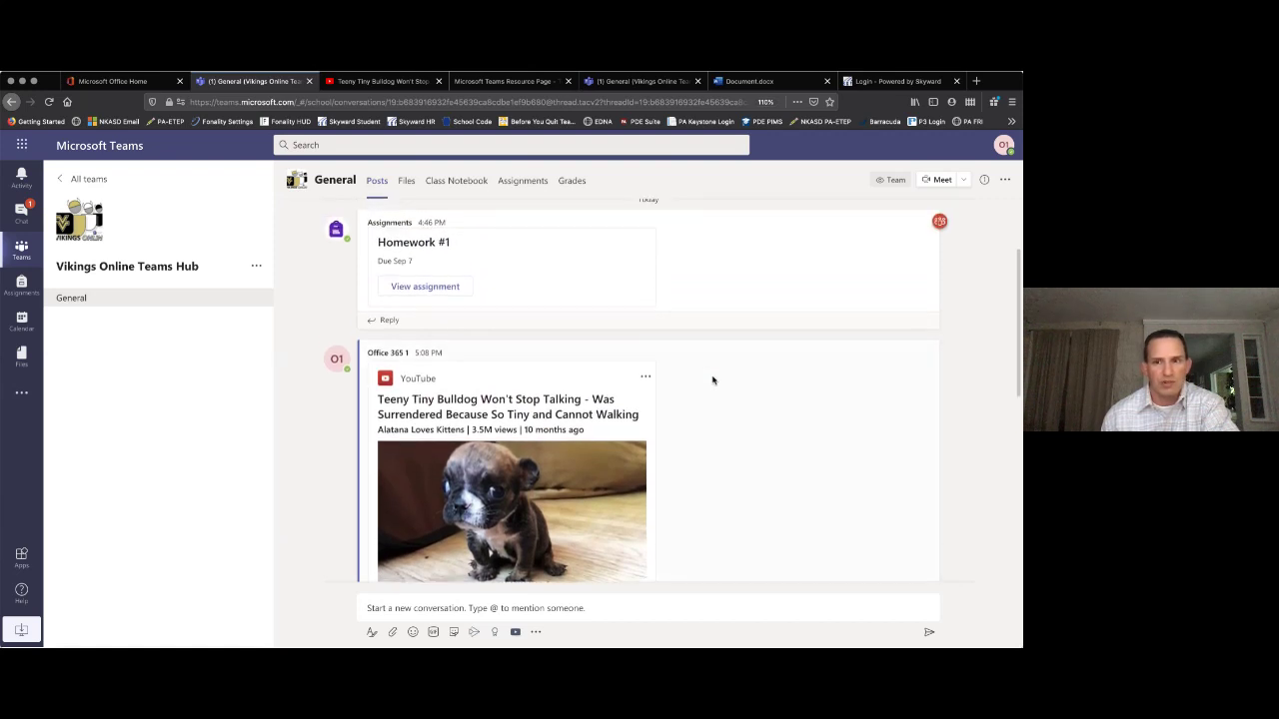
scroll(712, 379, "down", 10)
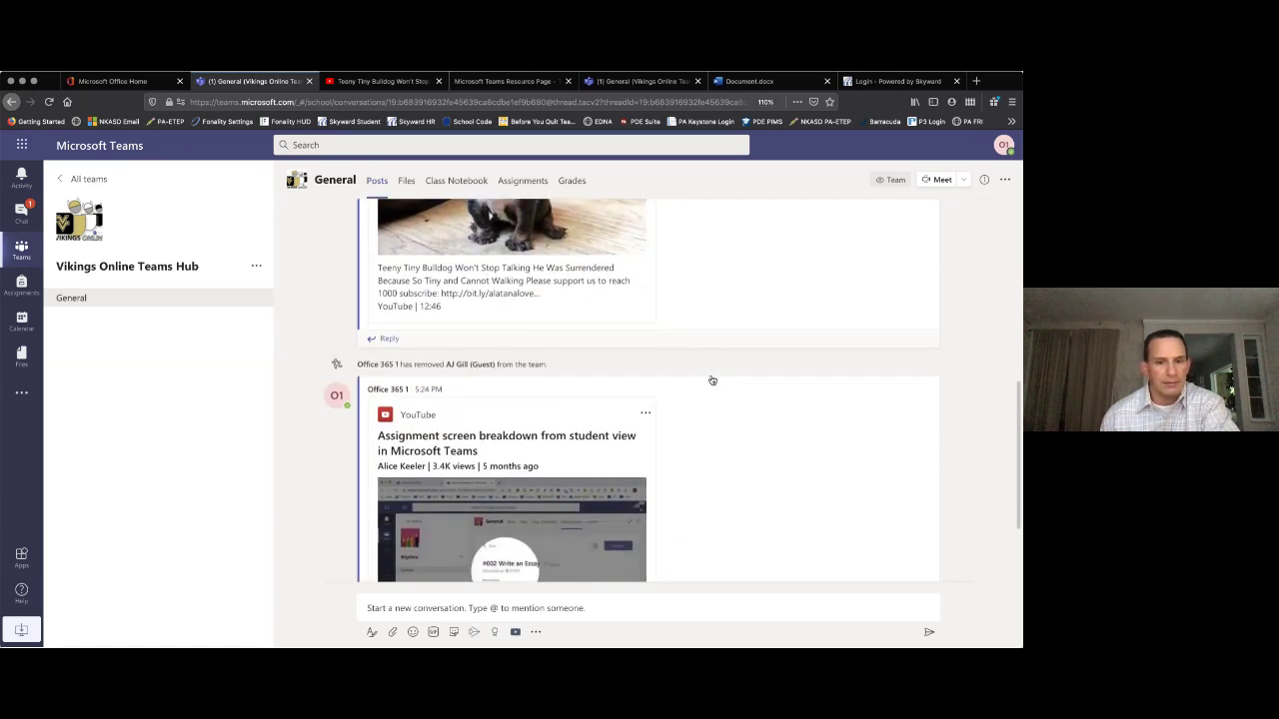
scroll(712, 380, "down", 4)
scroll(711, 379, "up", 3)
scroll(711, 377, "down", 1)
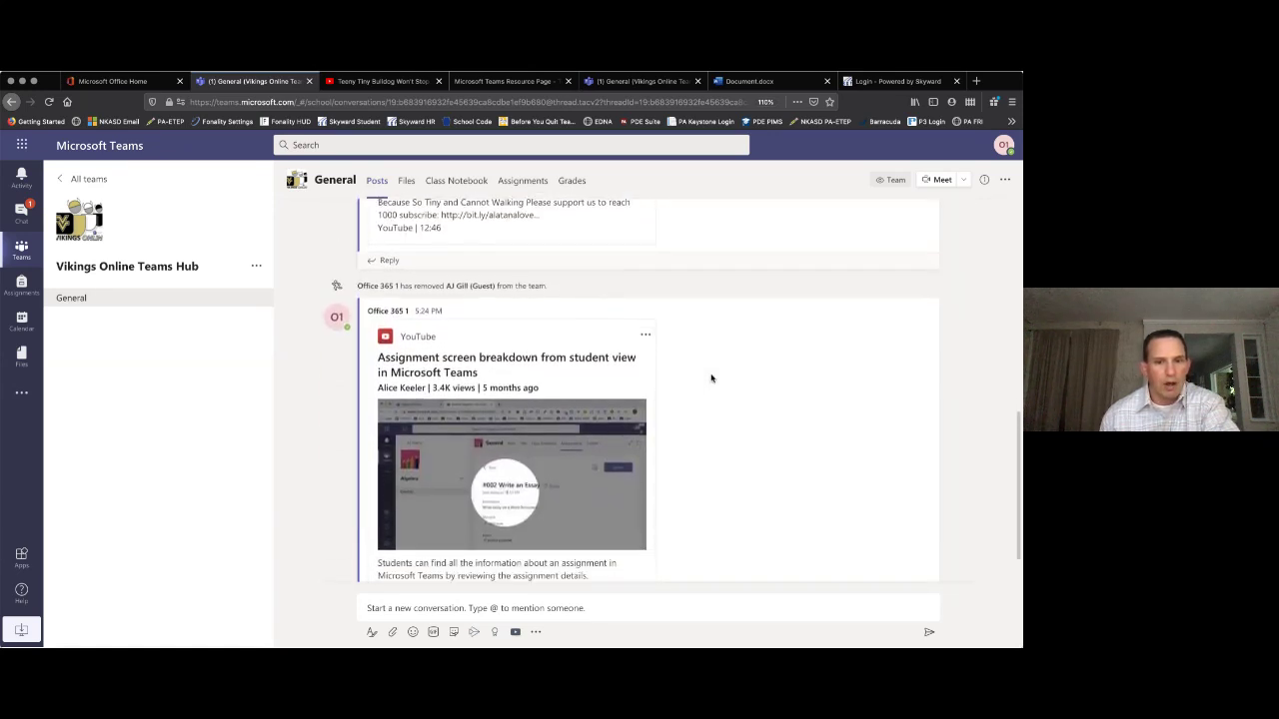
scroll(712, 378, "down", 2)
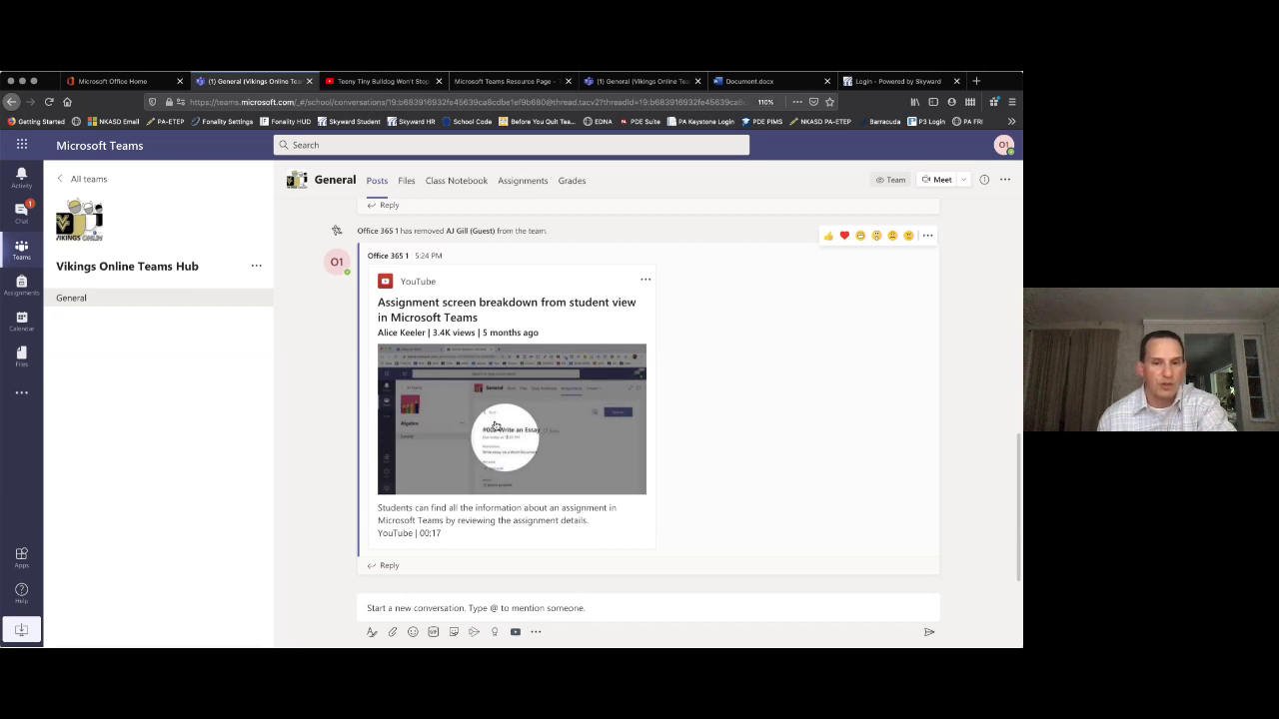
Open the shared Assignment screen breakdown video on YouTube and play and pause it
left_click(495, 426)
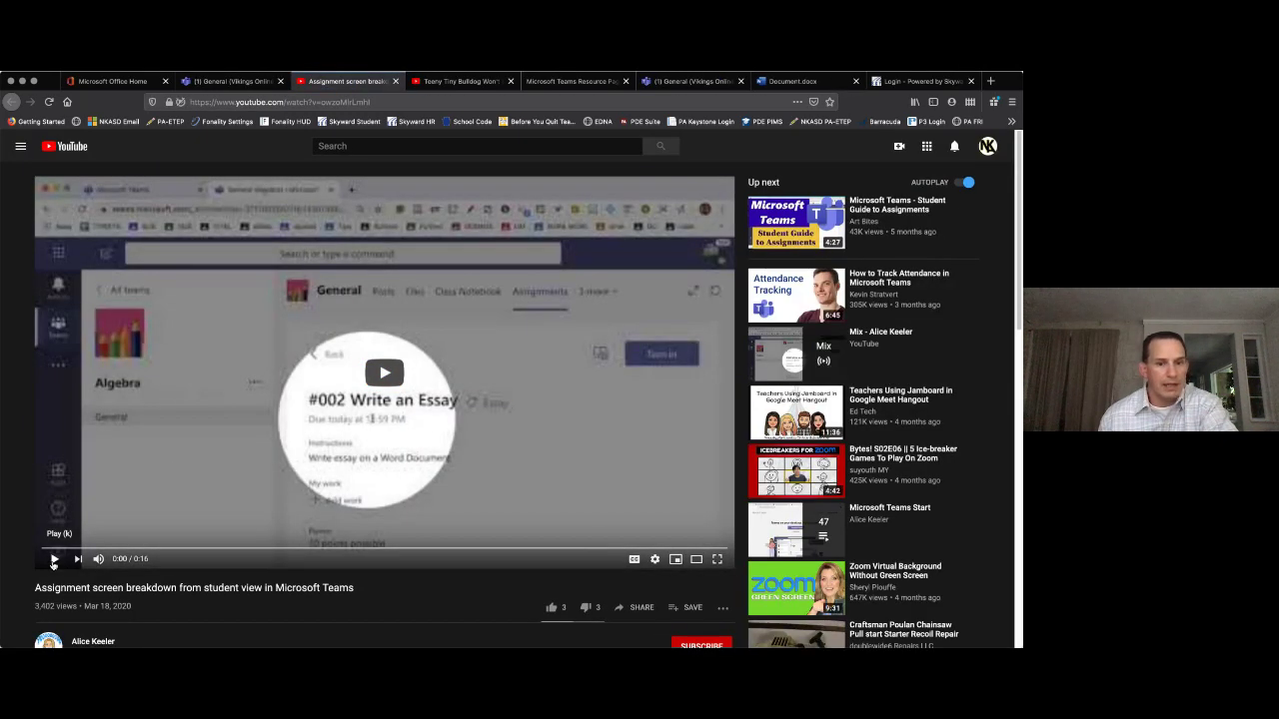
left_click(54, 560)
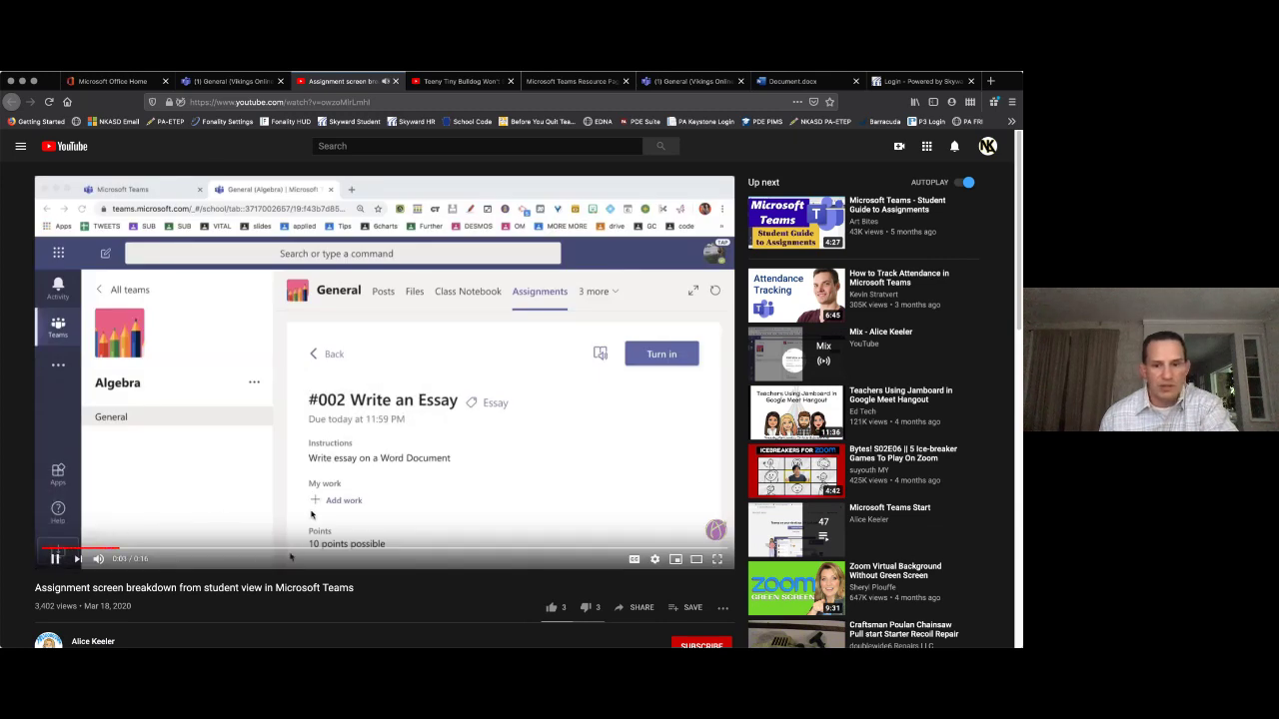
left_click(55, 559)
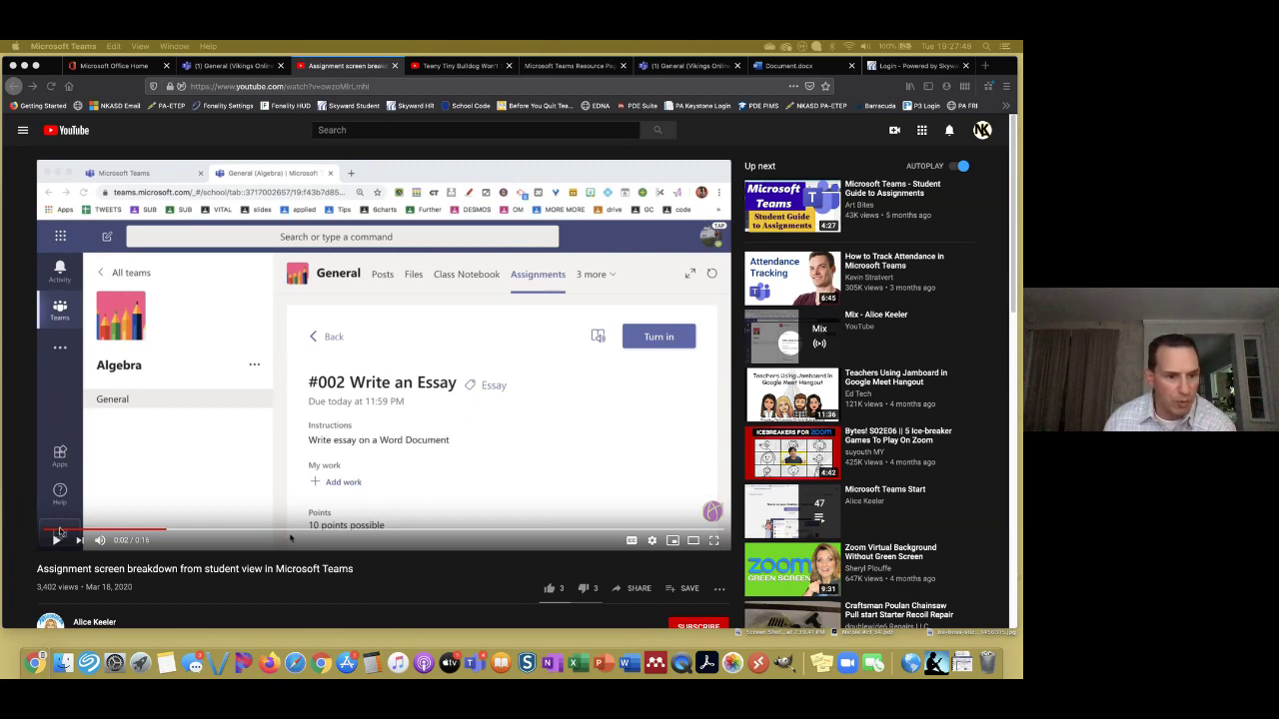
left_click(47, 535)
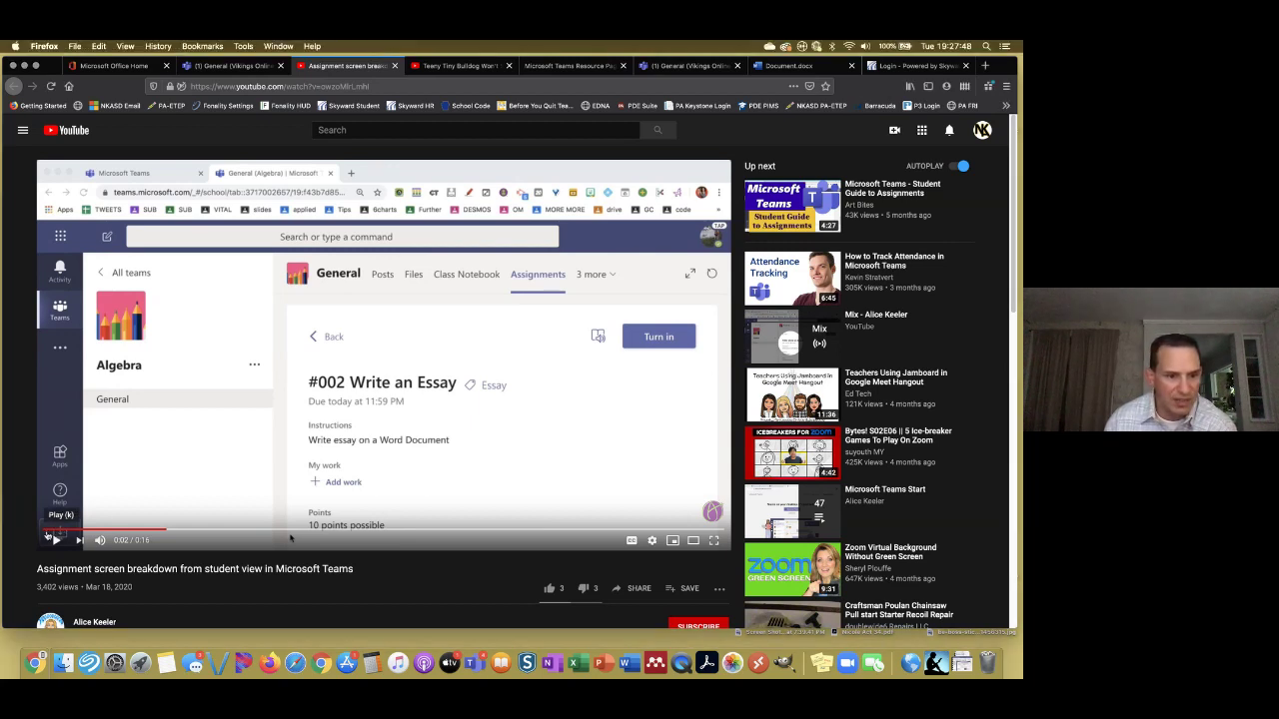
left_click(47, 535)
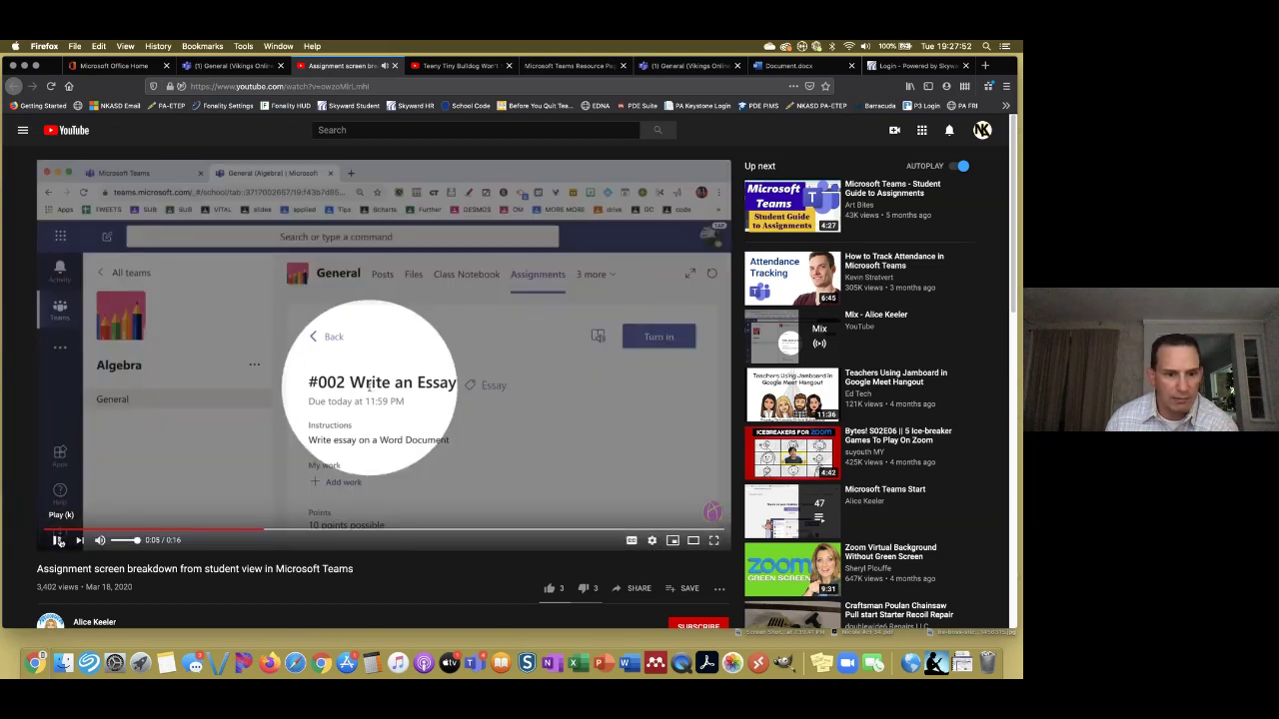
key("space")
Restart the video from the beginning, watch to the end, pause at 0:15, then close it
left_click_drag(260, 536, 36, 528)
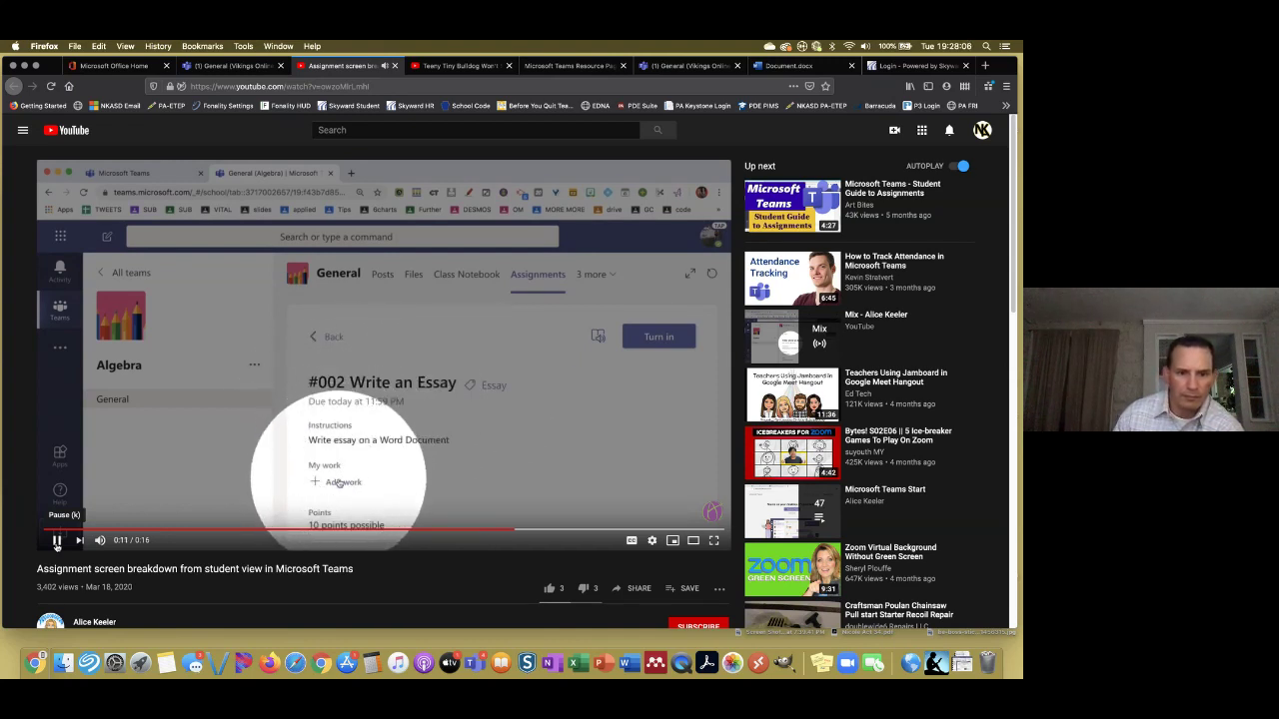
left_click(57, 542)
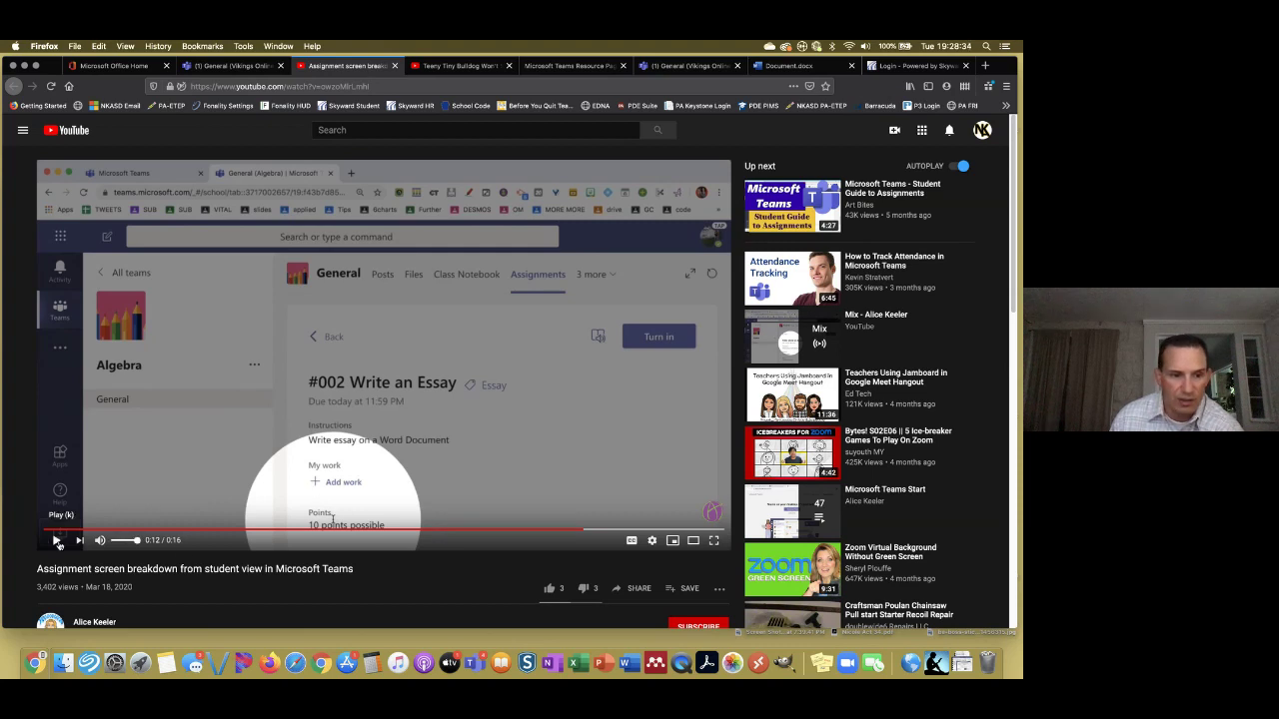
left_click(58, 540)
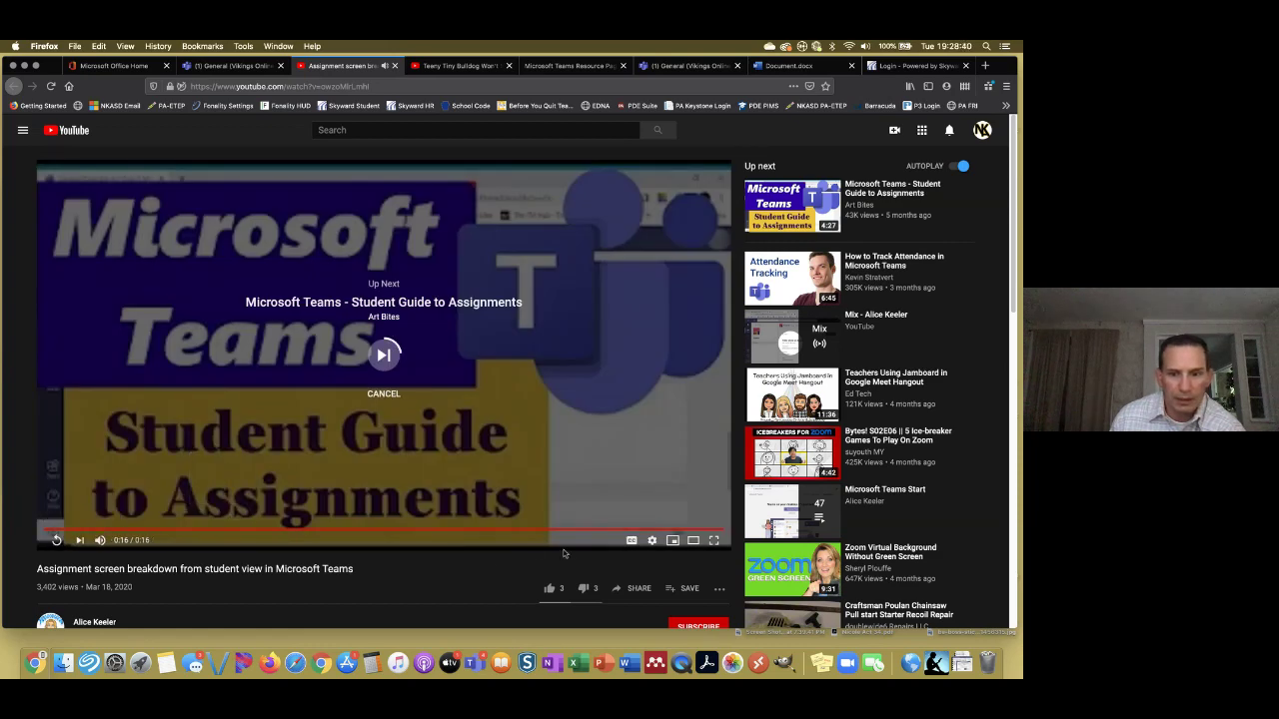
left_click(621, 527)
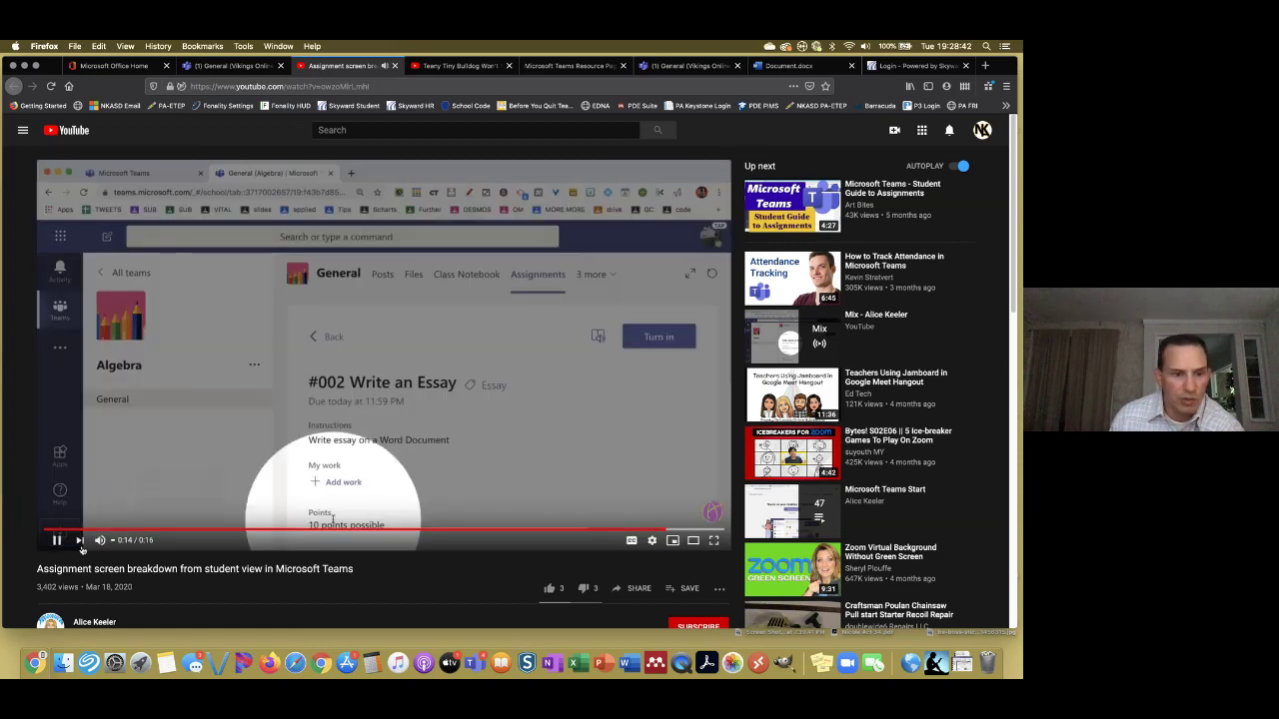
left_click(56, 540)
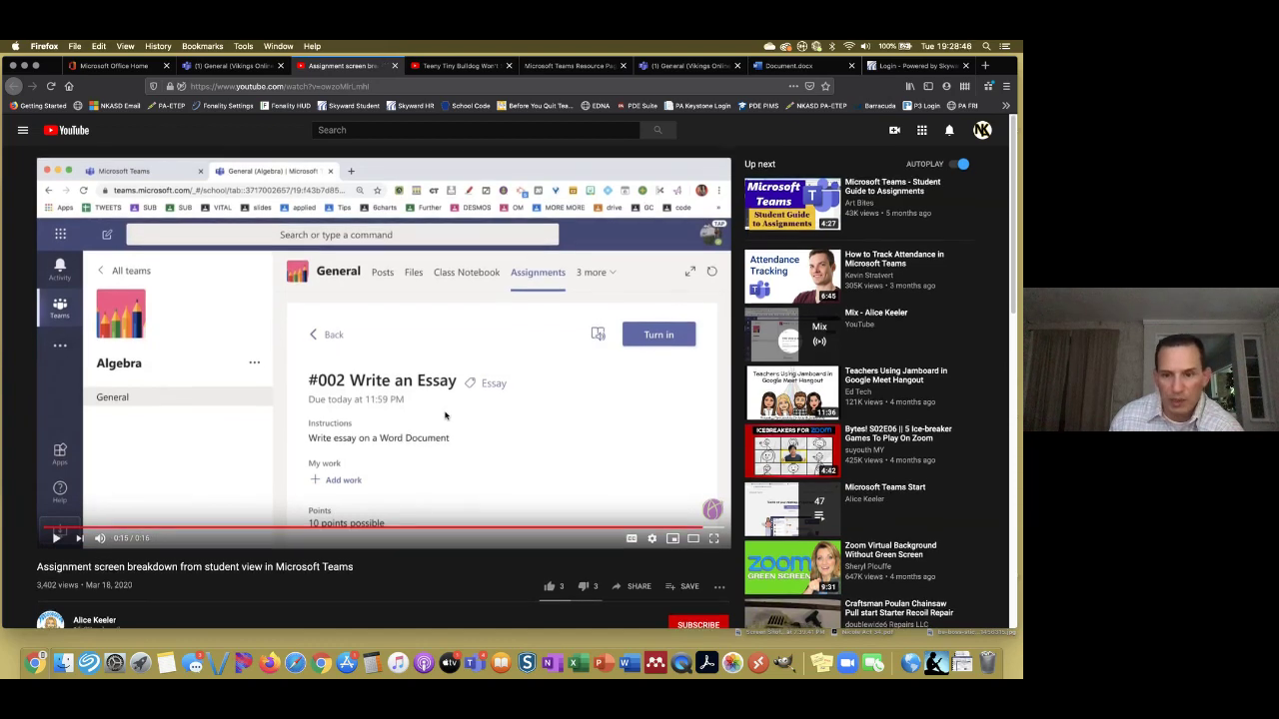
scroll(447, 416, "down", 1)
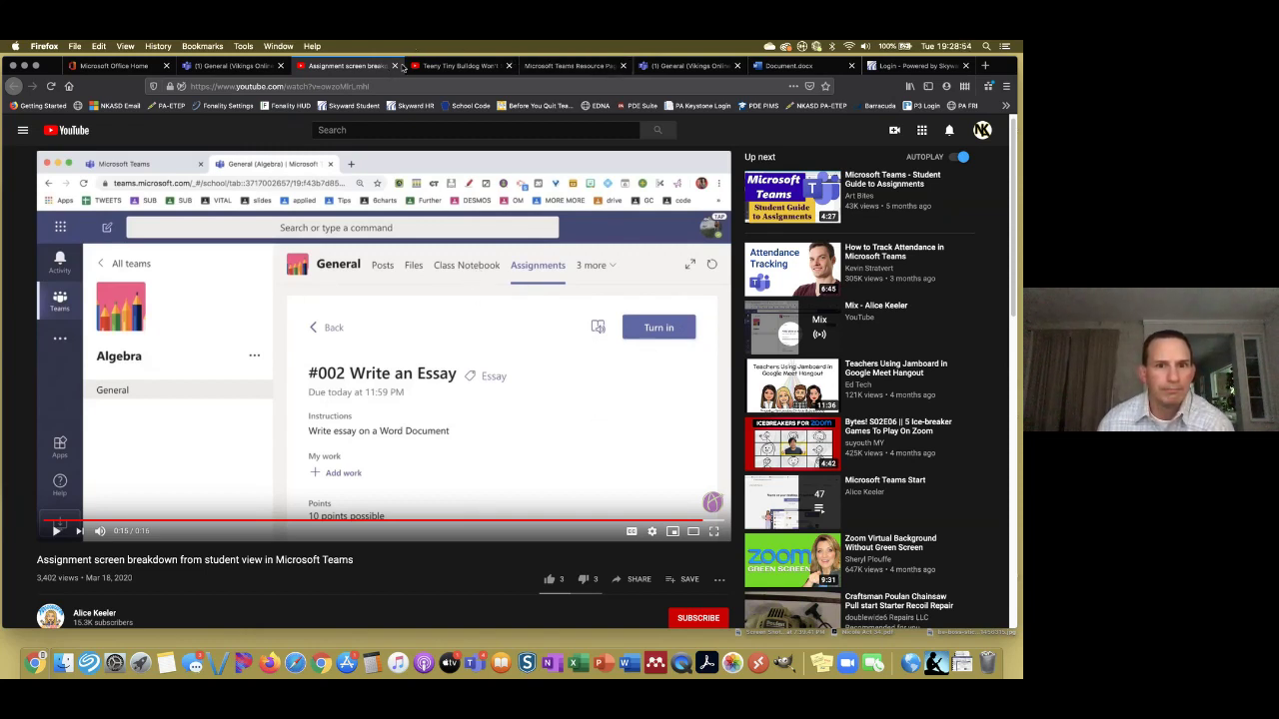
left_click(394, 65)
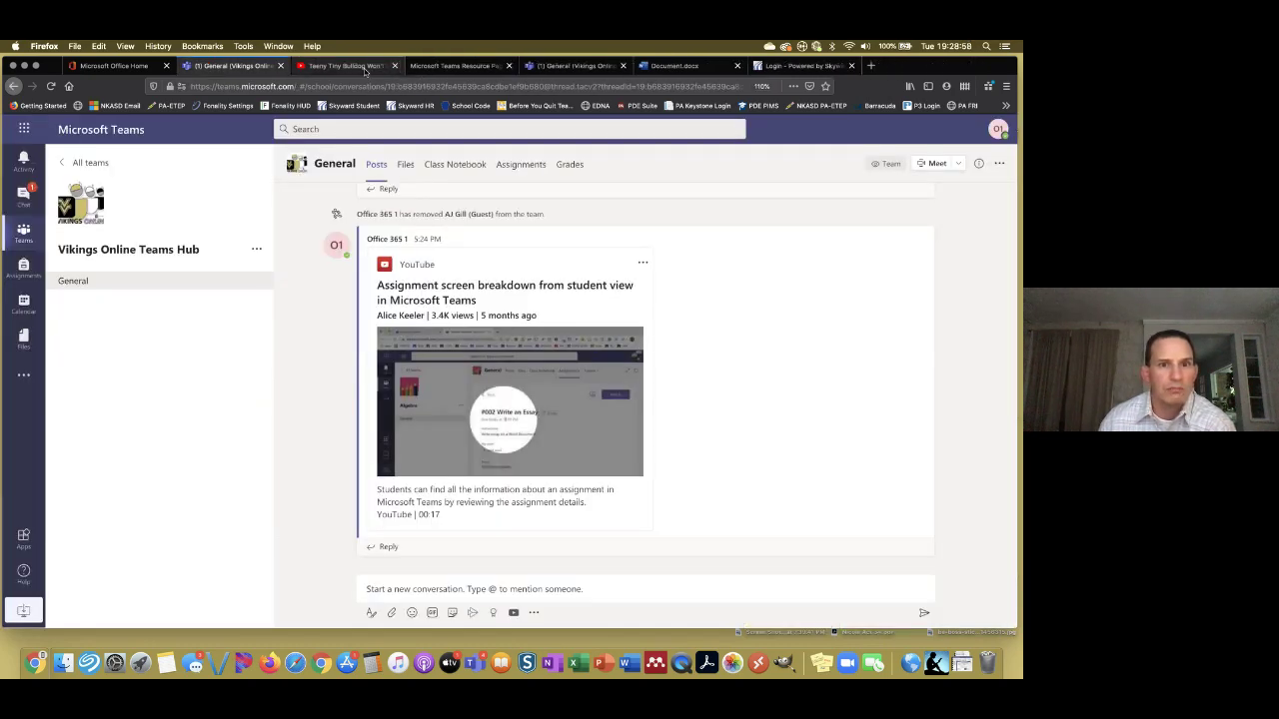
left_click(347, 65)
left_click(395, 65)
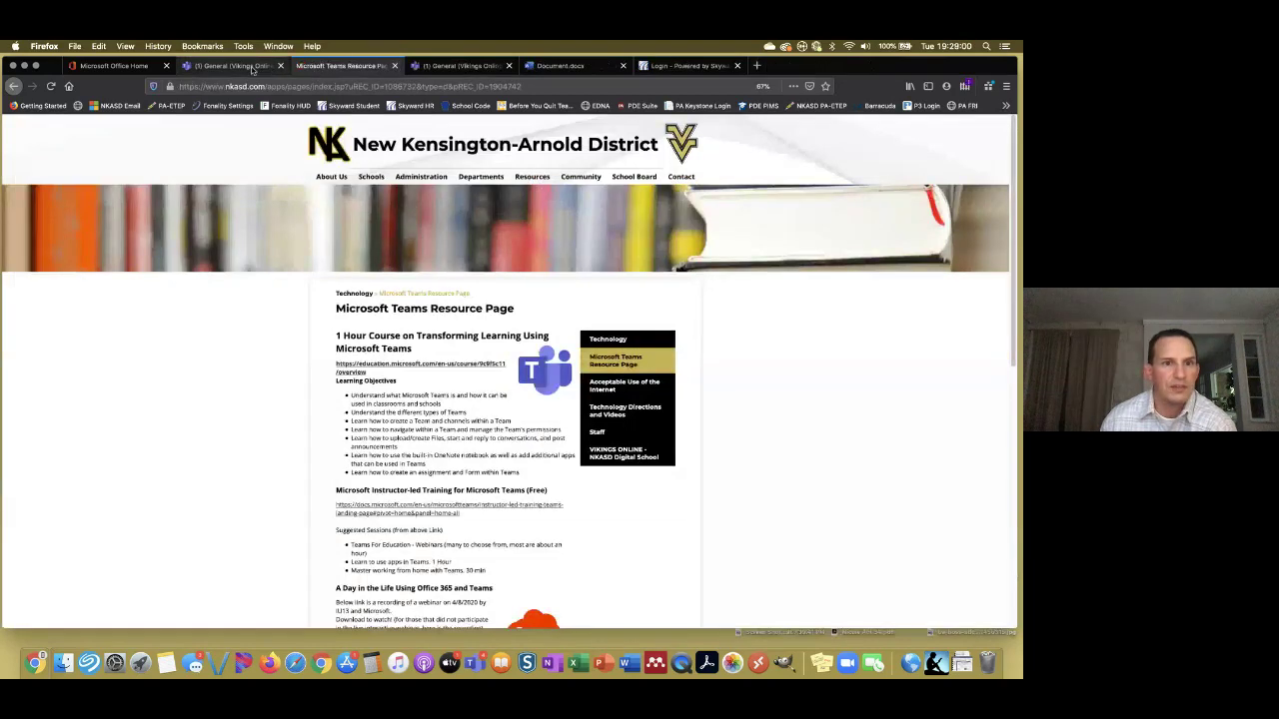
left_click(235, 65)
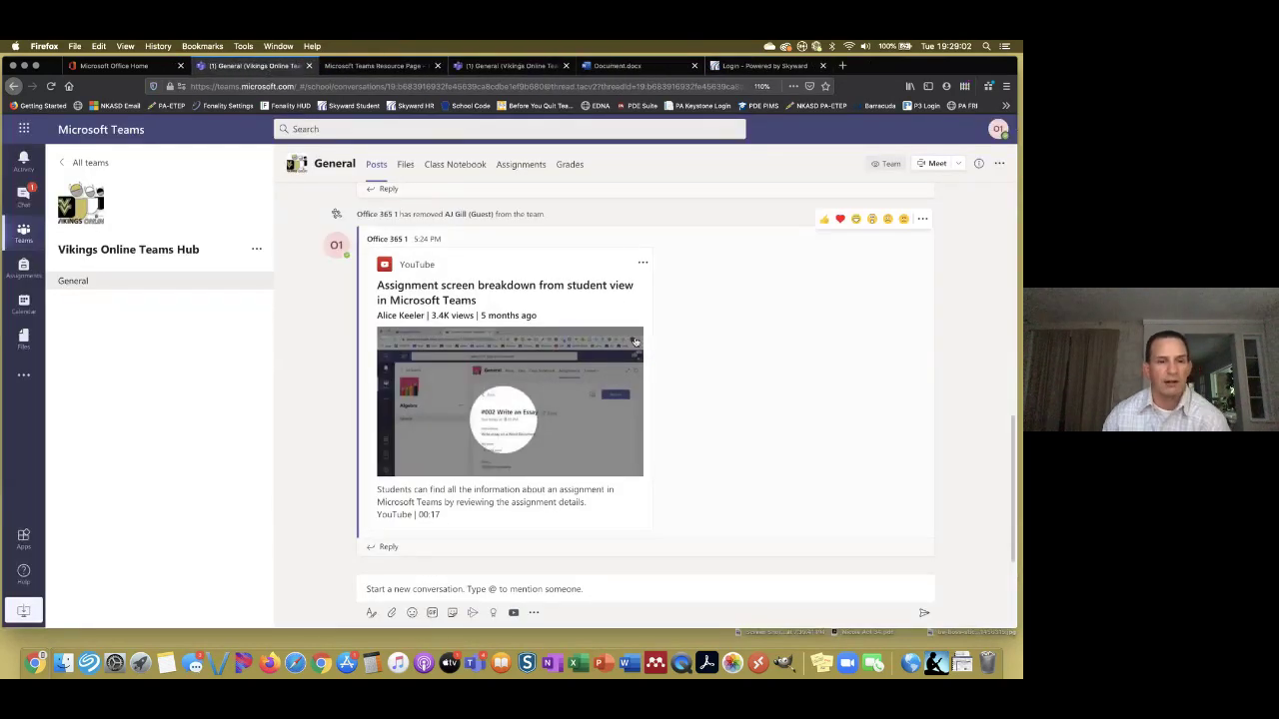
scroll(637, 346, "up", 1)
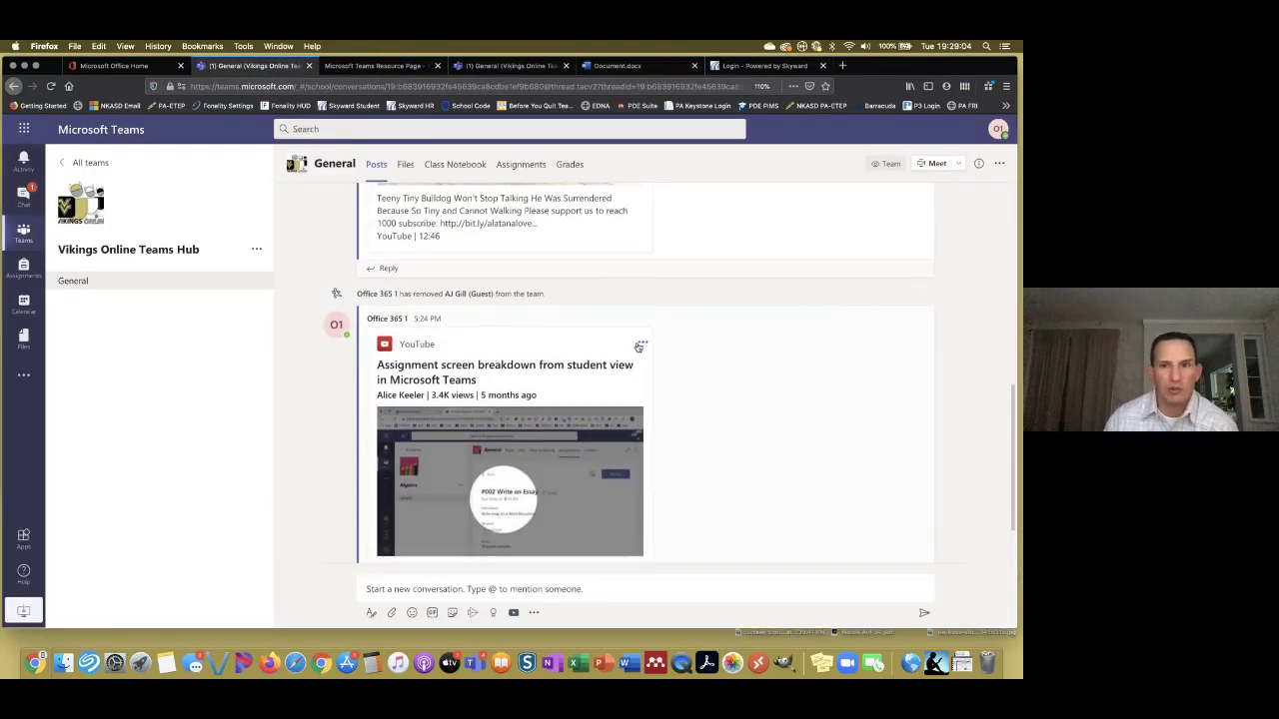
scroll(638, 345, "down", 1)
scroll(637, 376, "up", 2)
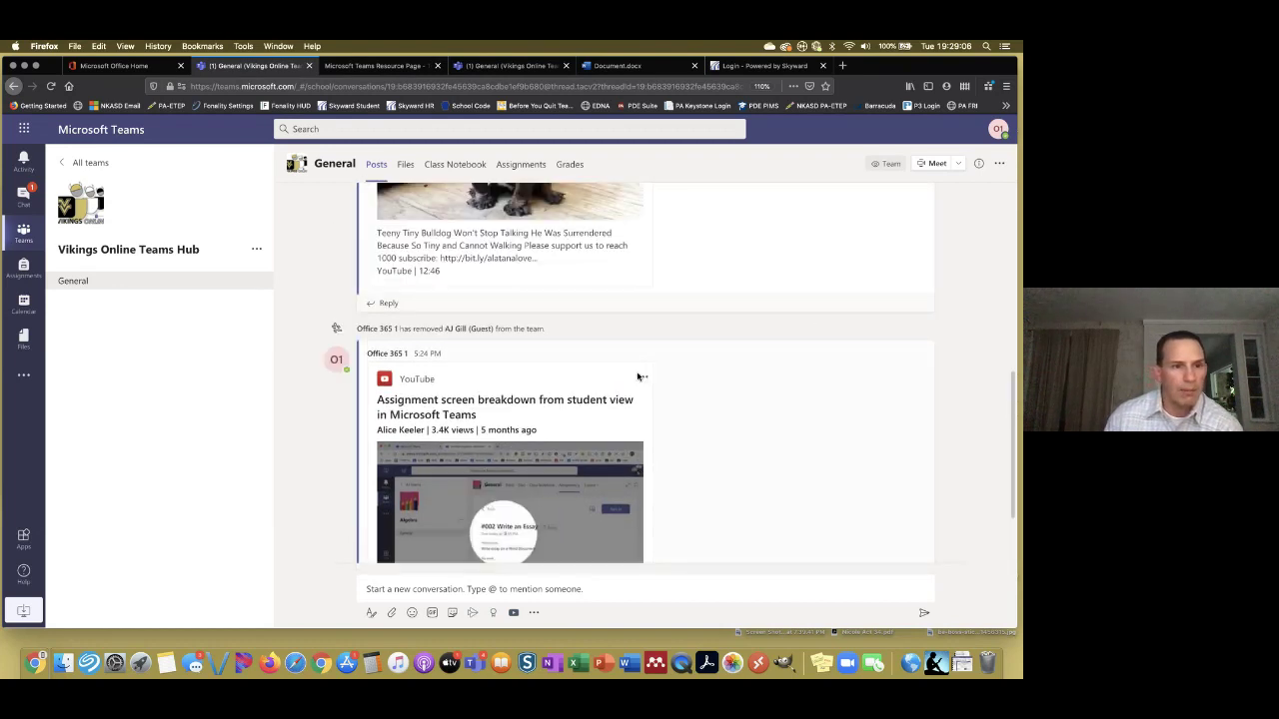
scroll(638, 376, "up", 3)
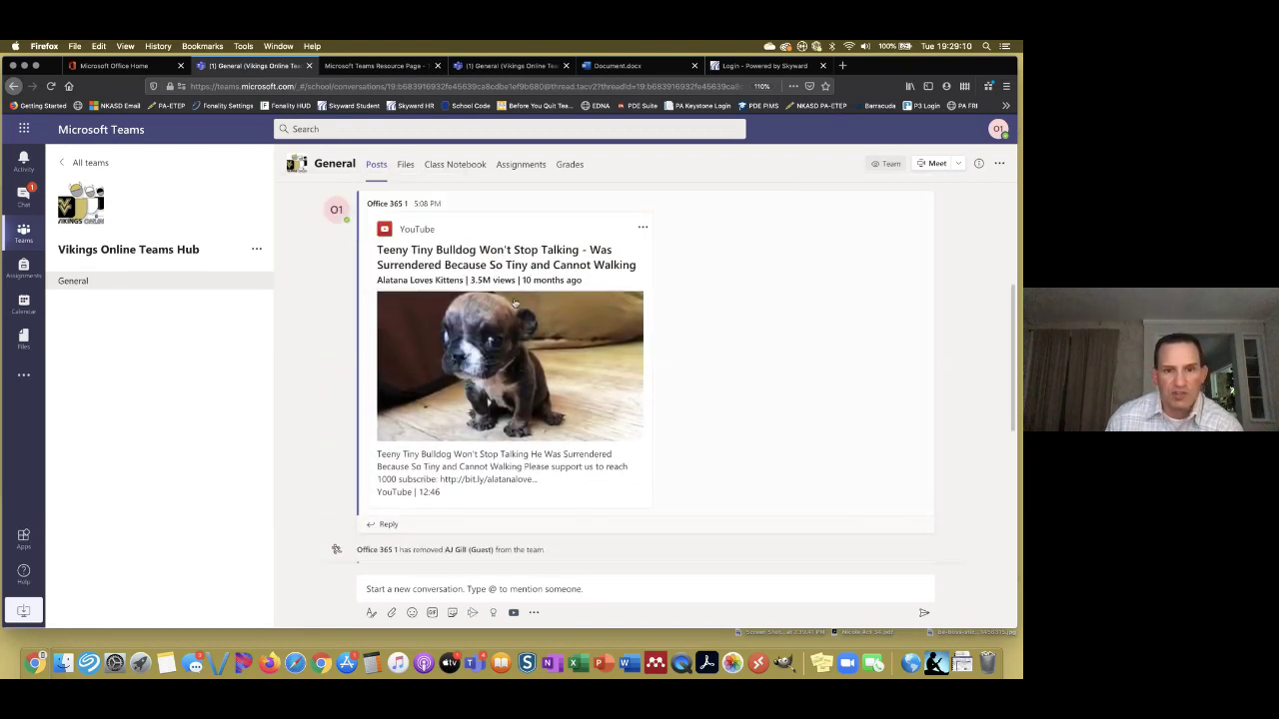
scroll(704, 290, "up", 2)
scroll(704, 290, "up", 2)
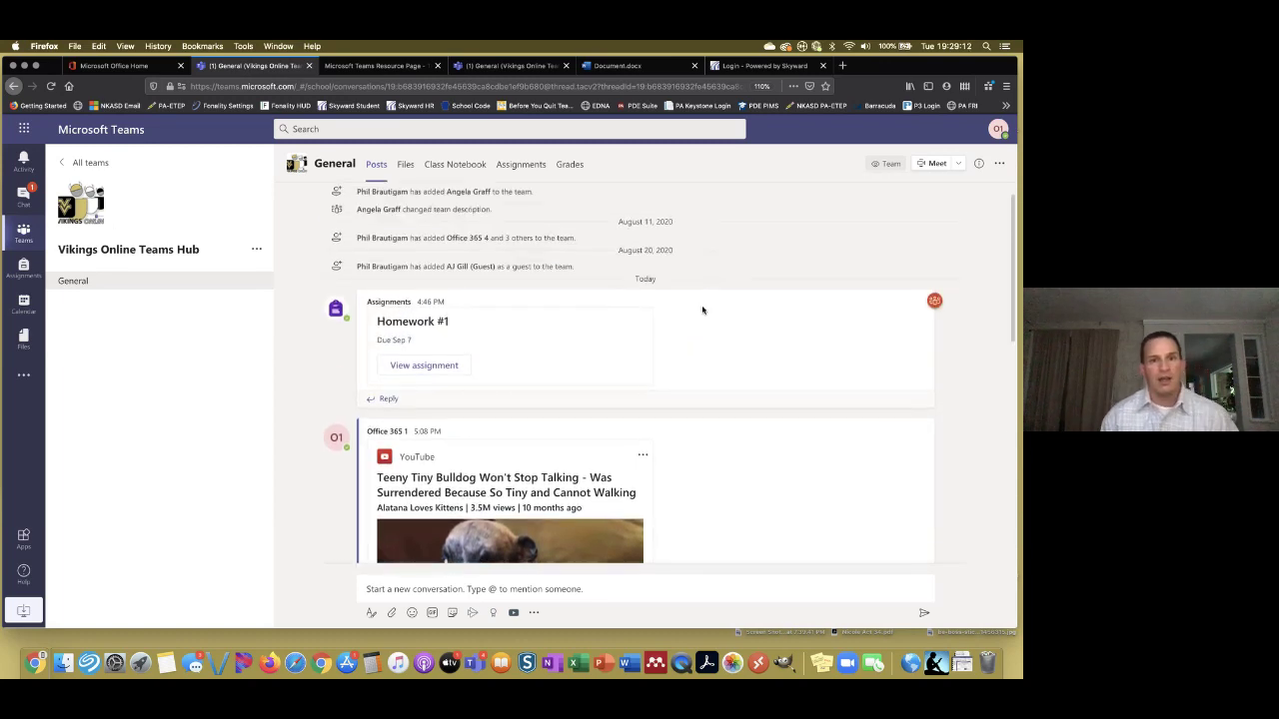
scroll(702, 304, "down", 5)
scroll(700, 316, "down", 5)
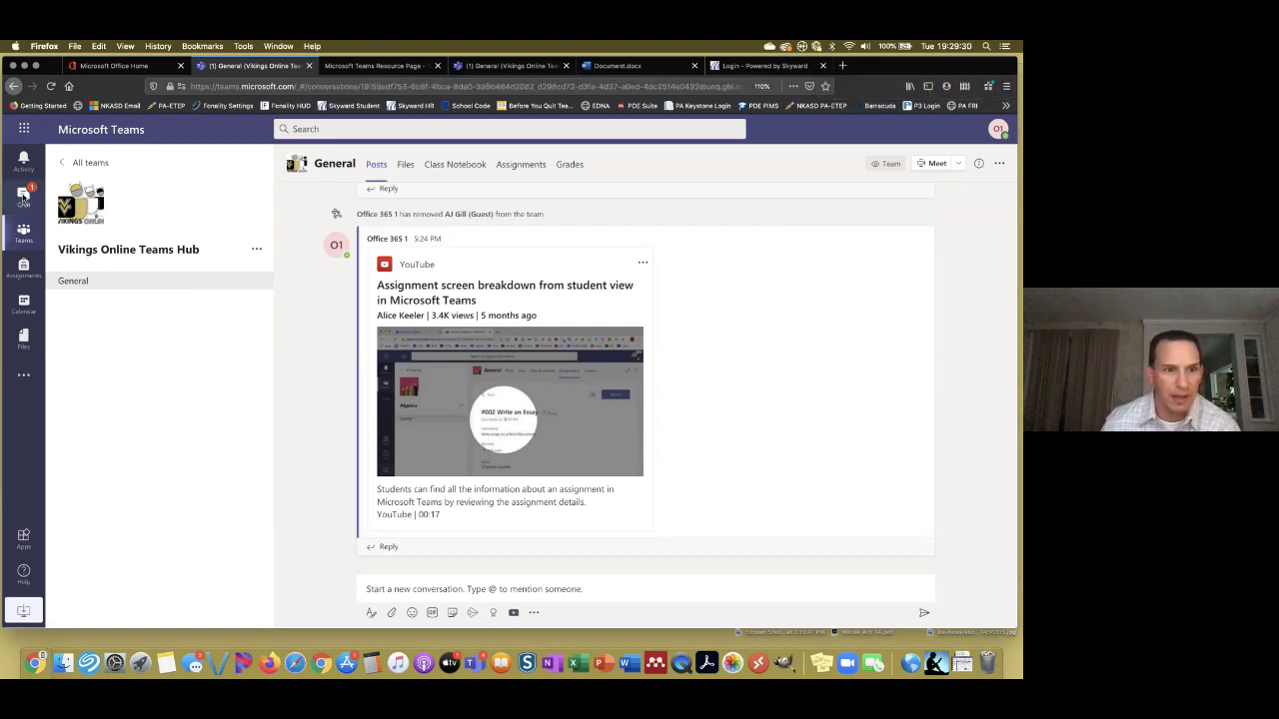
Send the teacher a chat greeting thanking him for doing this, followed by a grinning emoji
left_click(23, 196)
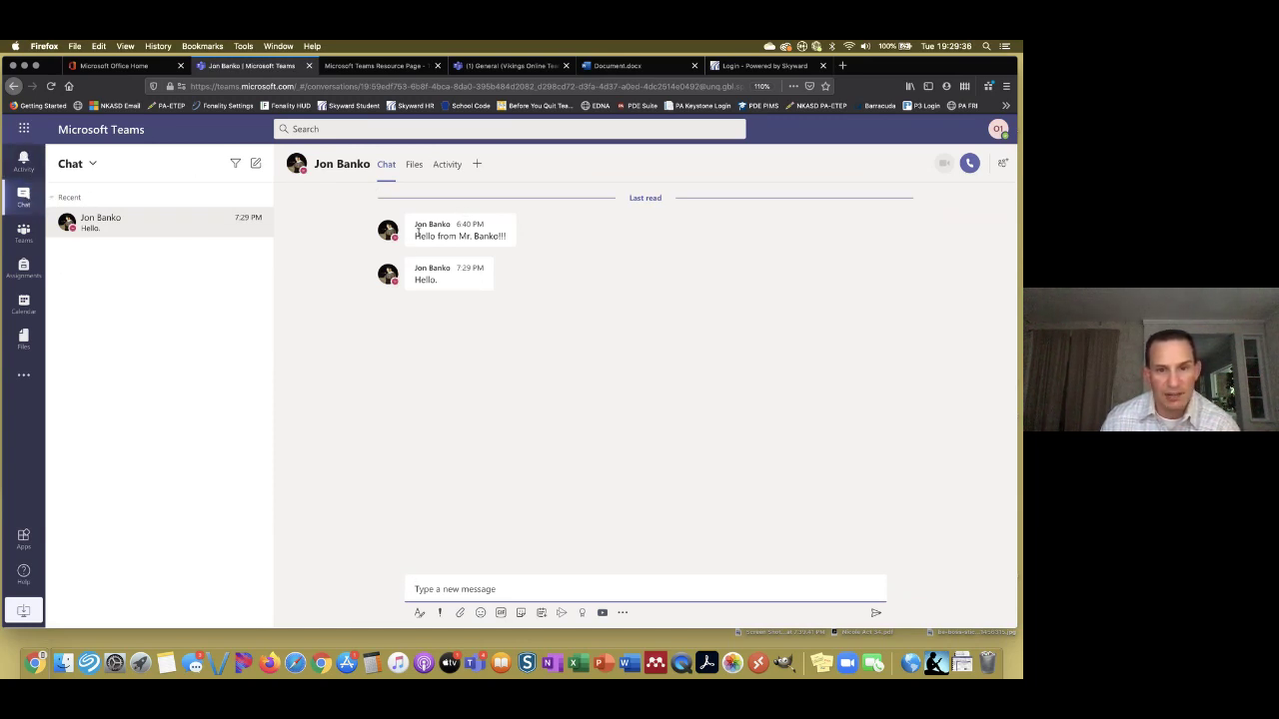
left_click(514, 588)
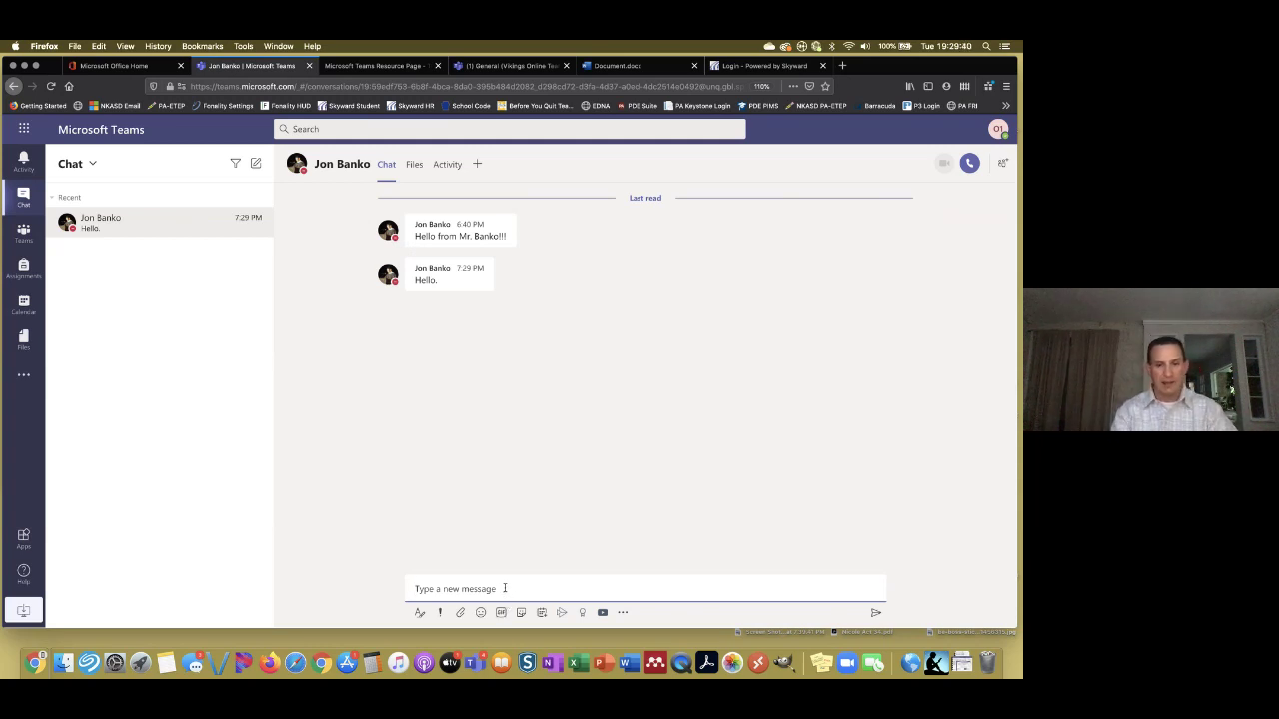
type("Helo")
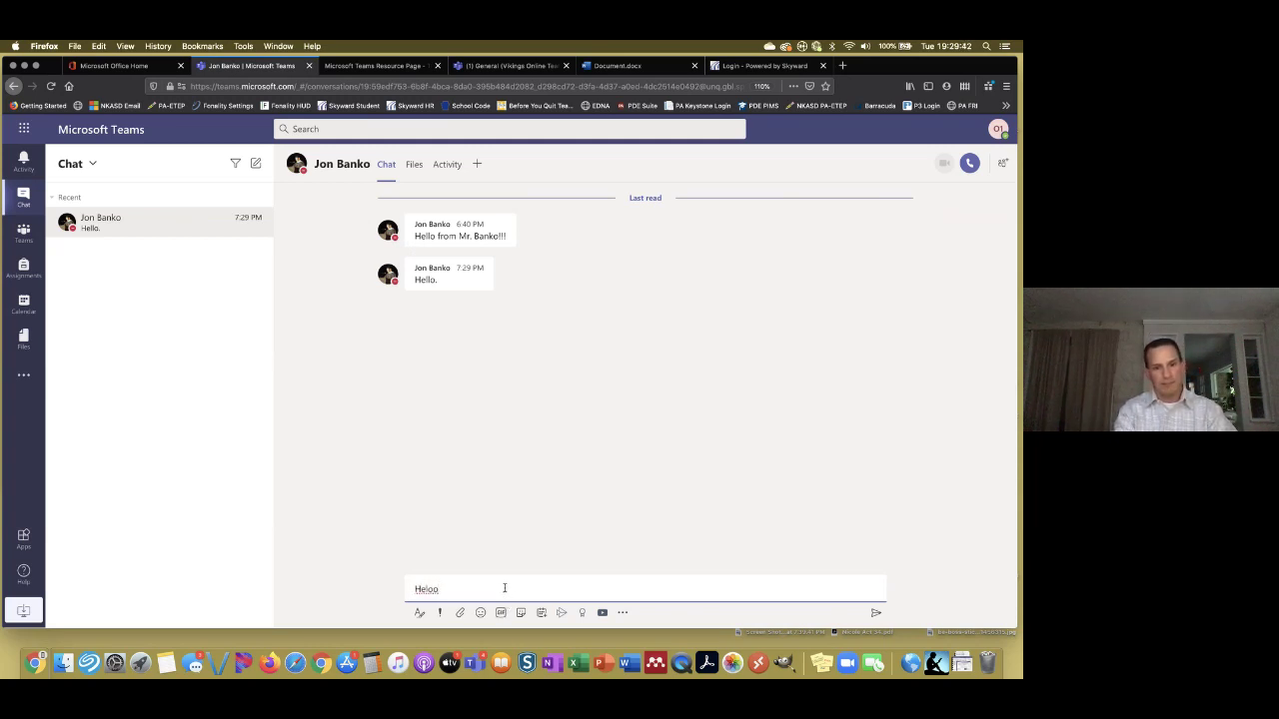
type("oo Mr. B.")
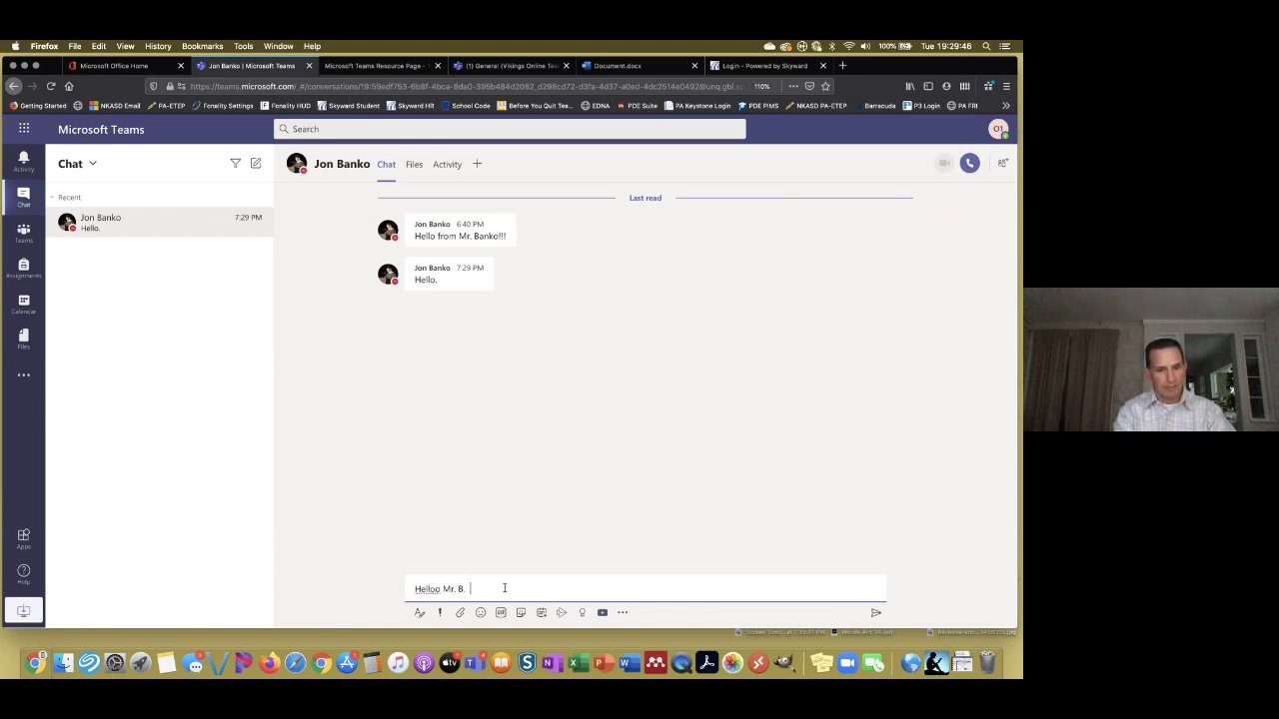
type(" Thanks for")
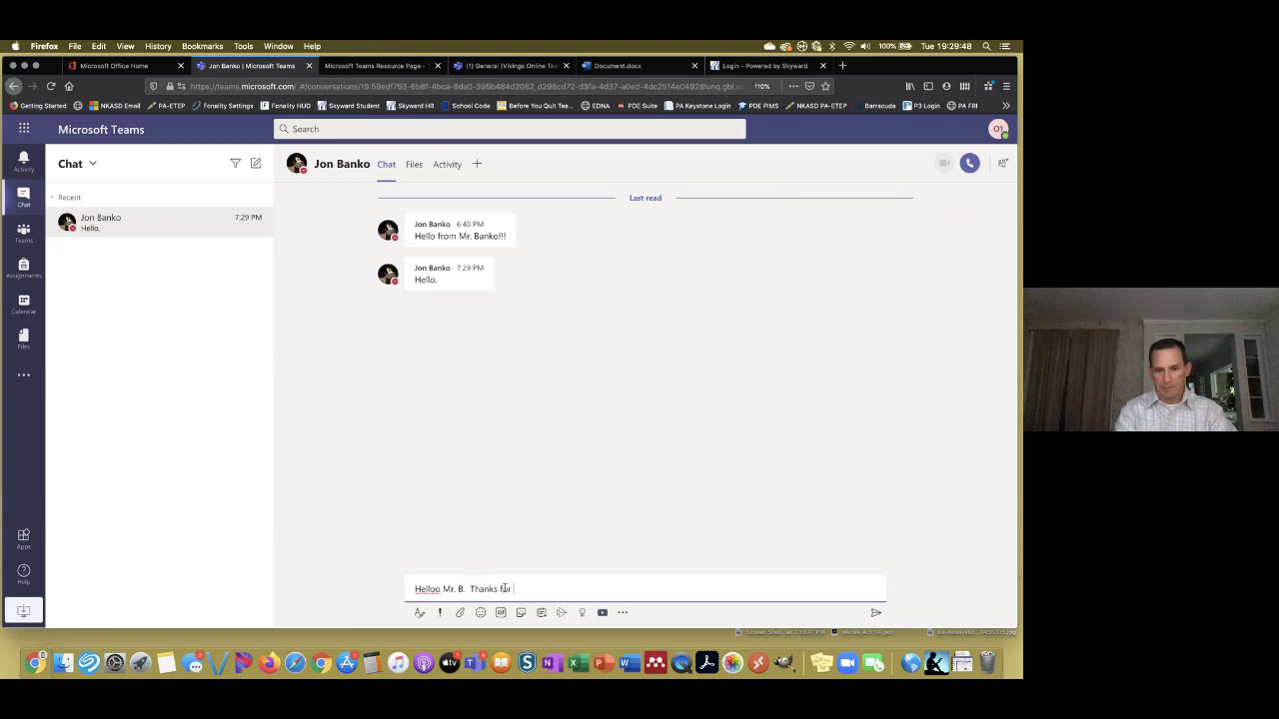
type(" doing this.")
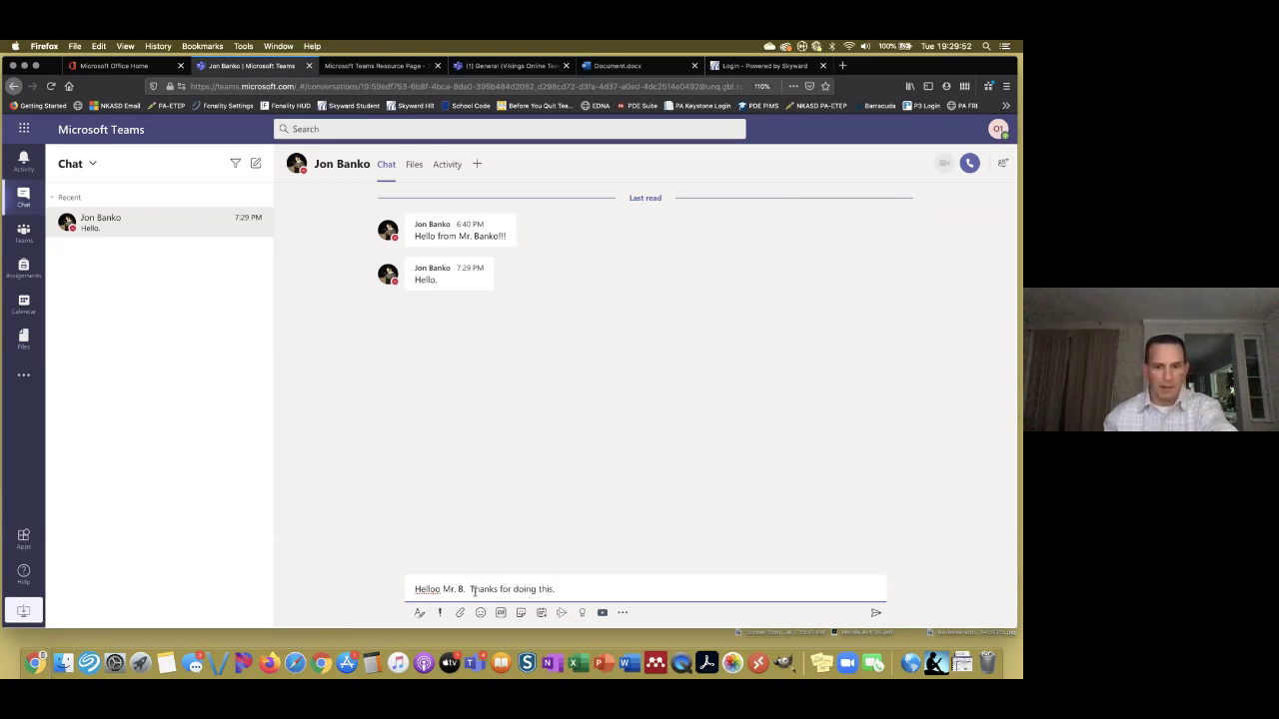
left_click(480, 613)
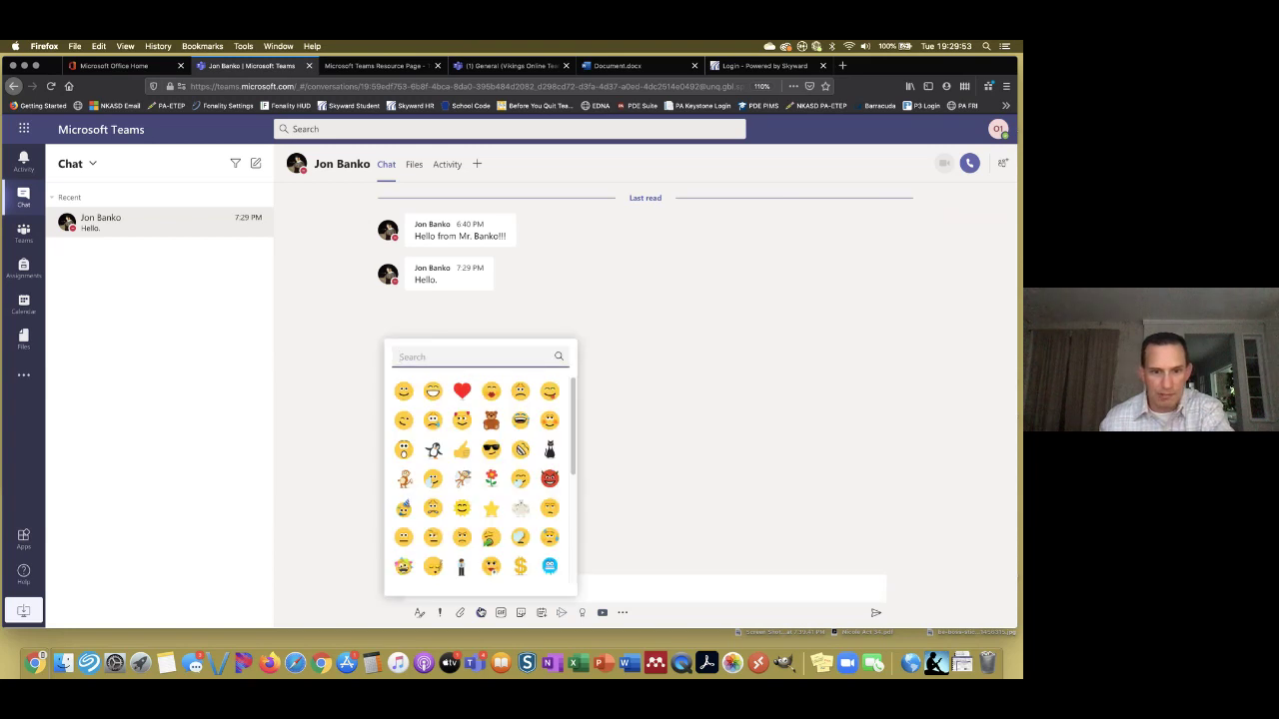
left_click(432, 391)
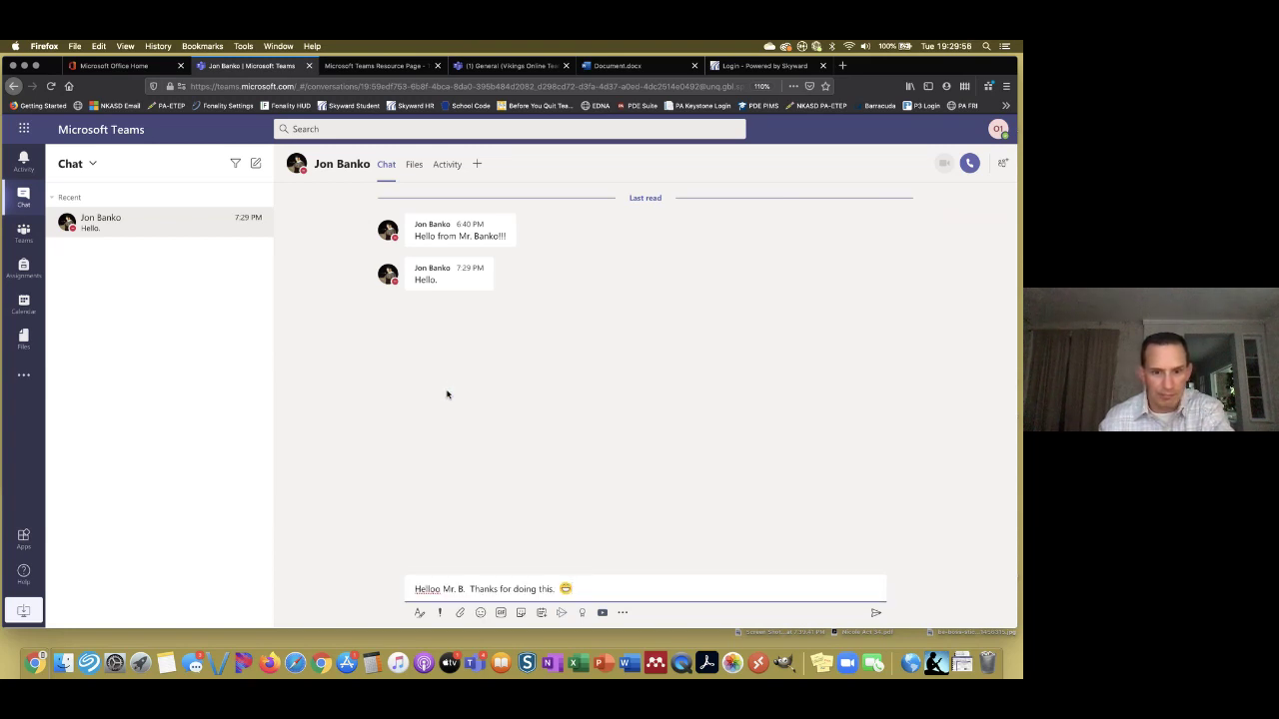
left_click(876, 613)
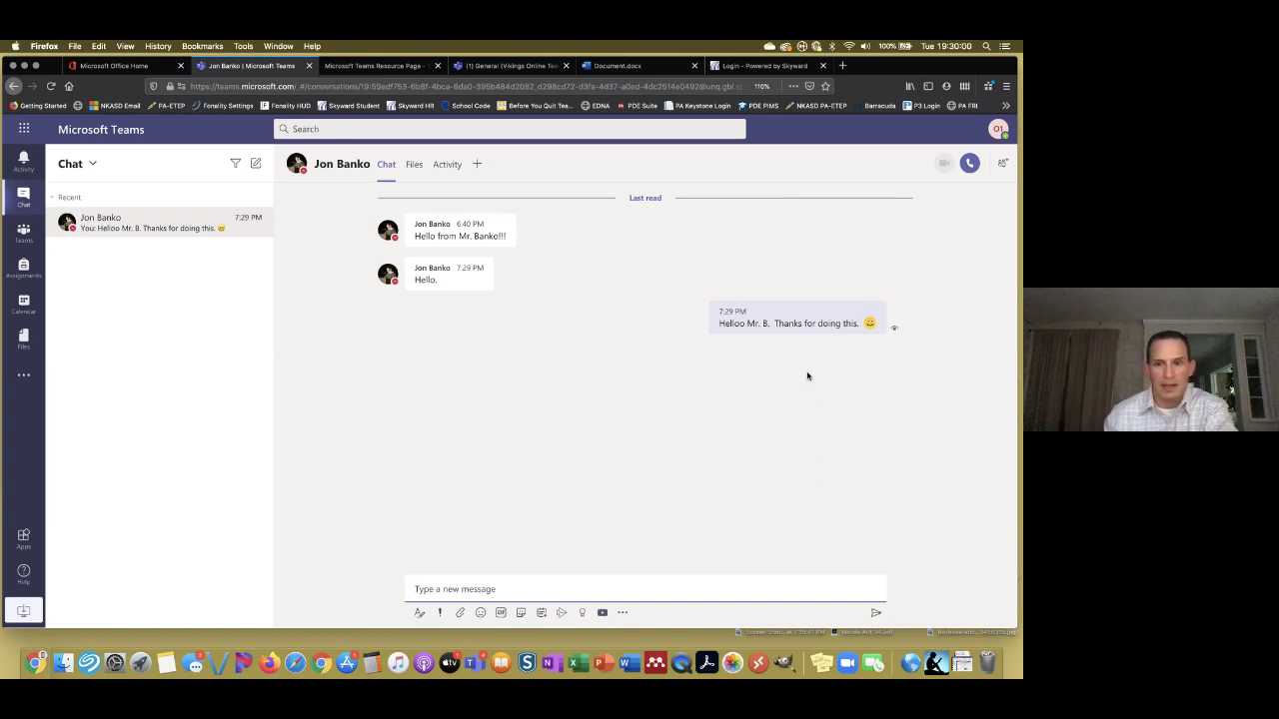
mouse_move(794, 322)
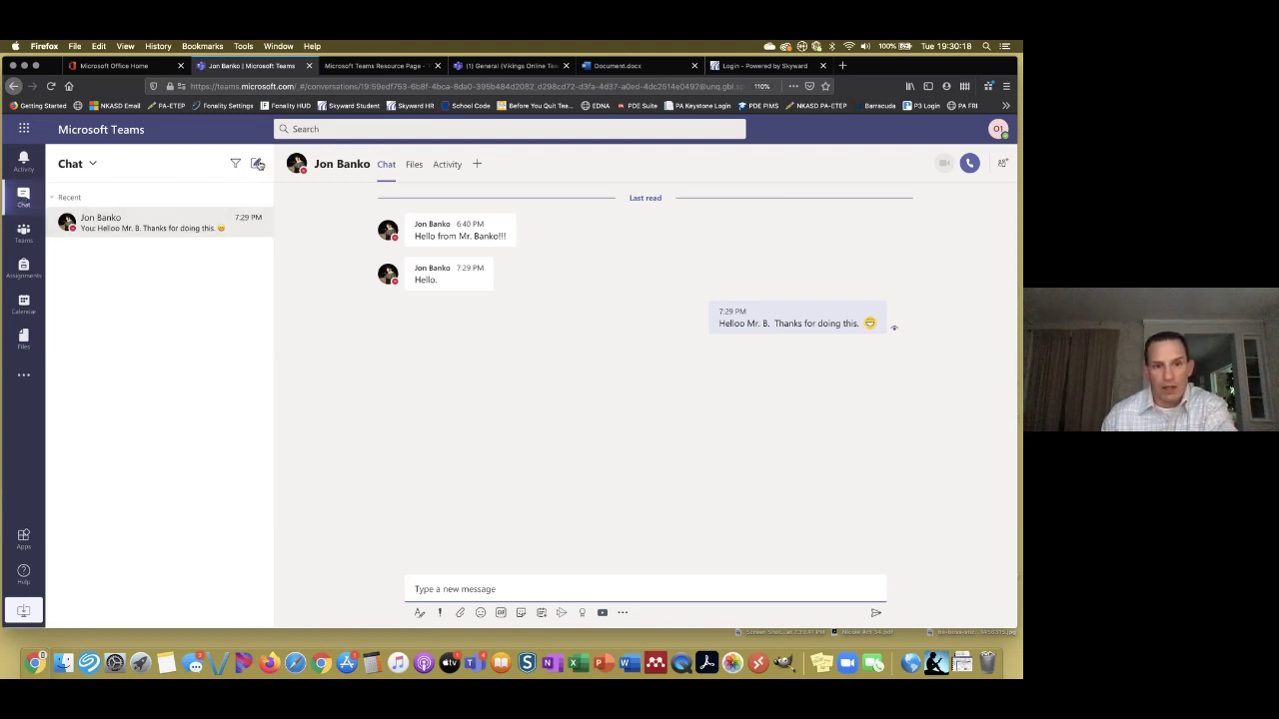
Start a new chat and add three people as recipients, picking each from the name suggestions
left_click(257, 165)
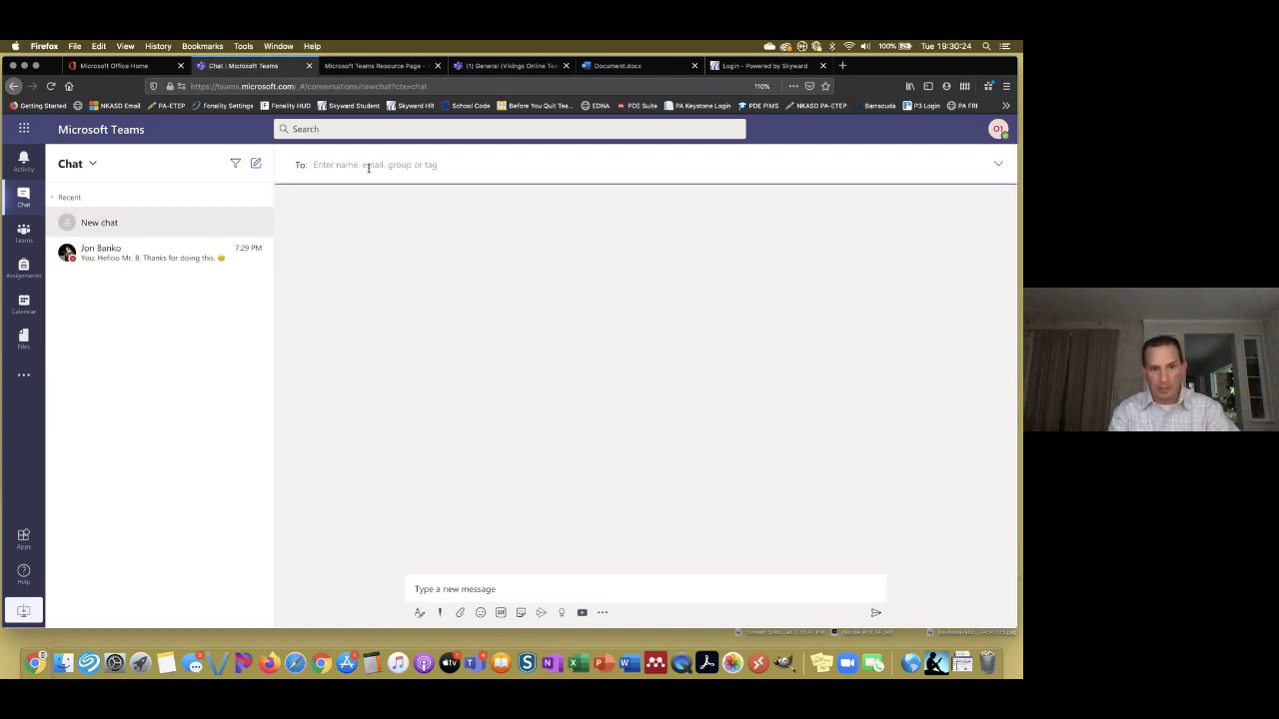
left_click(368, 168)
type("thimons")
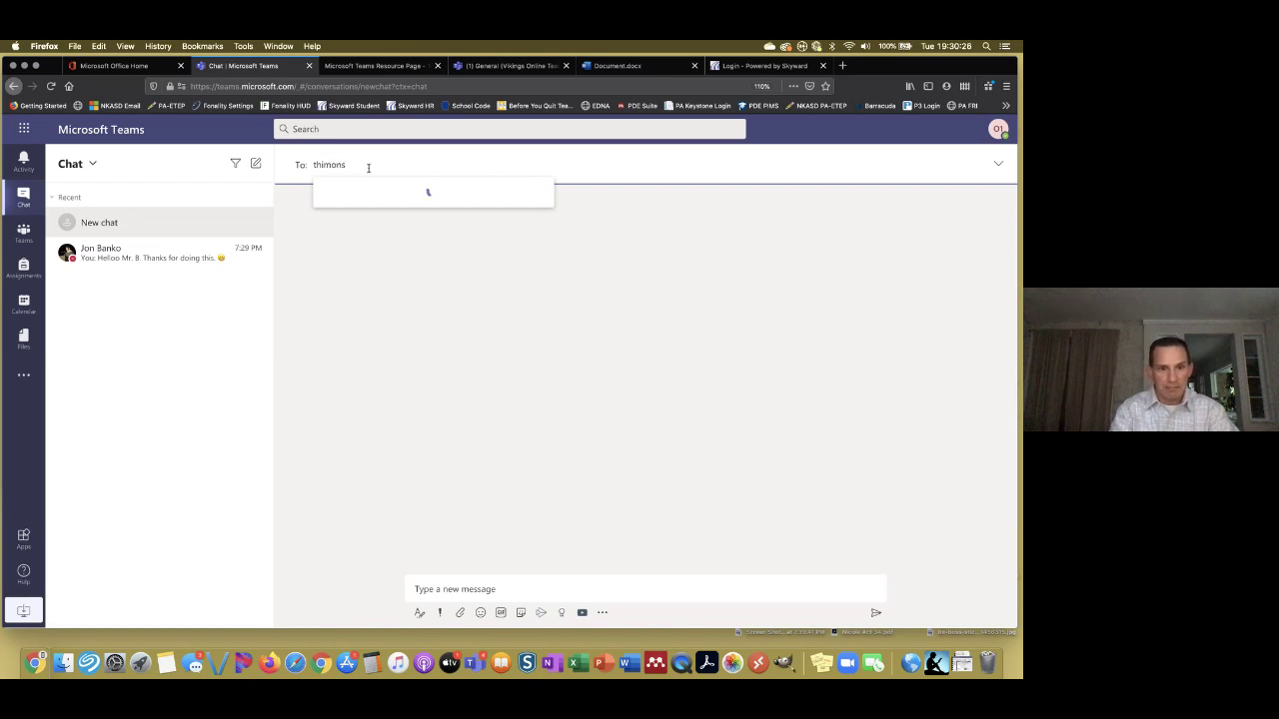
key("Return")
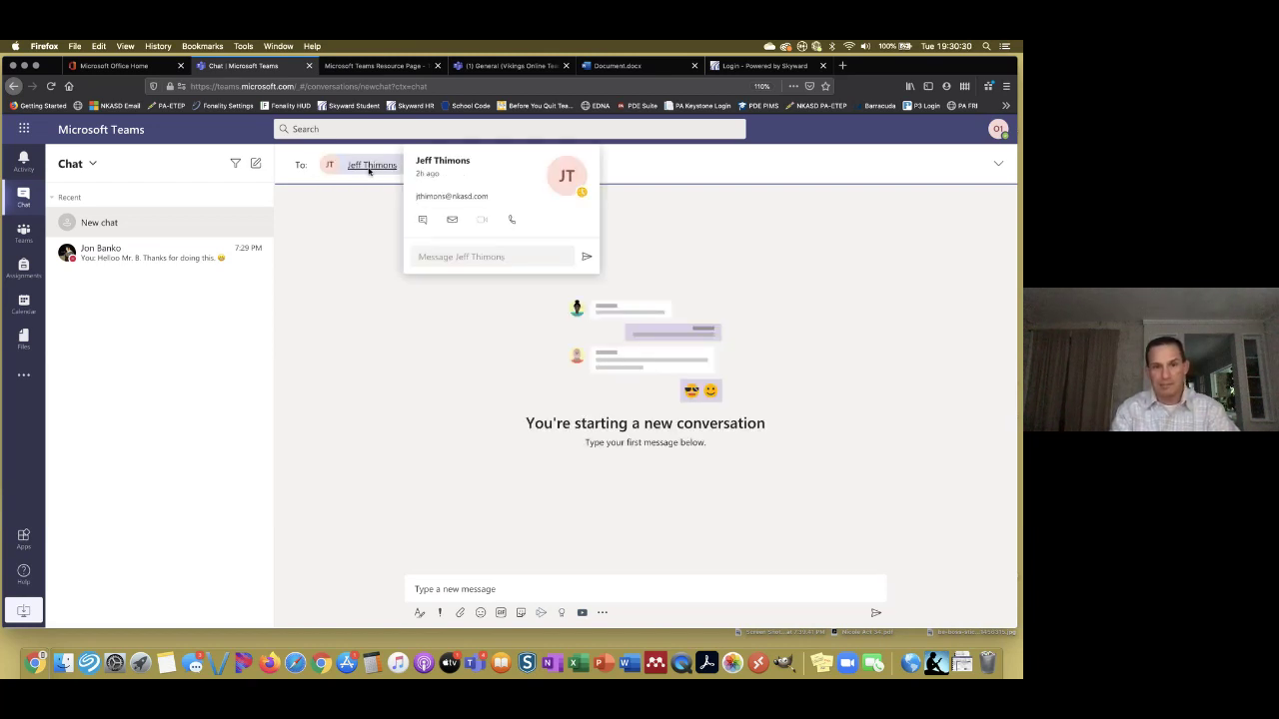
type("bi")
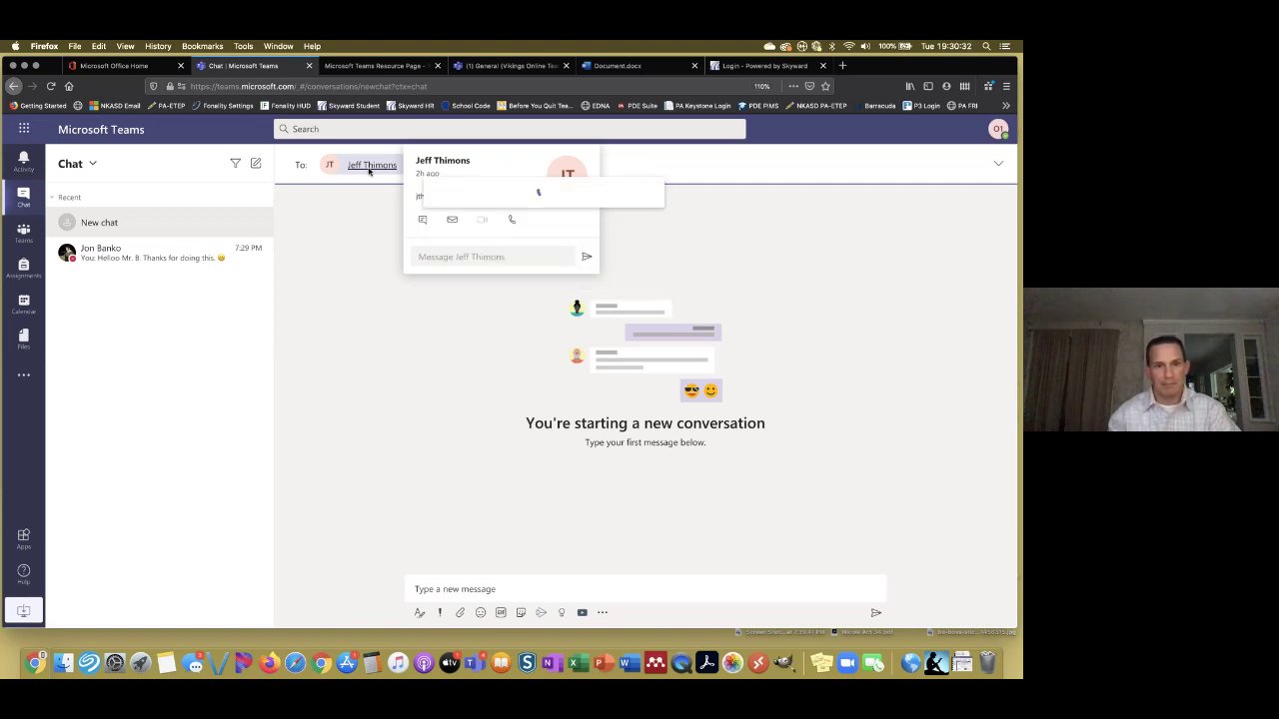
type("ta")
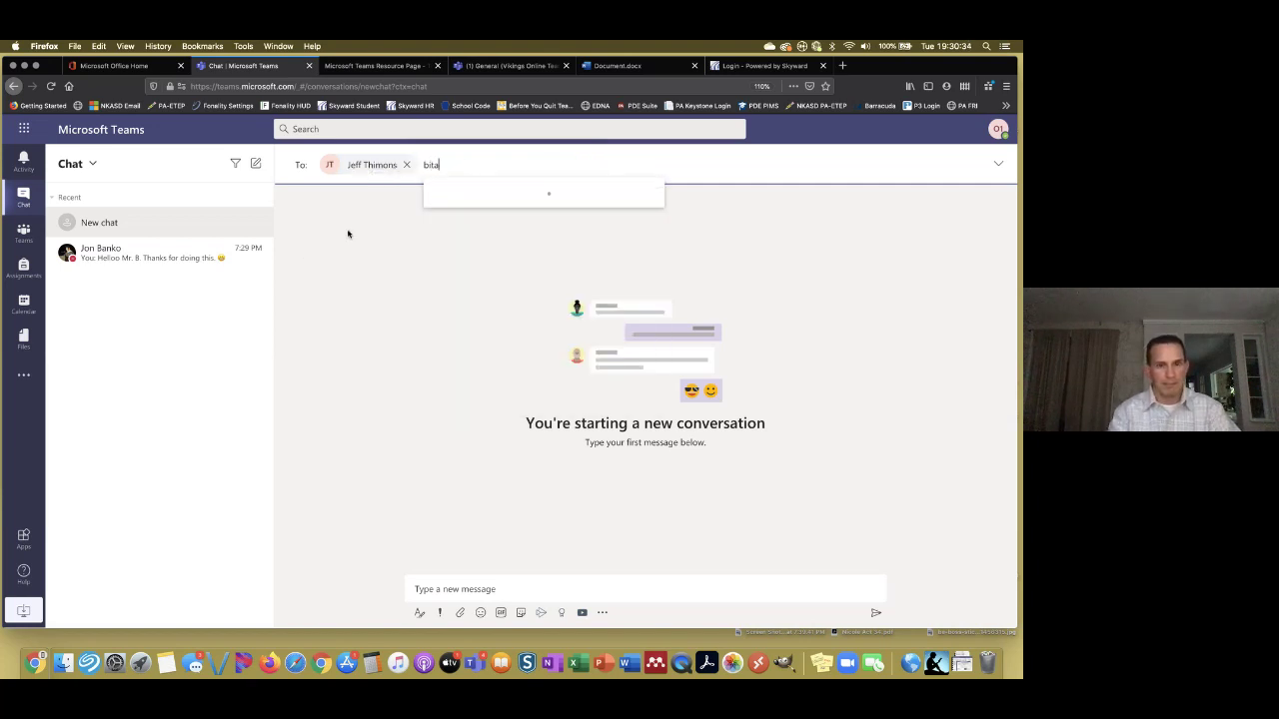
type("r")
key("Return")
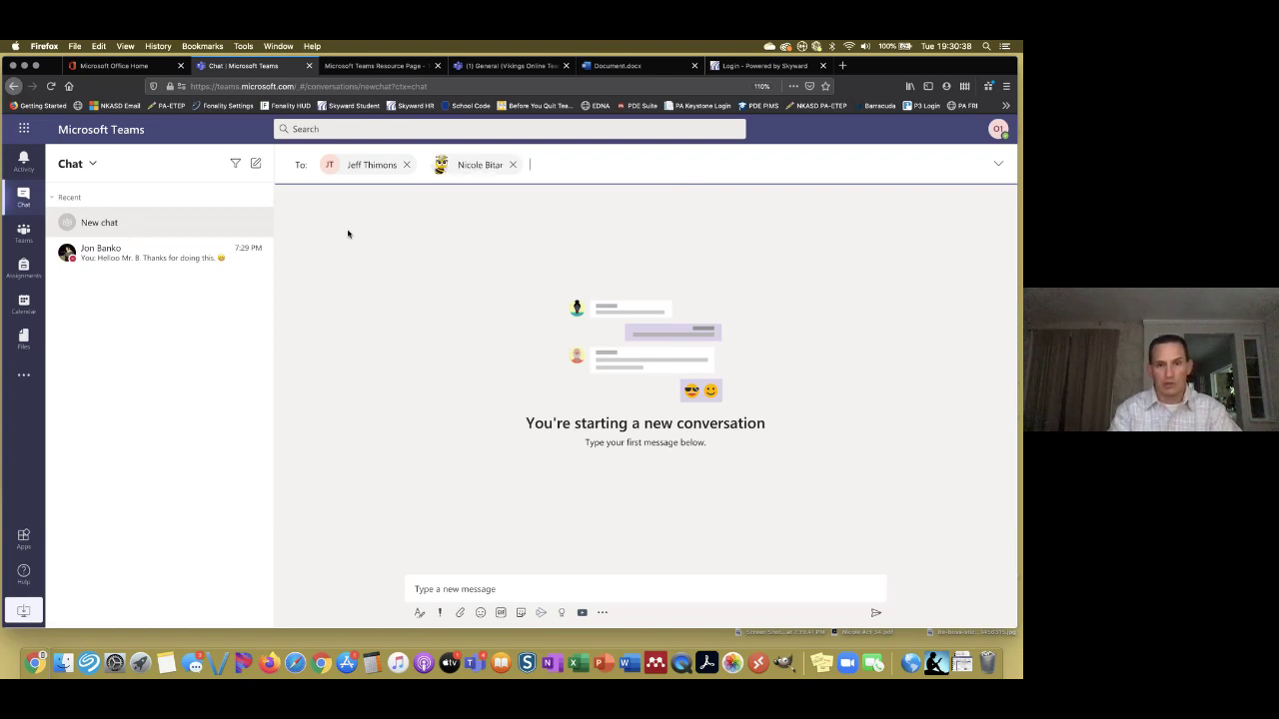
type("jonn")
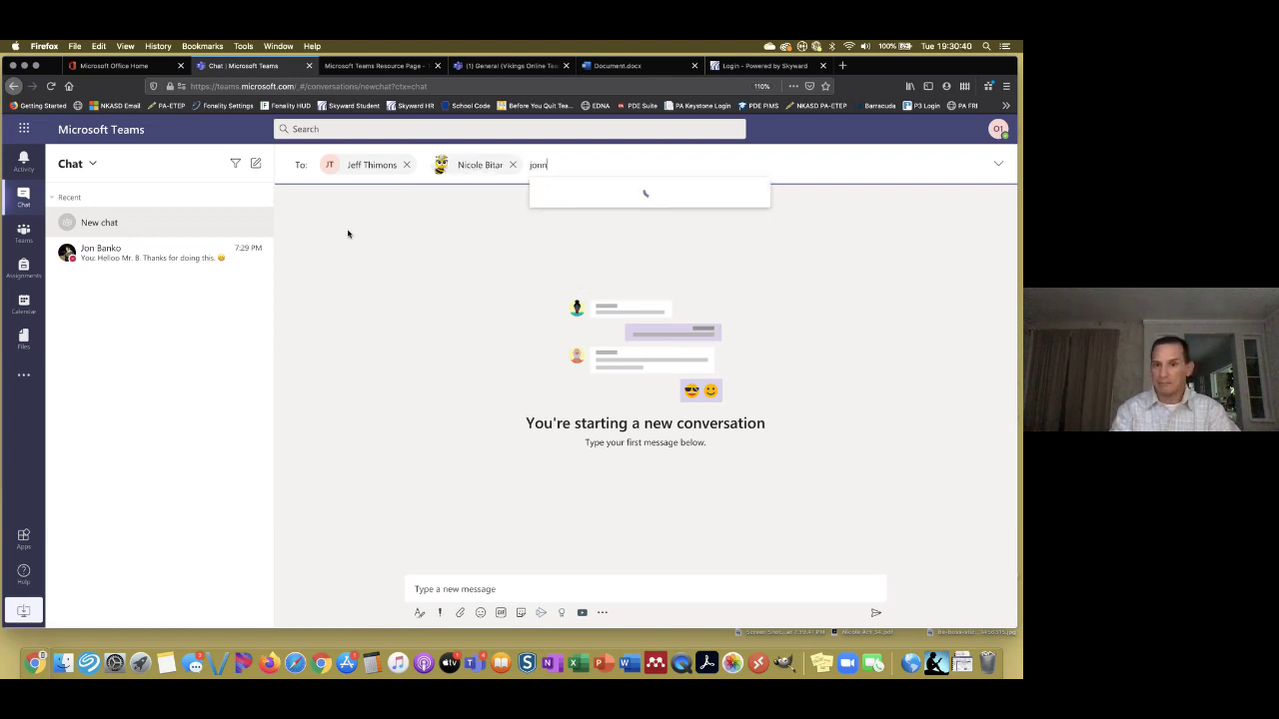
type("a")
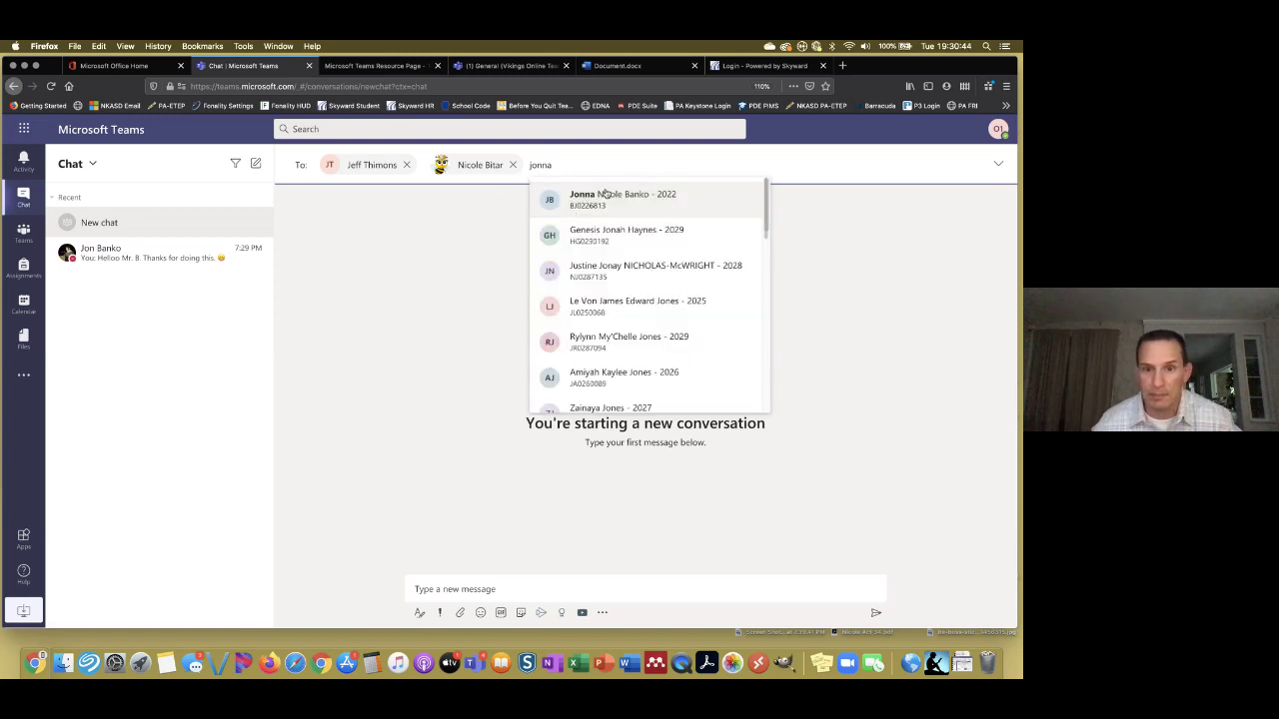
left_click(539, 205)
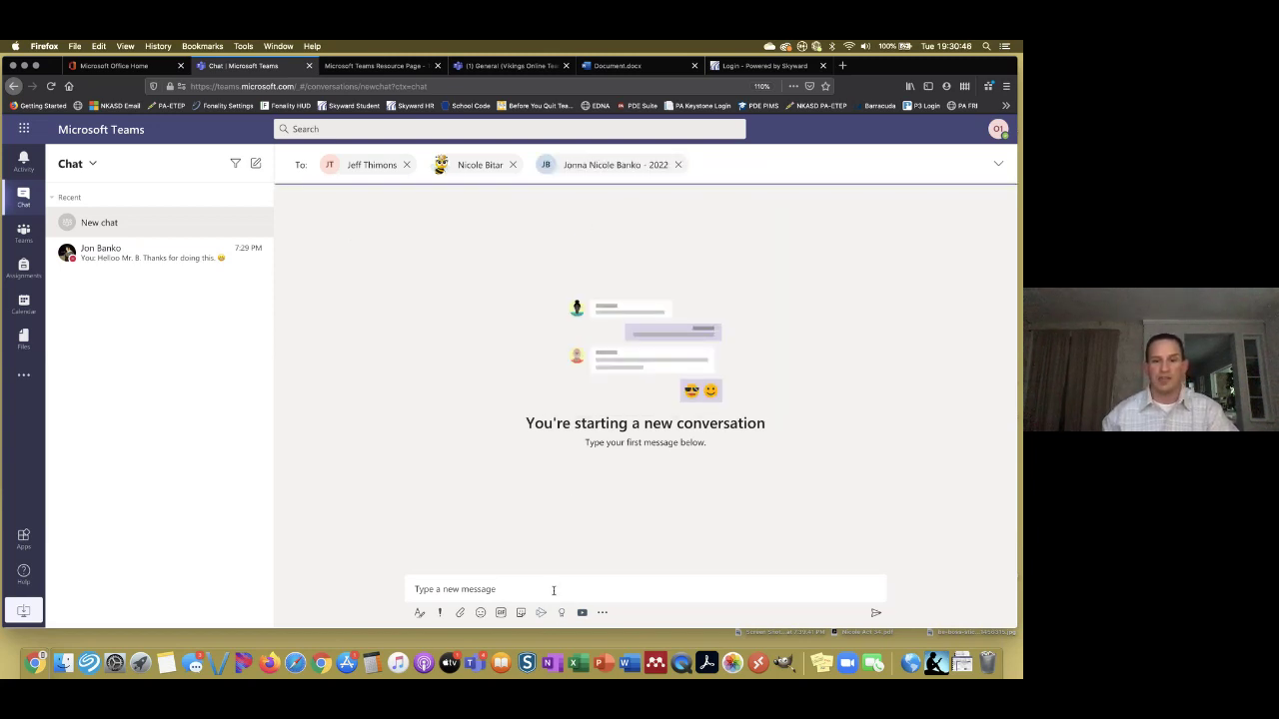
left_click(552, 589)
Post 'Hello this is a test message from my live event' in the three-person group chat
type("Hello this is a tes")
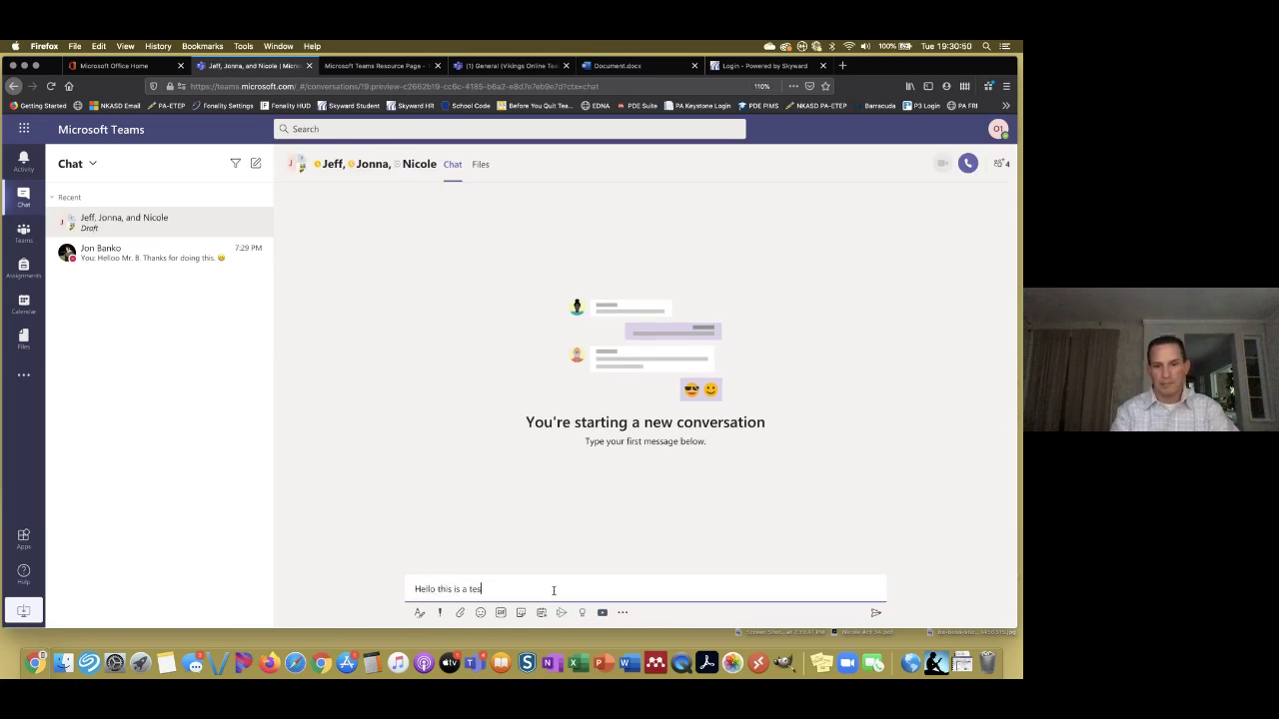
type("t message fr")
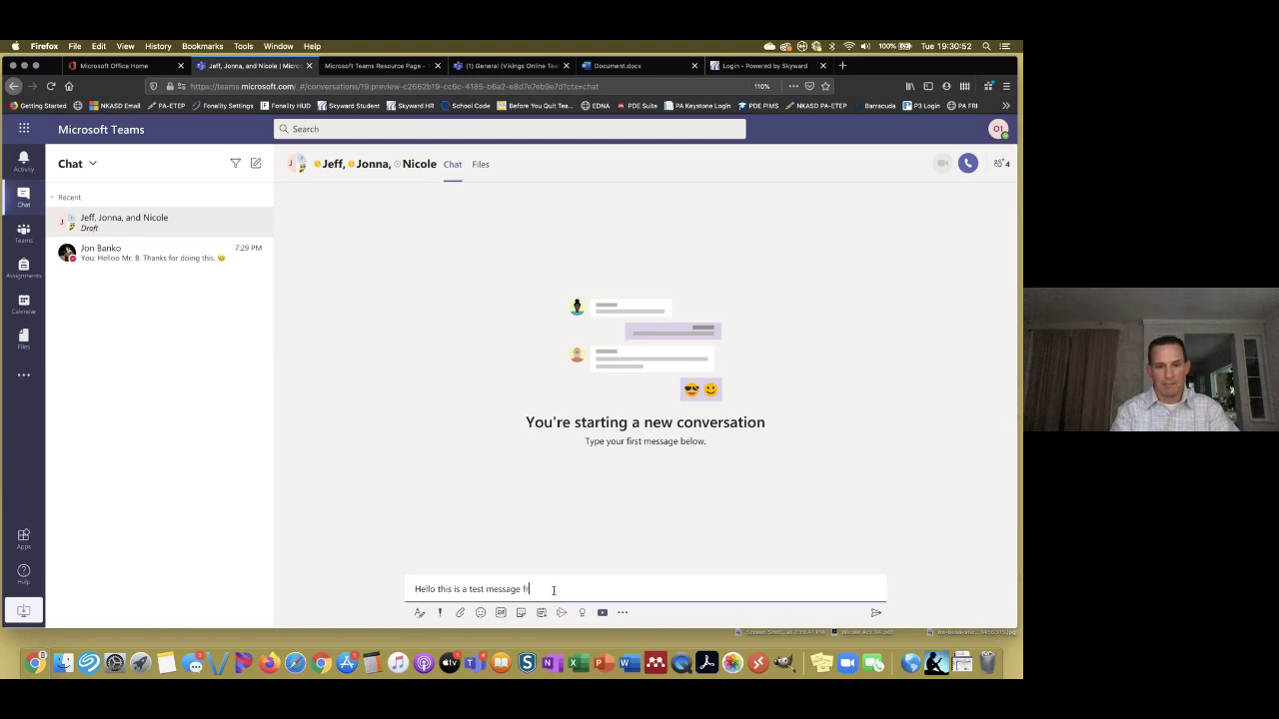
type("om my live e")
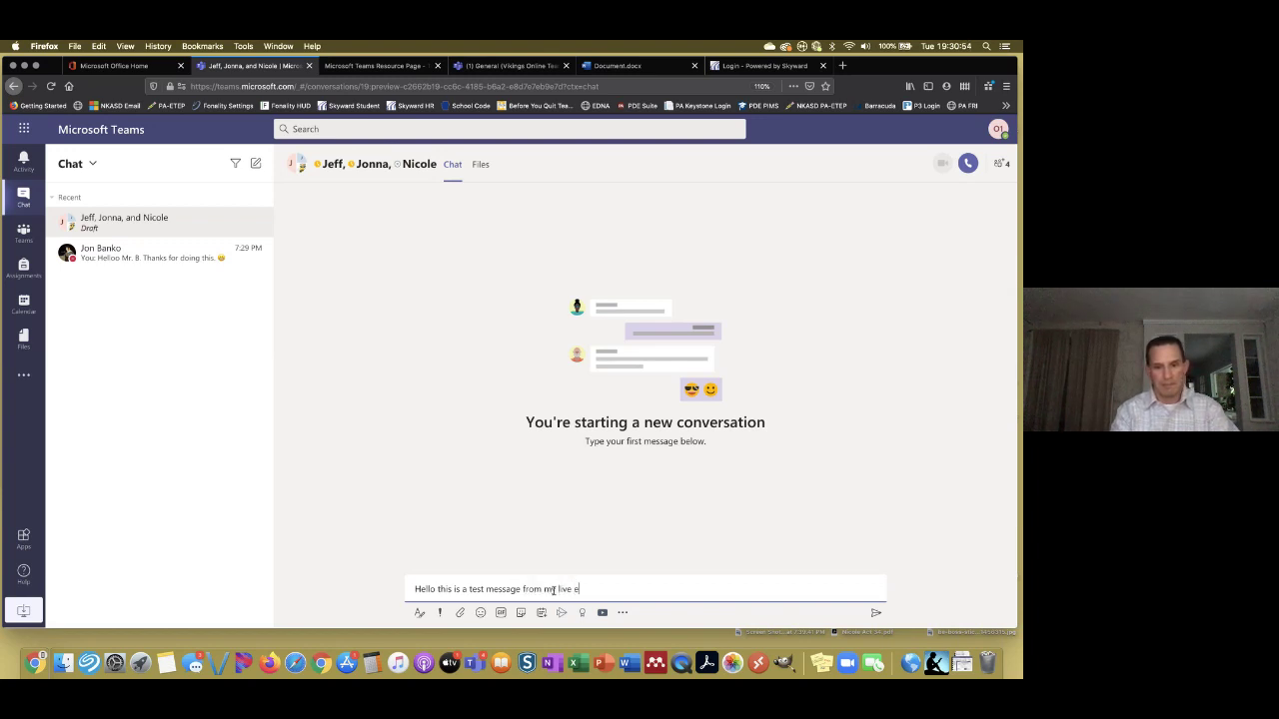
type("vent.")
key("Return")
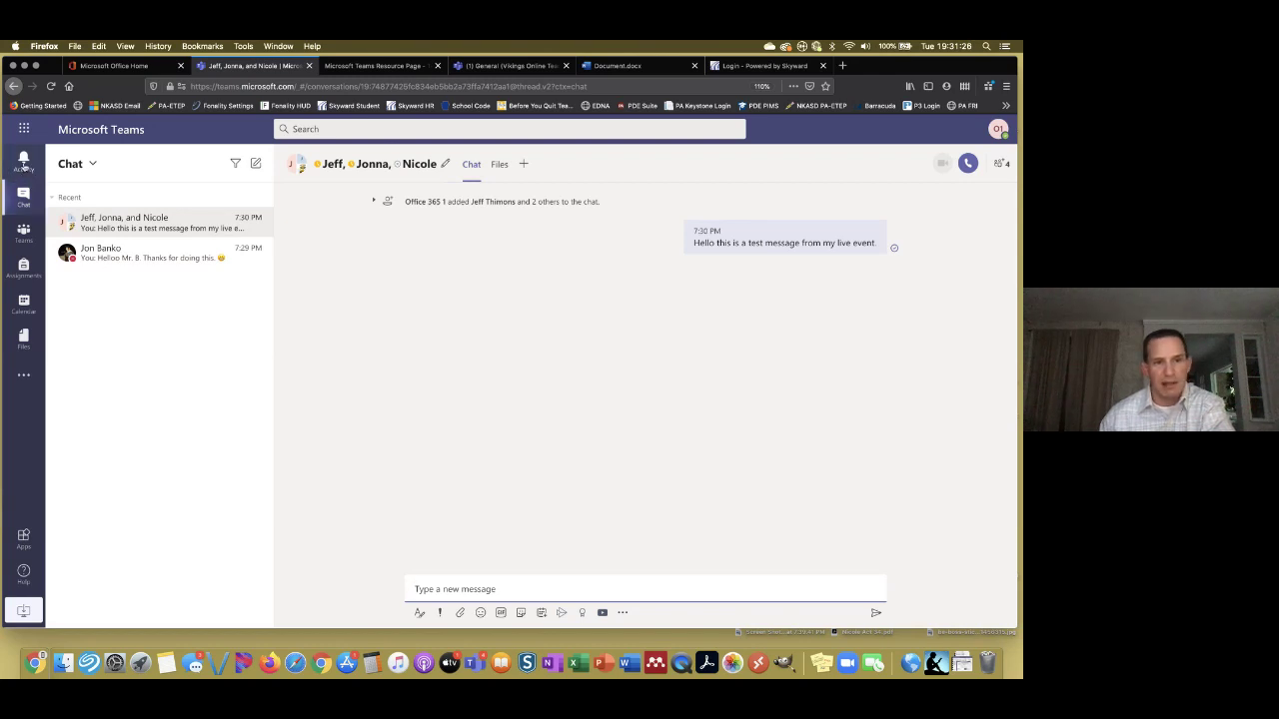
left_click(24, 160)
Open the Homework #1 assignment post from Activity and open and close the feed's filter-type menu
left_click(118, 214)
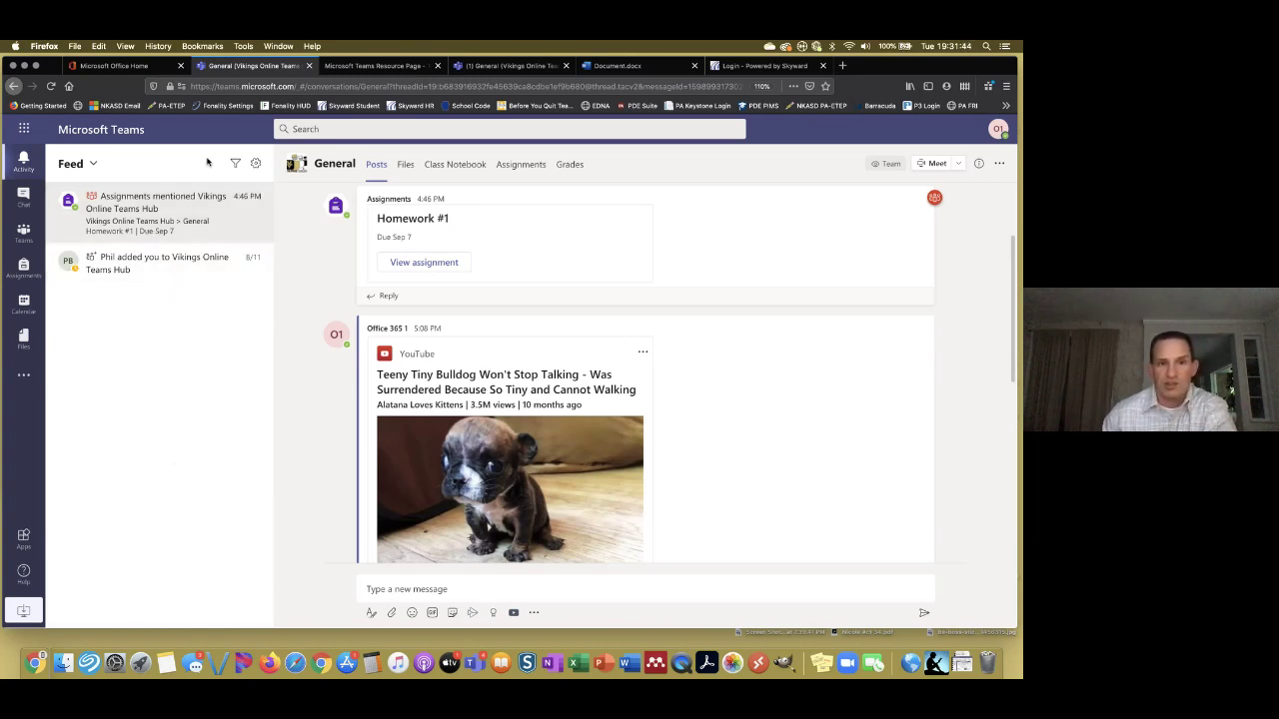
left_click(236, 166)
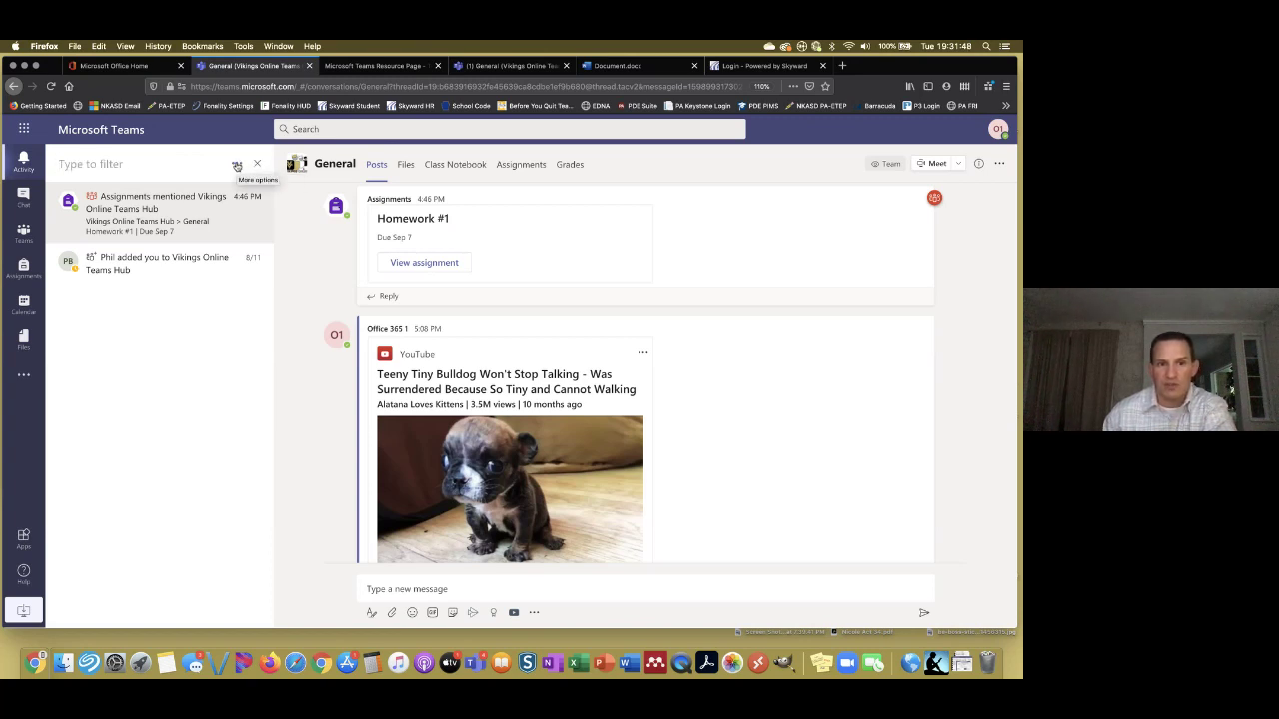
left_click(237, 166)
left_click(213, 165)
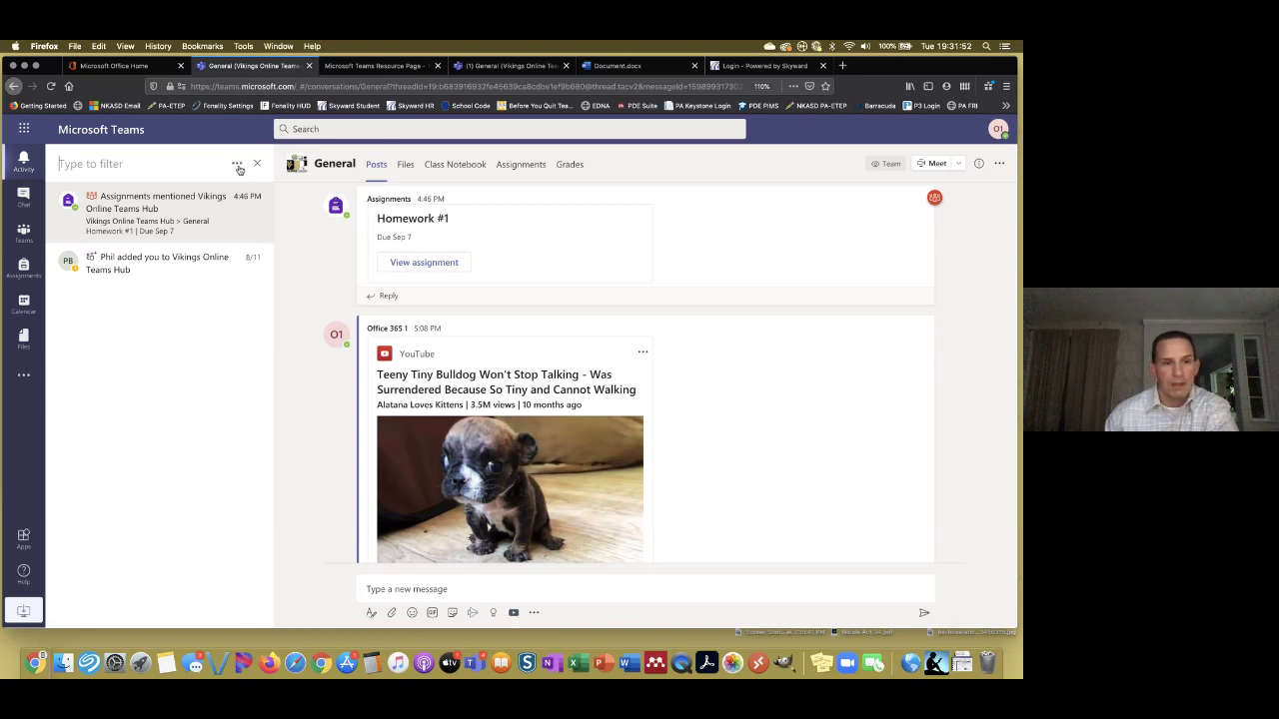
left_click(238, 166)
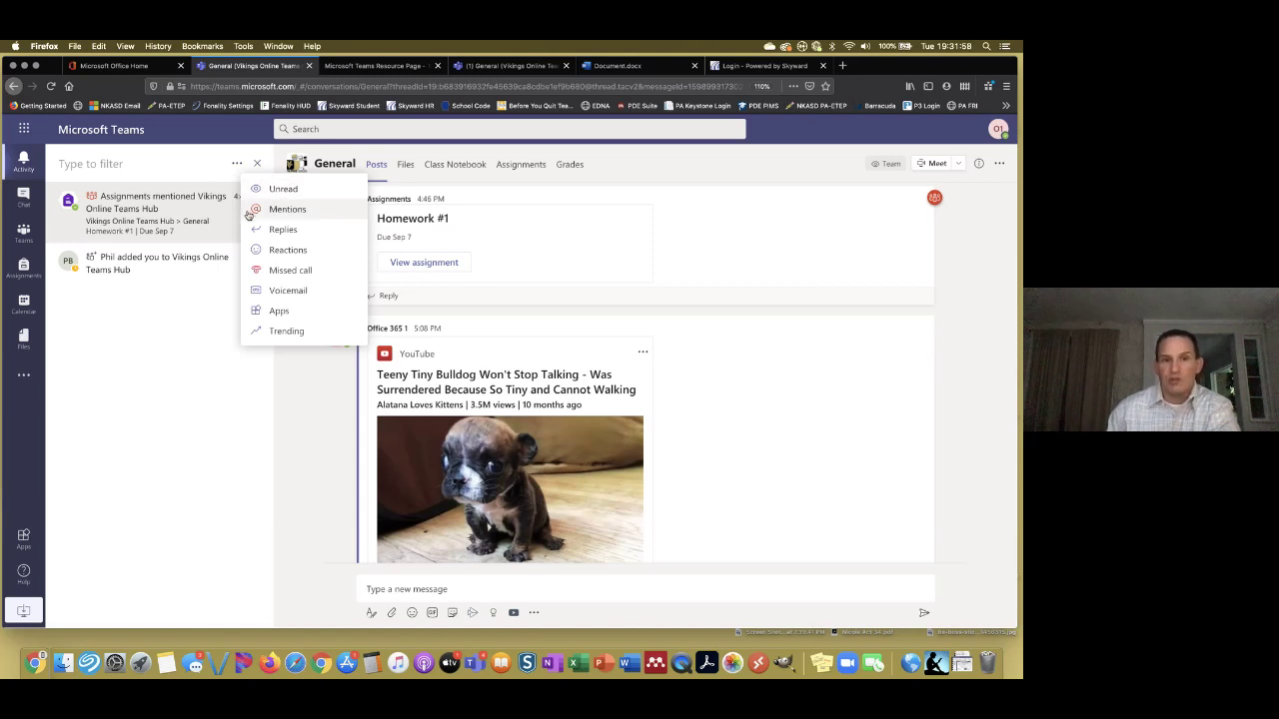
left_click(206, 340)
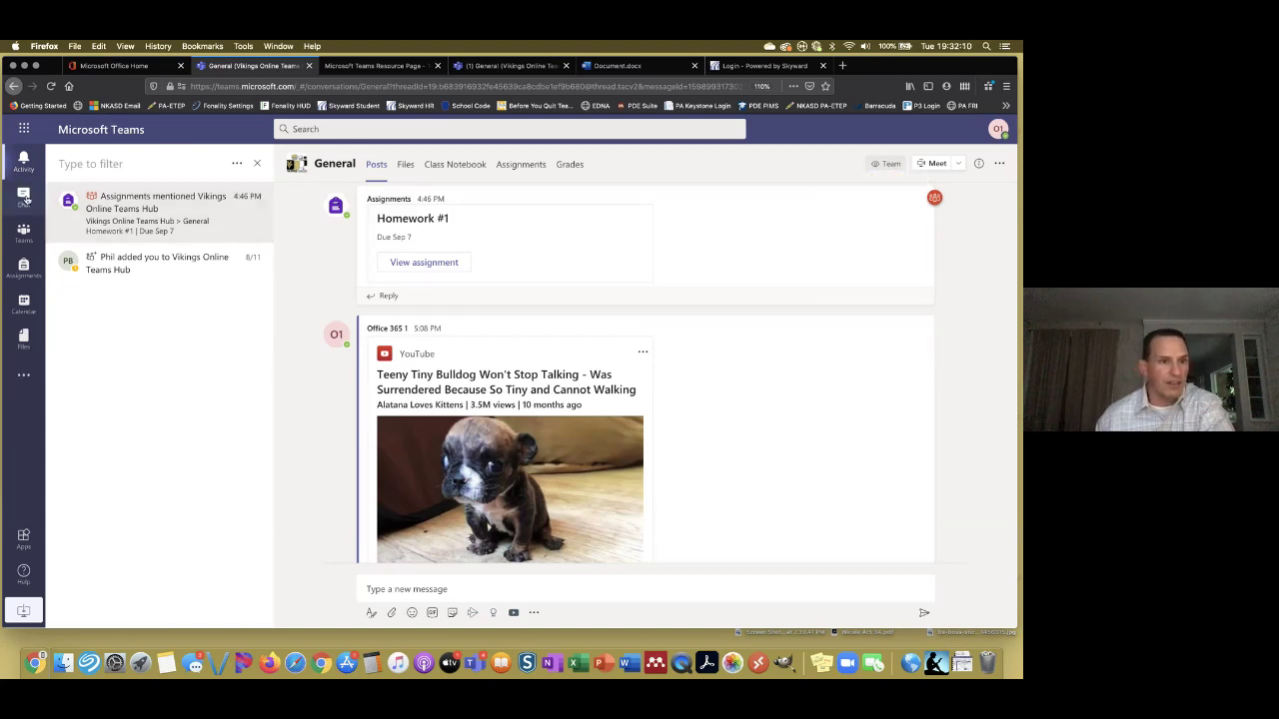
left_click(24, 197)
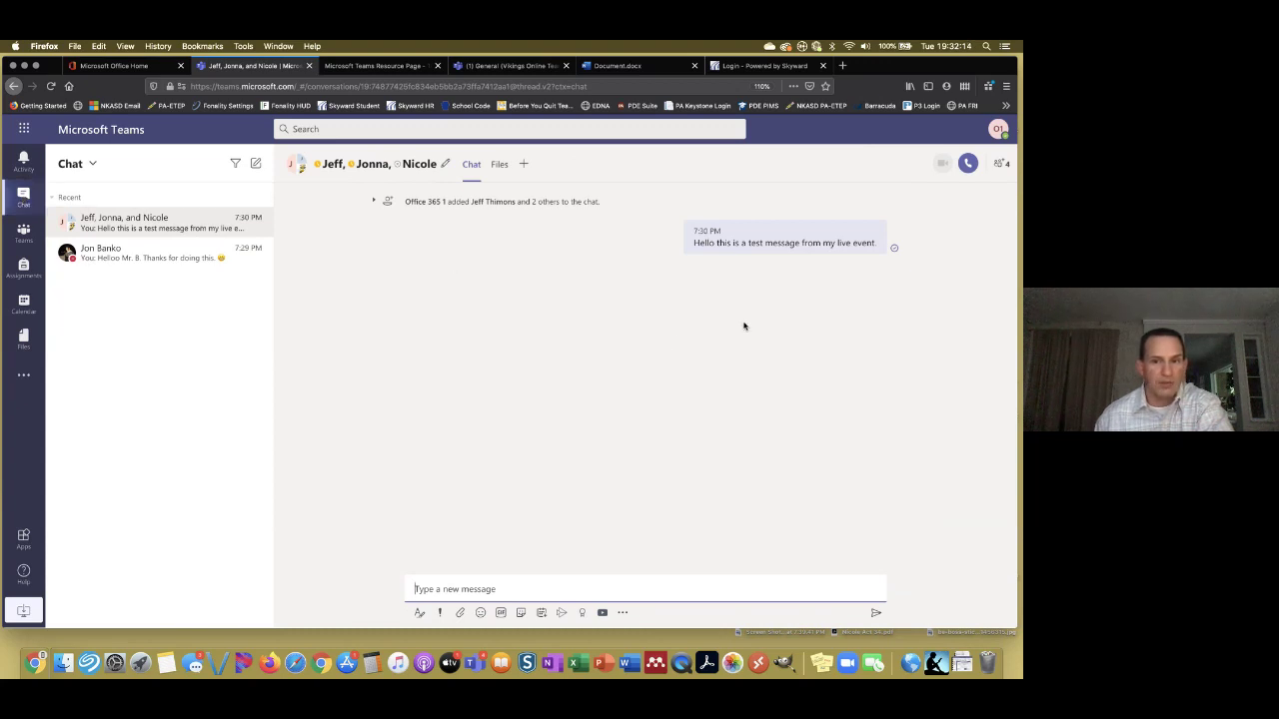
Add a thumbs-up reaction to the teacher's greeting message in his one-on-one chat
mouse_move(734, 231)
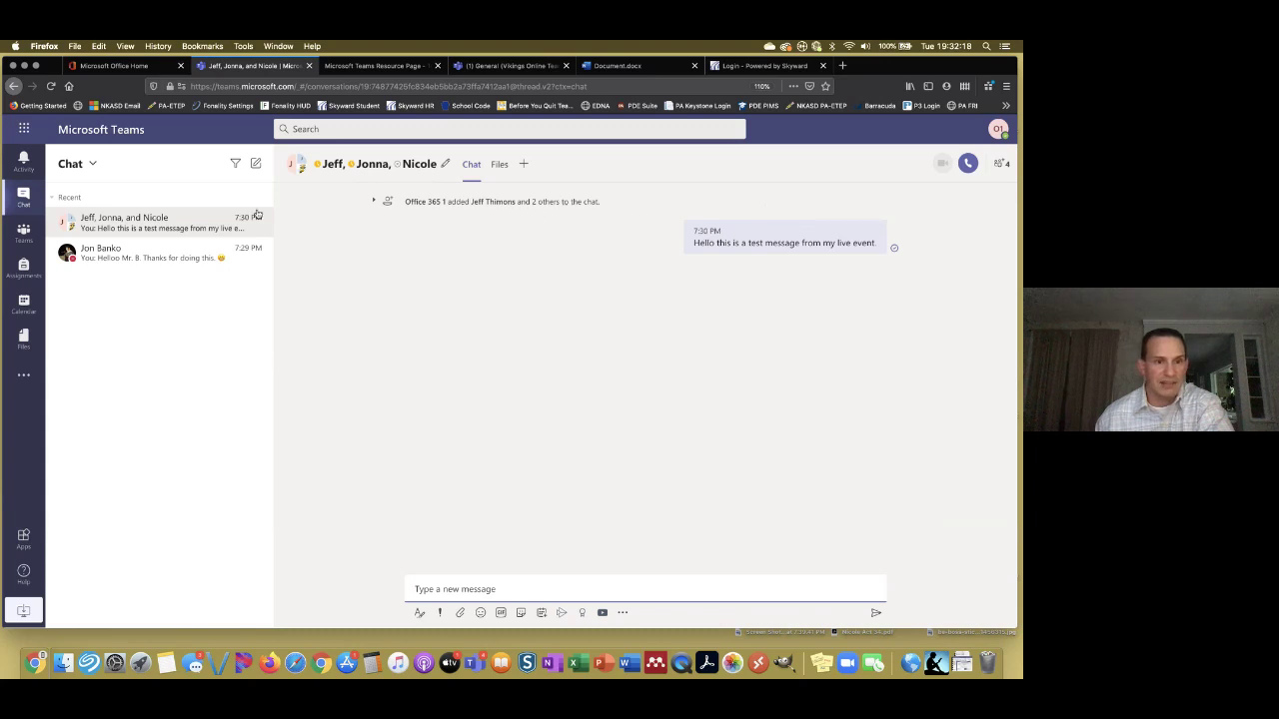
left_click(146, 250)
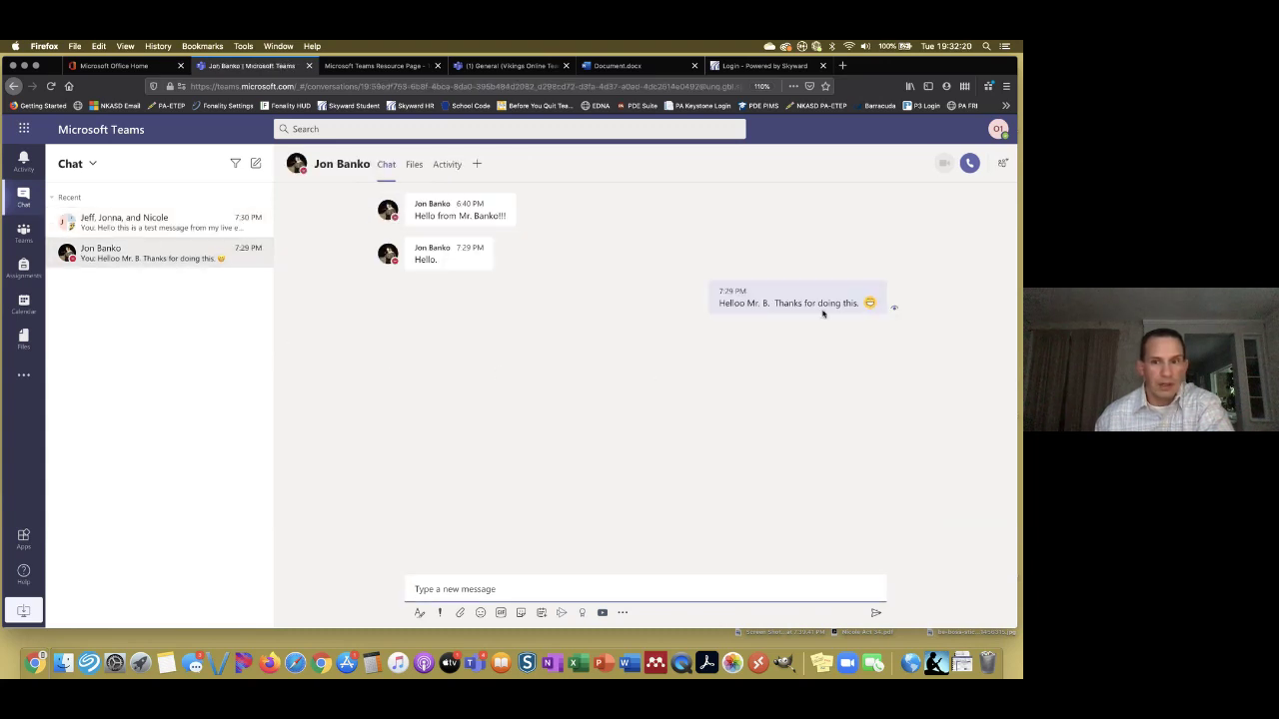
mouse_move(471, 215)
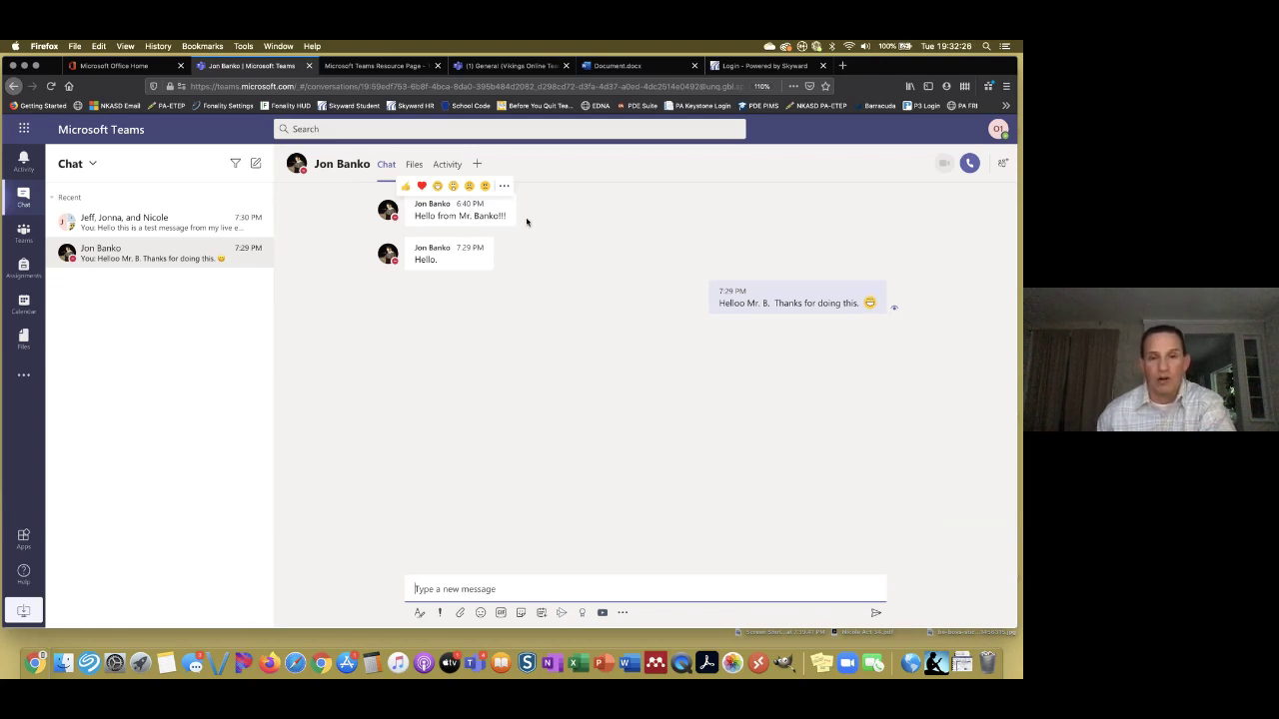
left_click(407, 189)
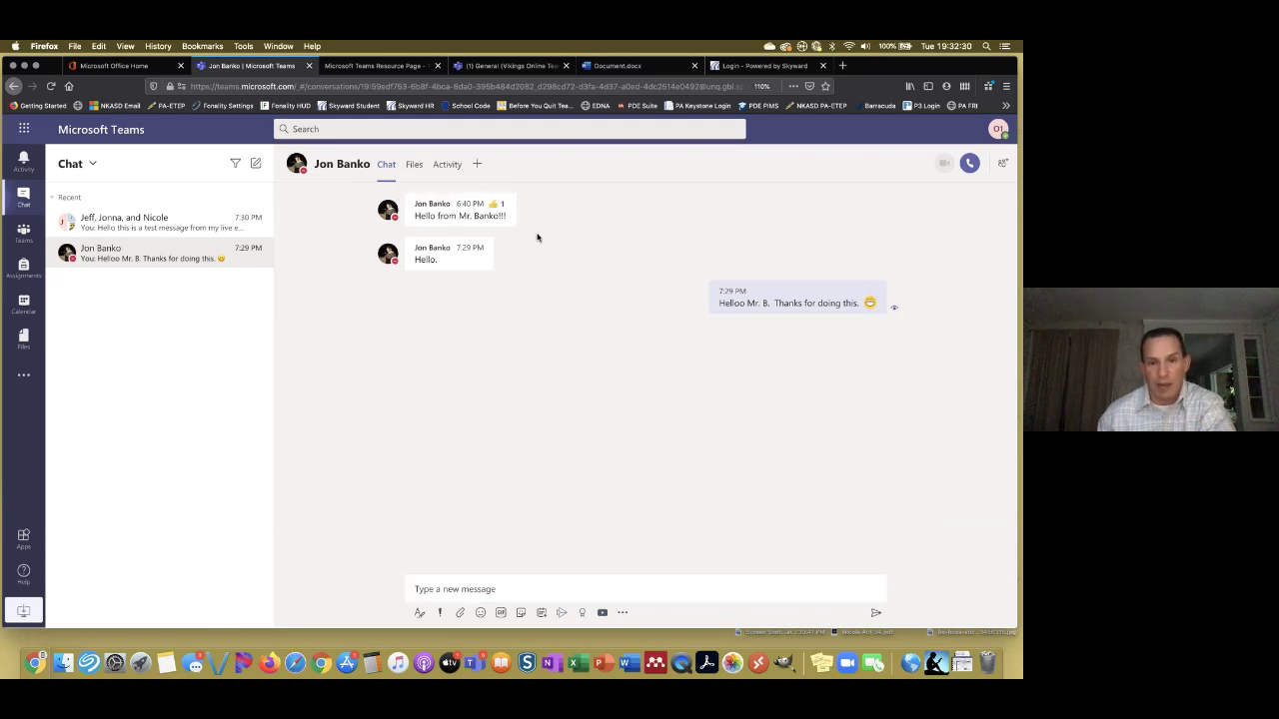
mouse_move(501, 215)
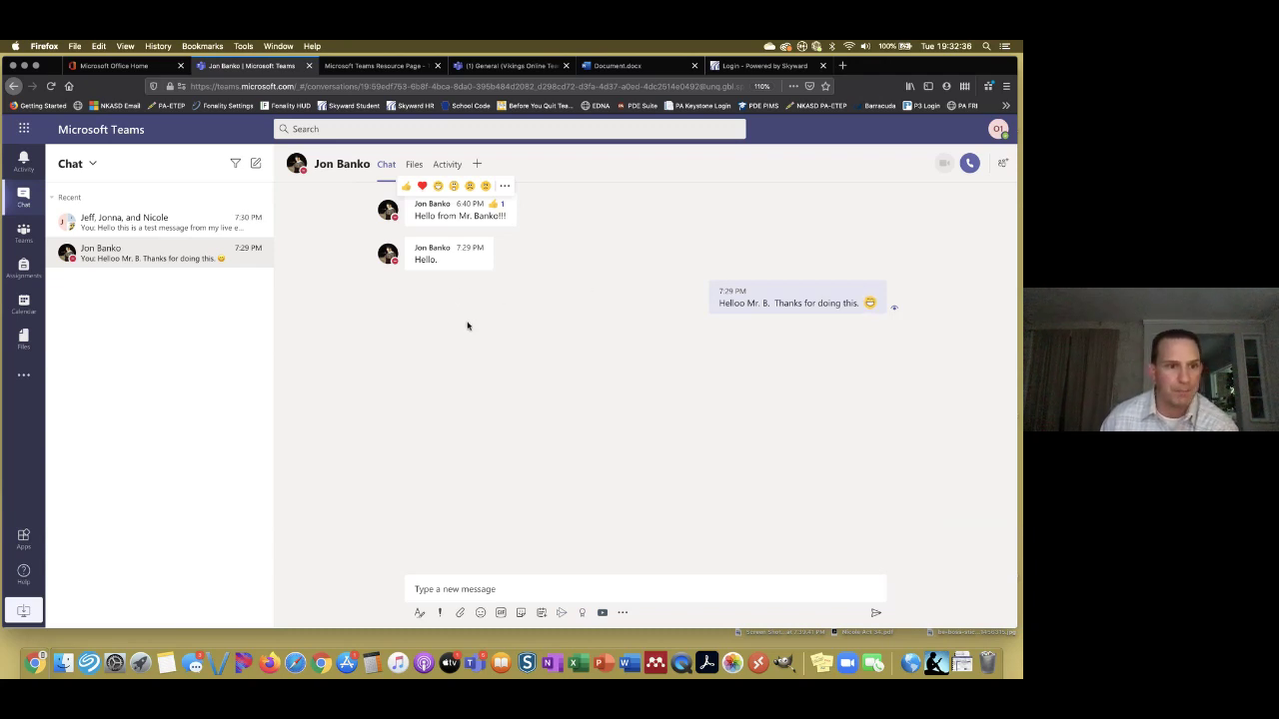
left_click(25, 272)
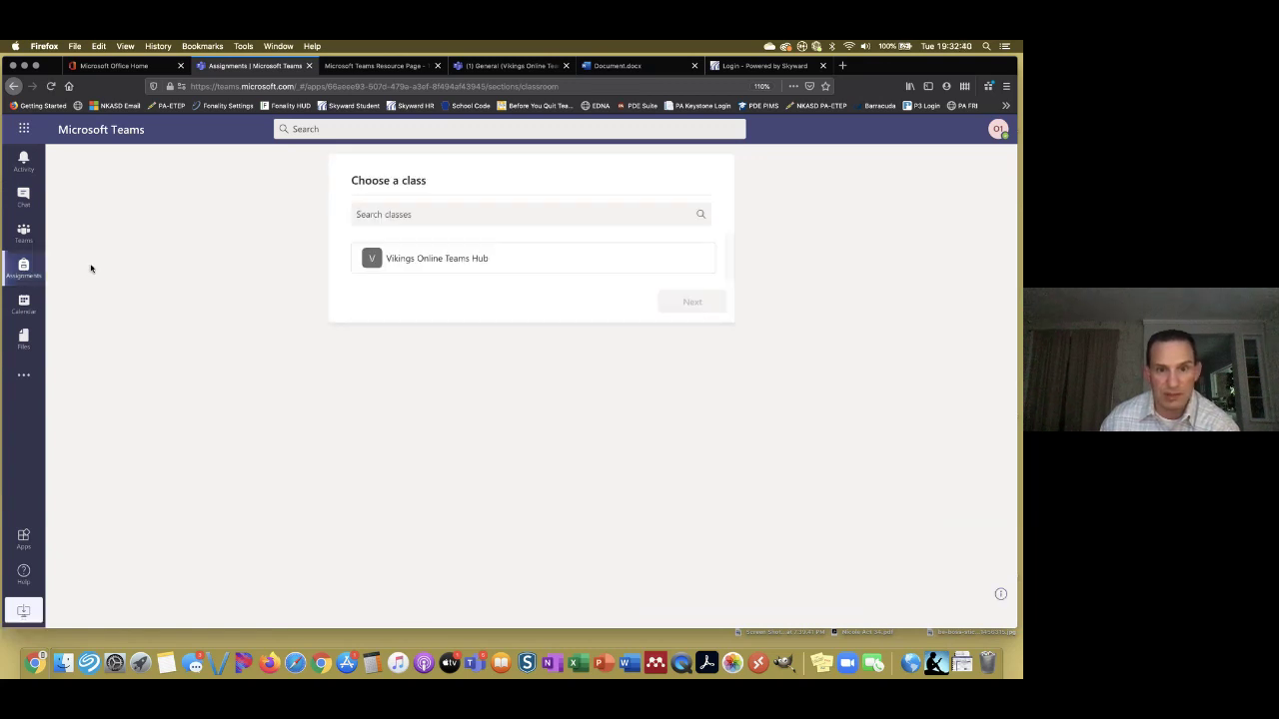
Select the Vikings Online Teams Hub class to see its assignments, none listed, then view Calendar
left_click(408, 261)
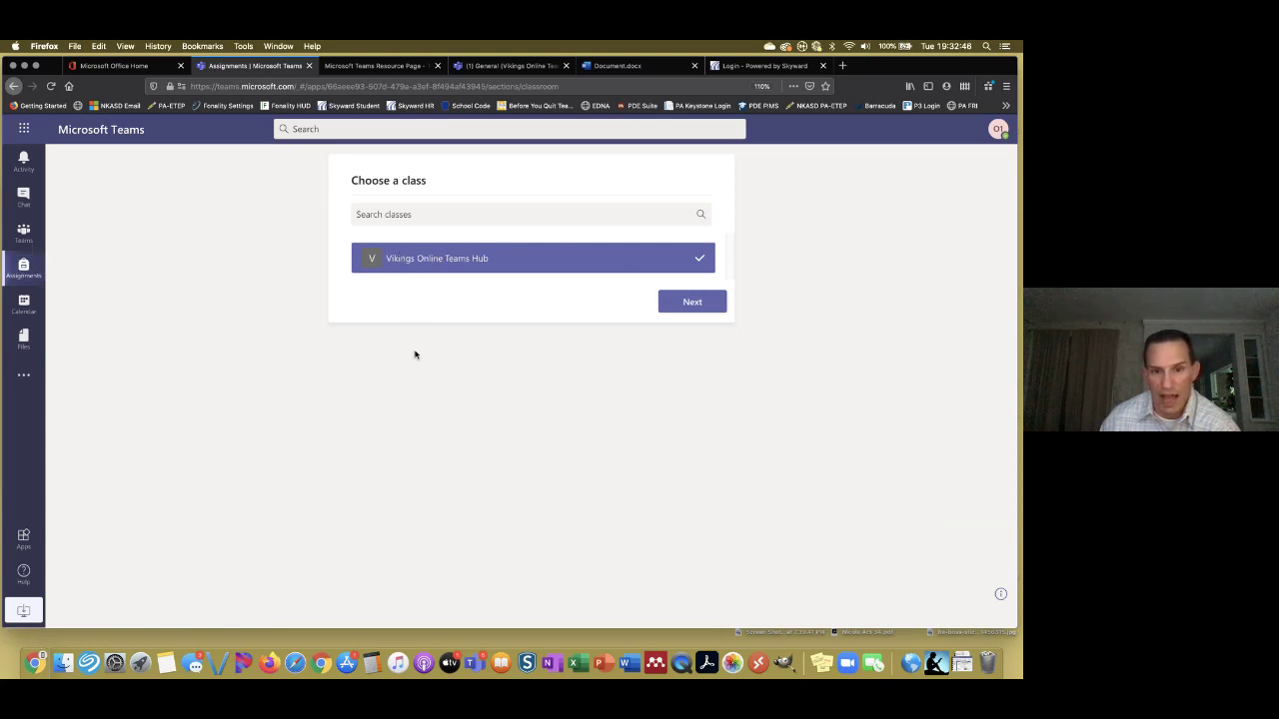
left_click(681, 301)
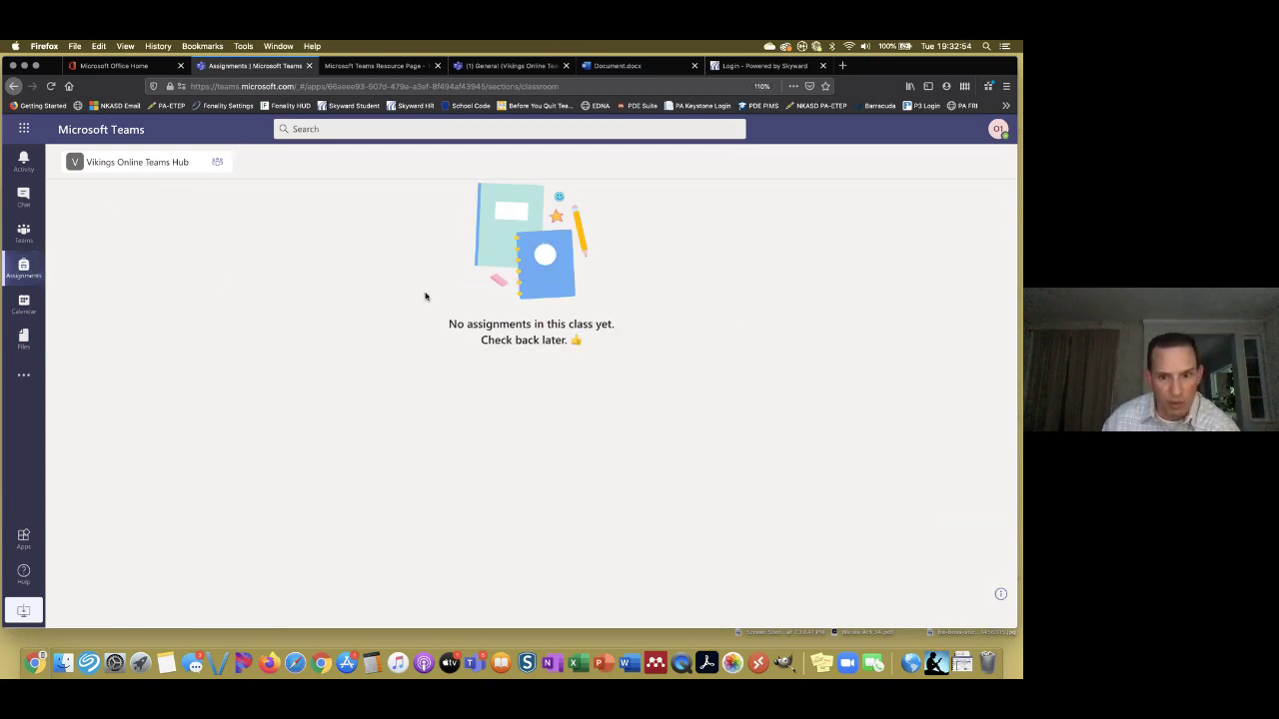
left_click(23, 302)
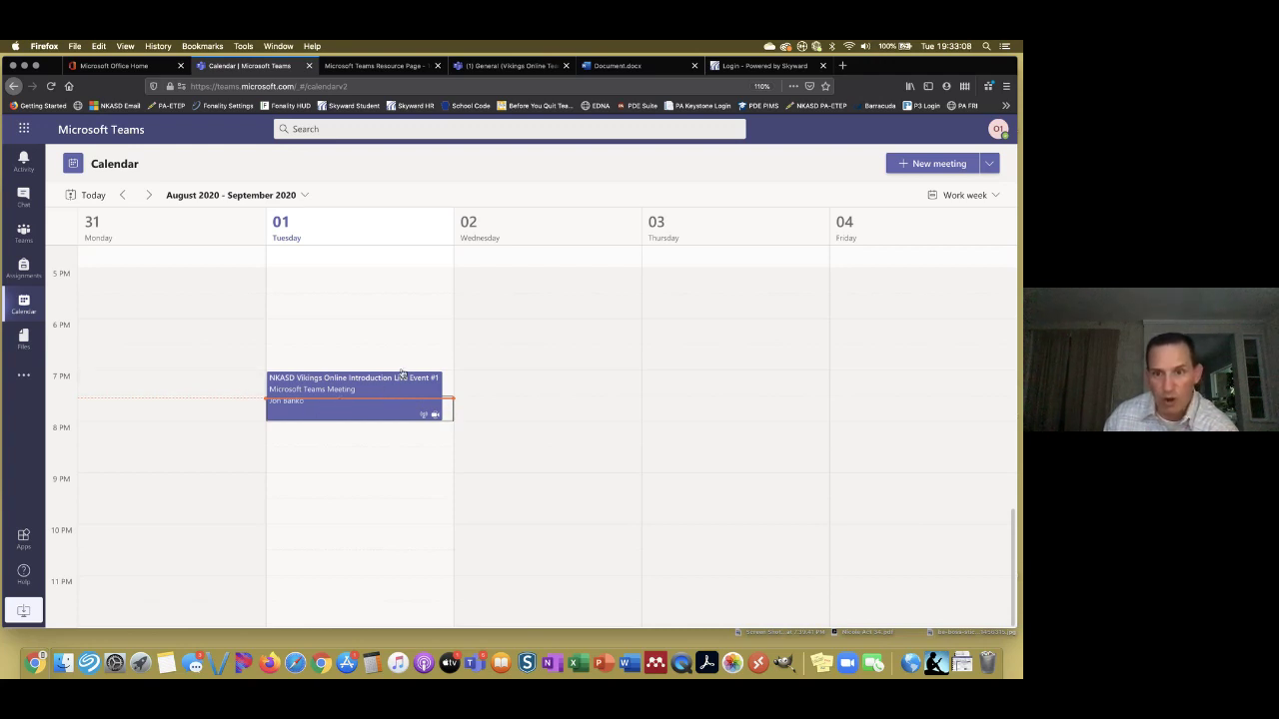
Scroll the work-week calendar to review the evening events, then return to the teacher's chat
scroll(425, 356, "up", 2)
scroll(422, 353, "up", 2)
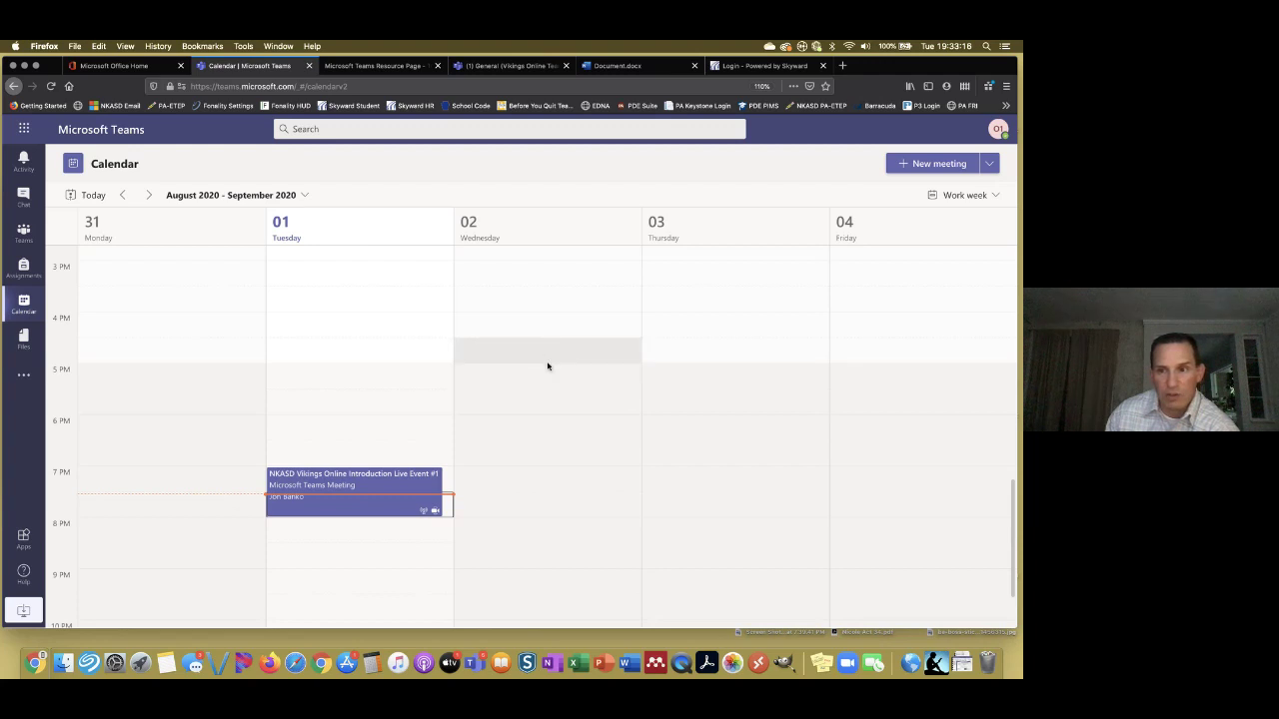
scroll(547, 367, "up", 1)
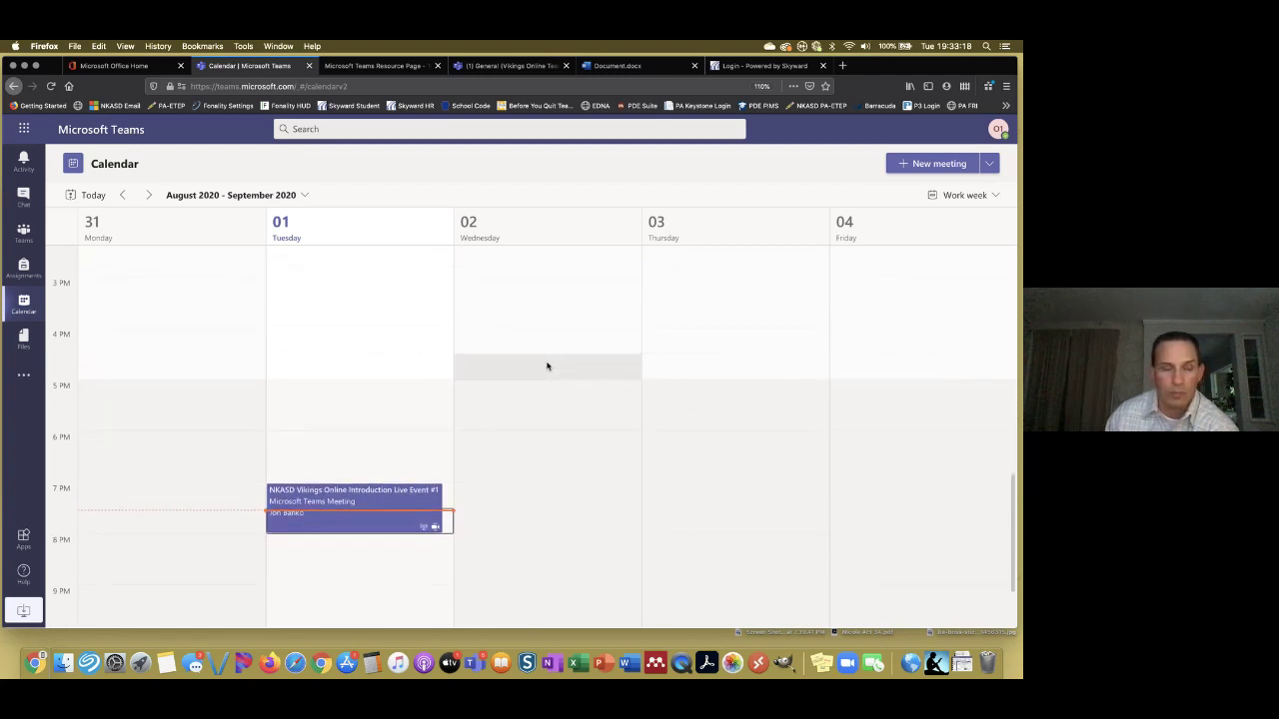
scroll(548, 366, "up", 3)
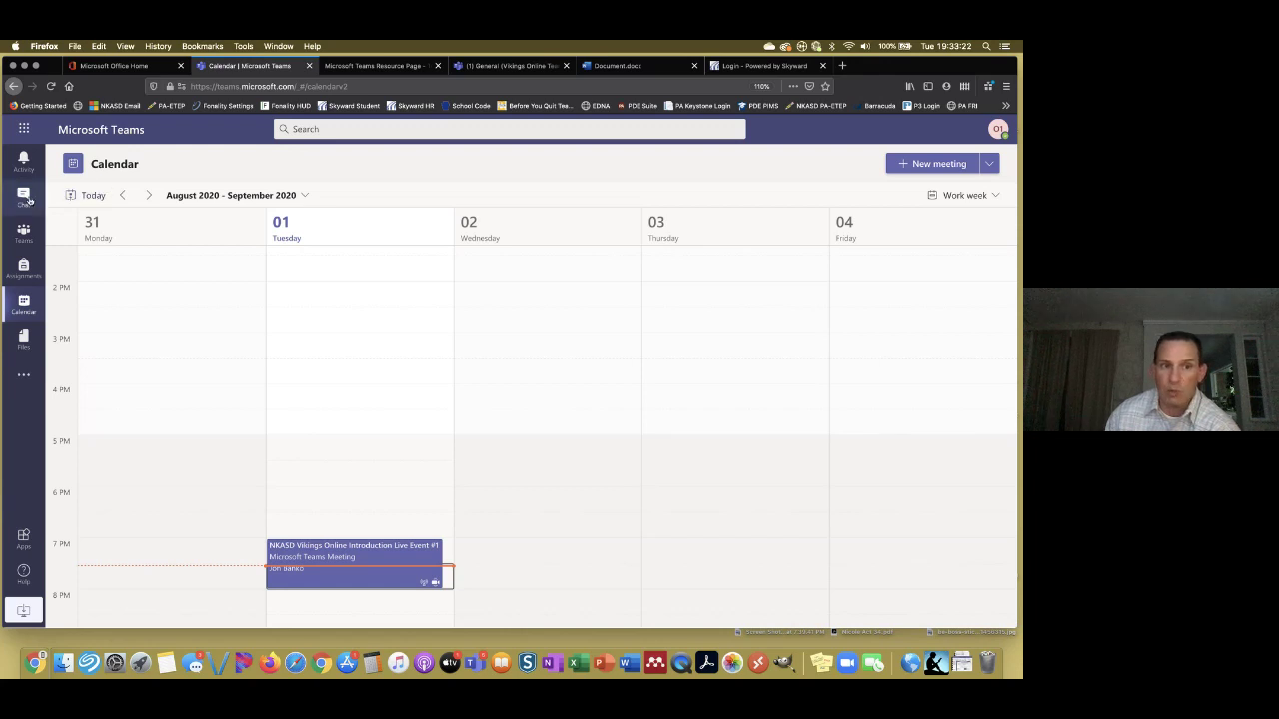
left_click(24, 196)
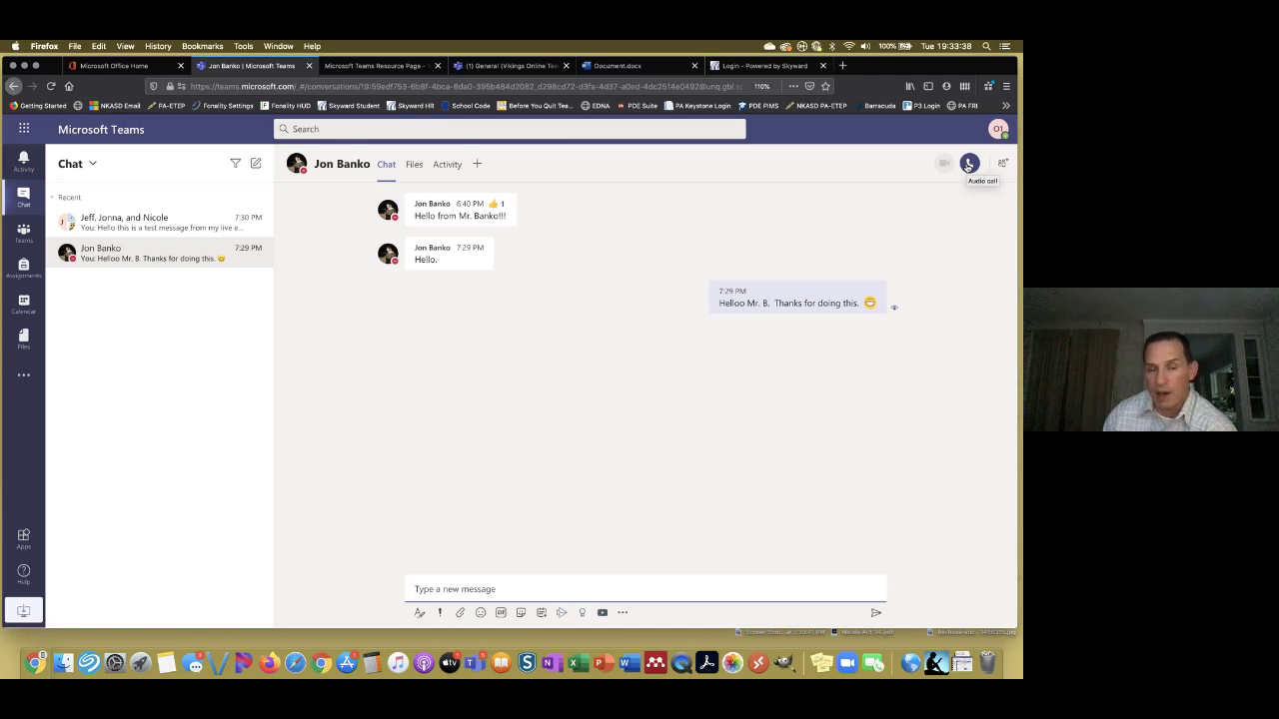
left_click(968, 165)
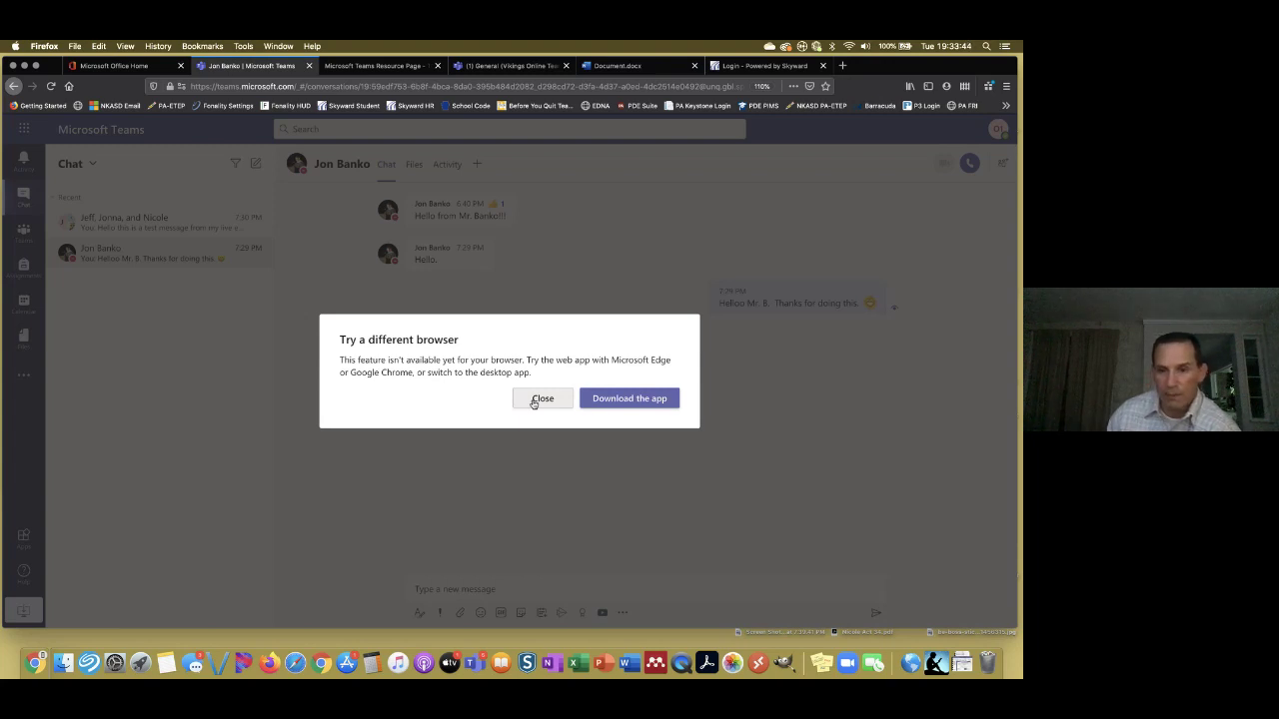
left_click(541, 398)
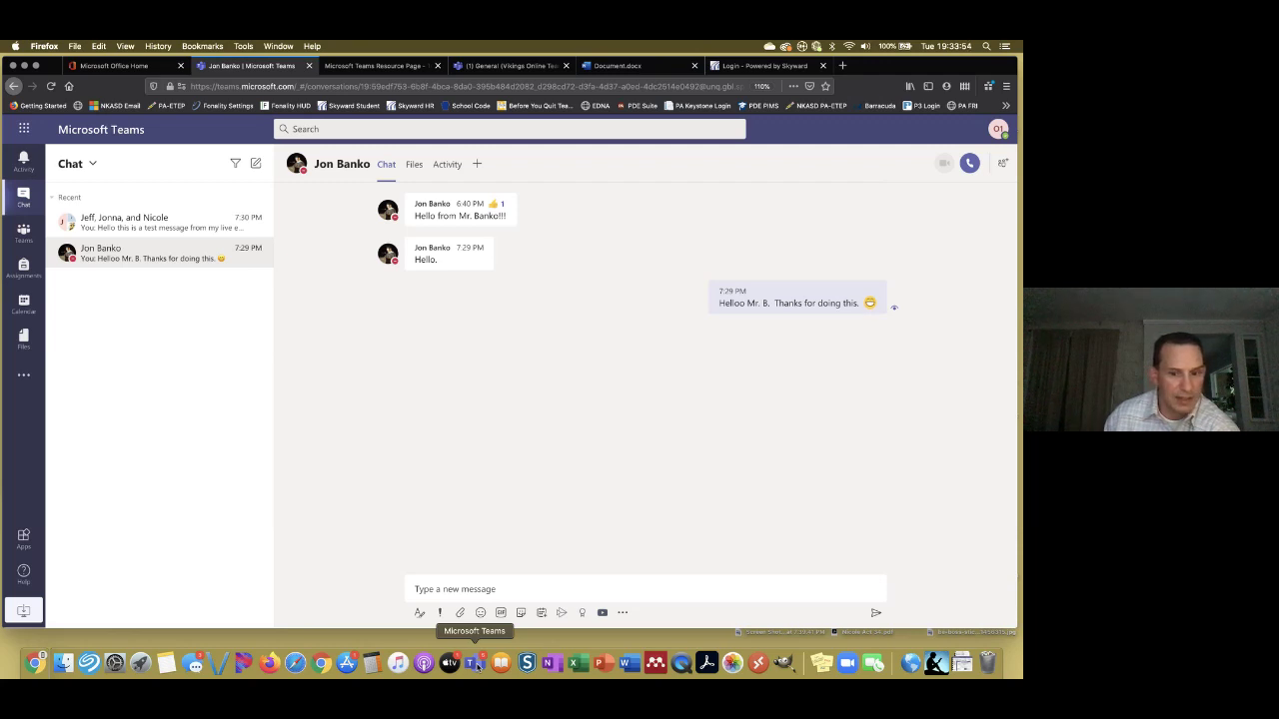
left_click(477, 664)
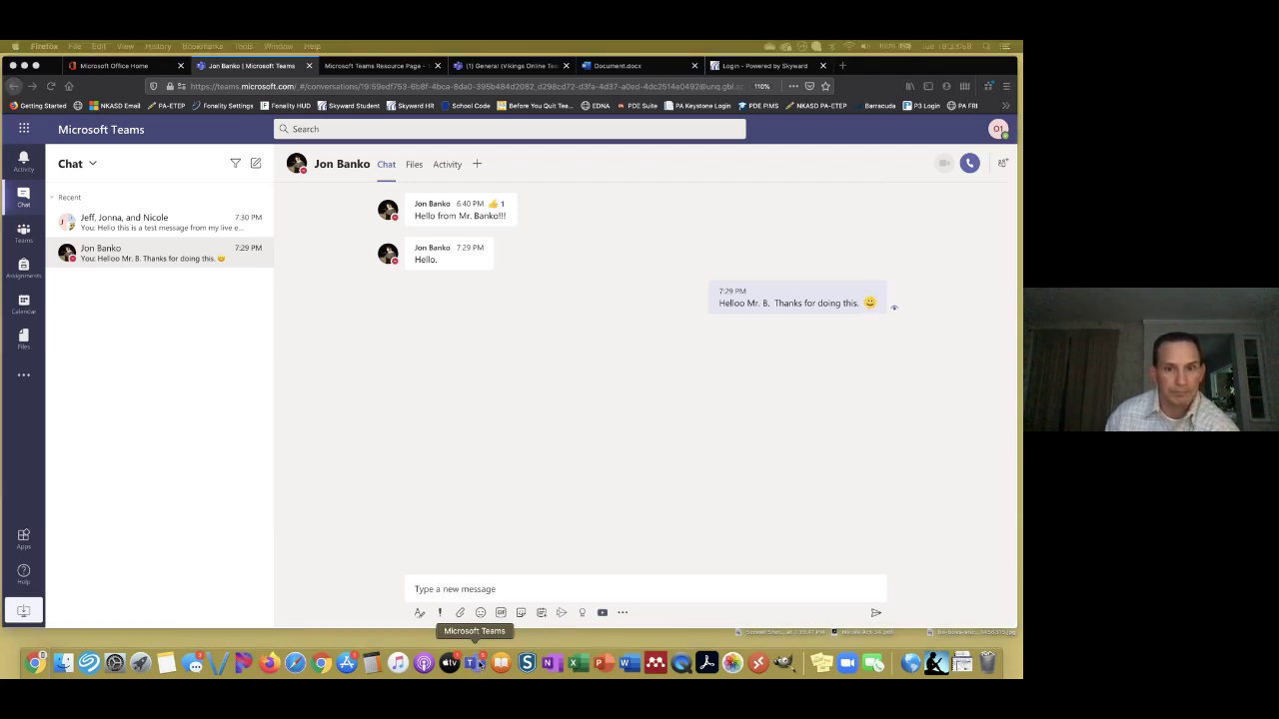
Use Mission Control to bring the Firefox Teams window back to full screen
left_click(962, 662)
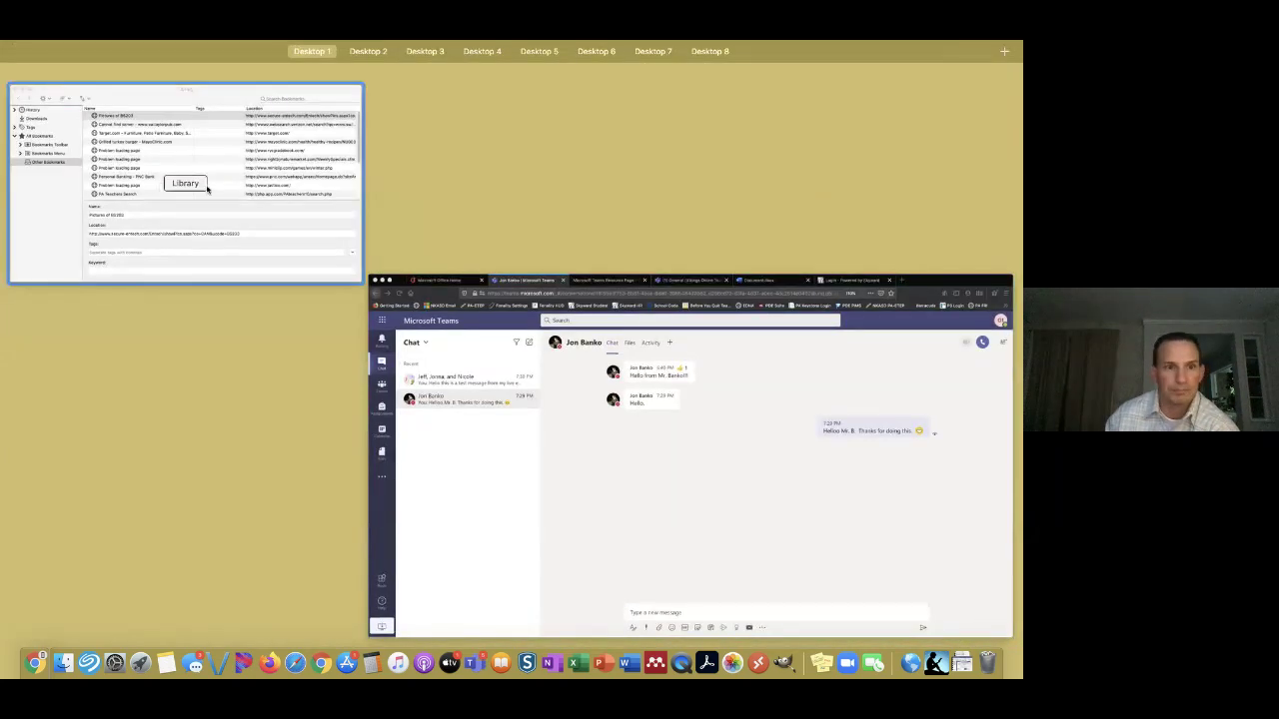
left_click(453, 409)
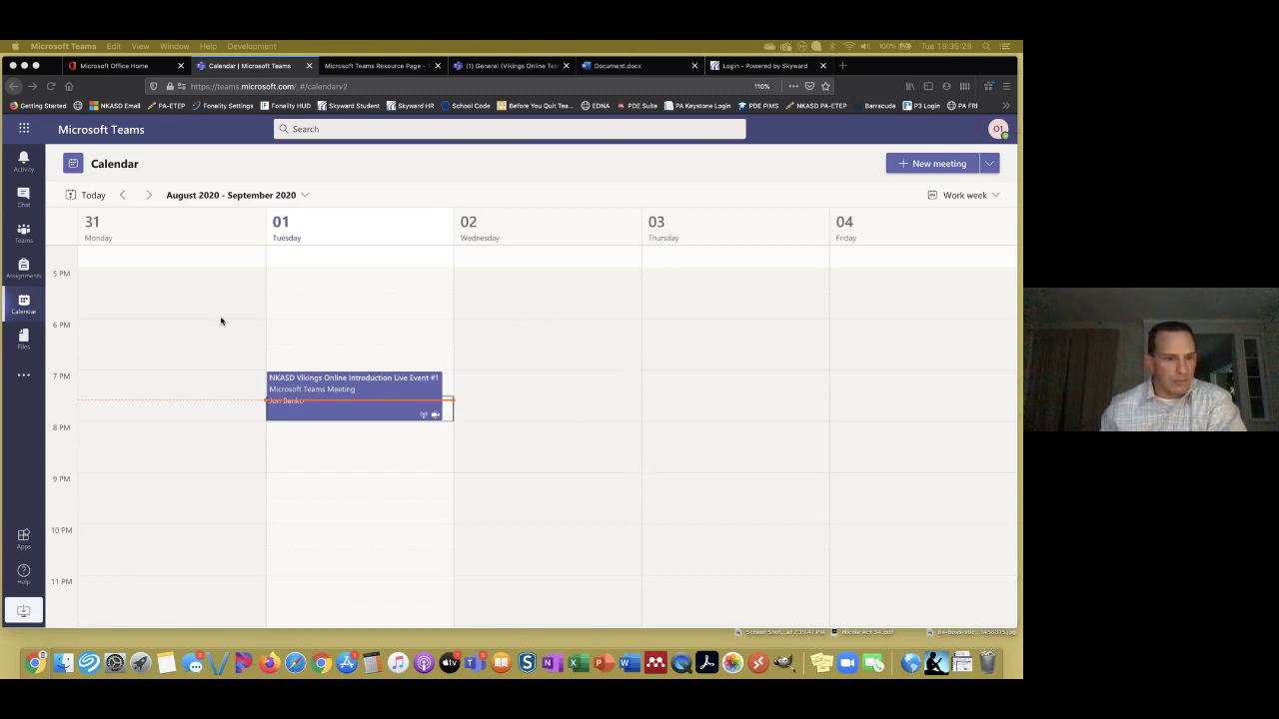
Scroll the August 31 – September 4 work week up to 11 AM and activate the Teams window
scroll(512, 390, "up", 5)
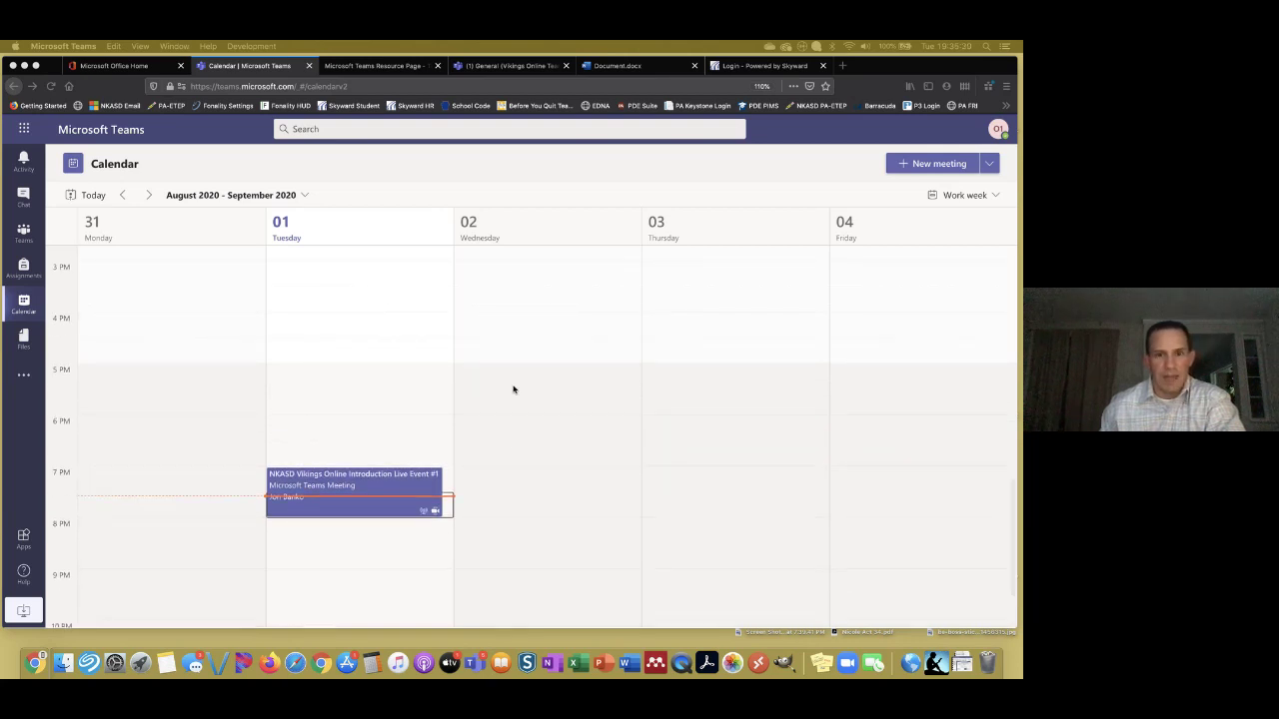
scroll(512, 390, "up", 1)
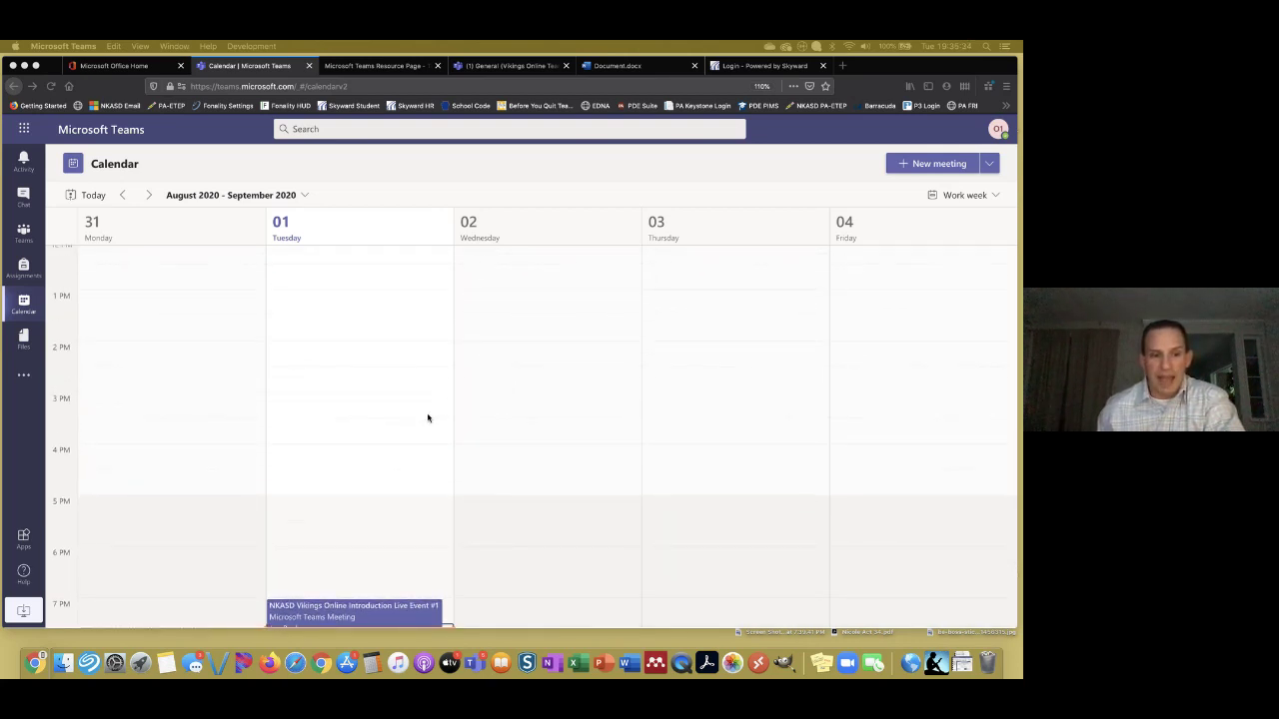
scroll(428, 417, "up", 2)
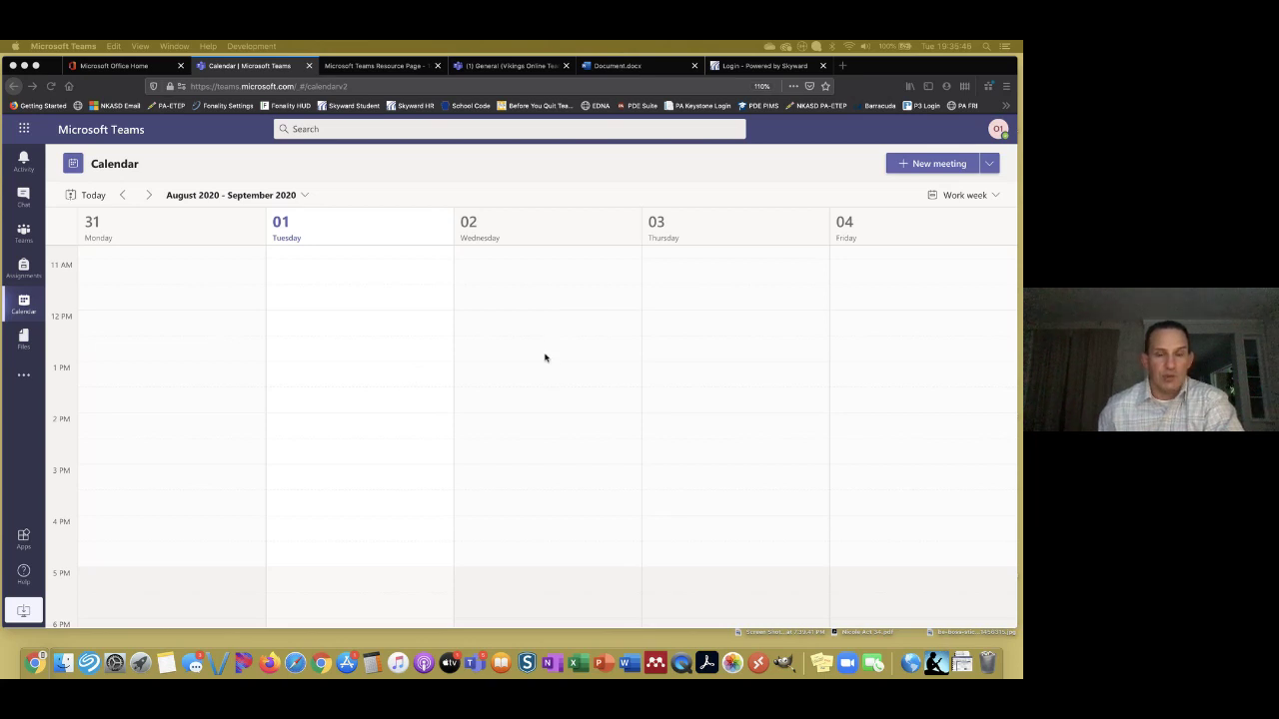
left_click(928, 163)
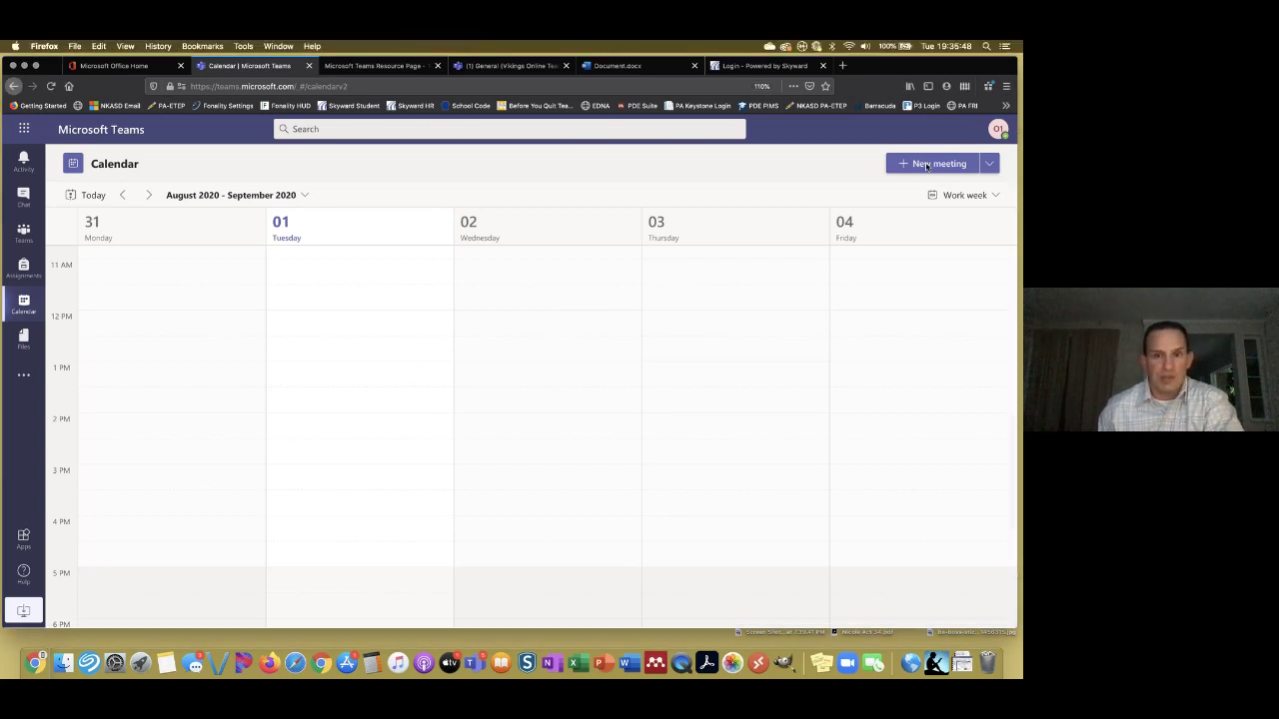
Save a 'studnet time' meeting in the Wednesday Sep 2 12:00–12:30 PM calendar slot
left_click(503, 323)
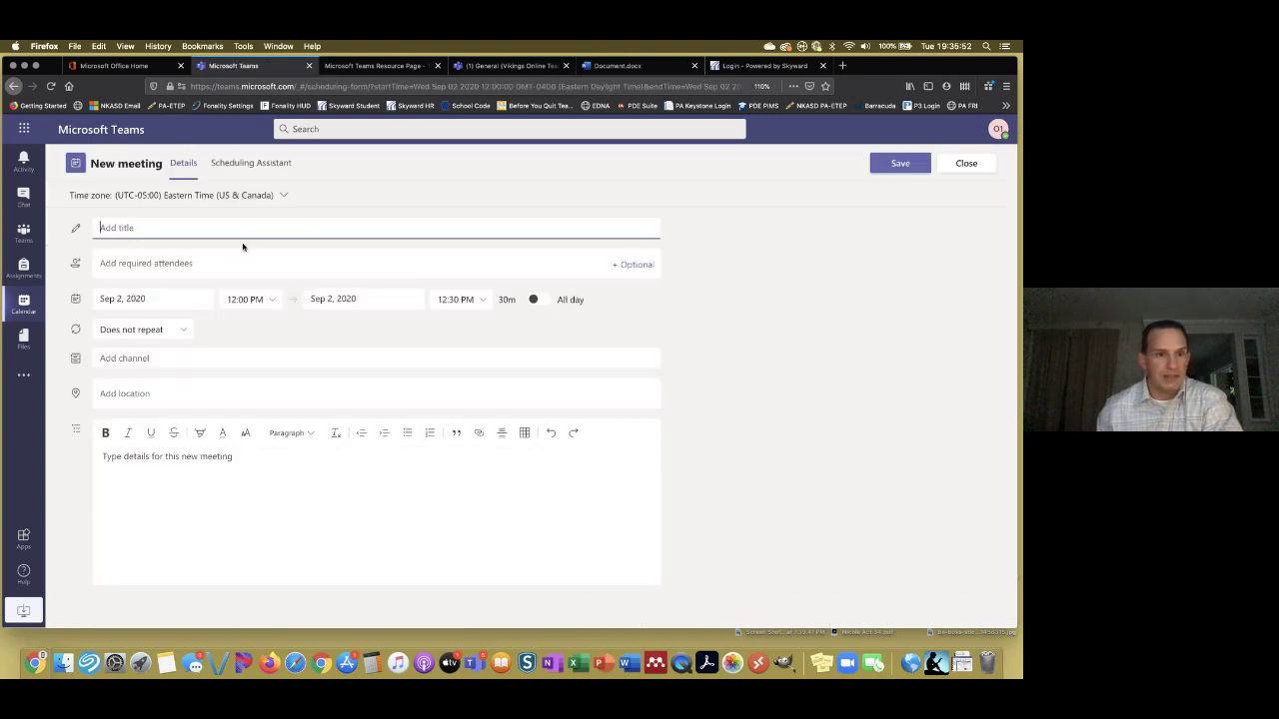
type("studnet time")
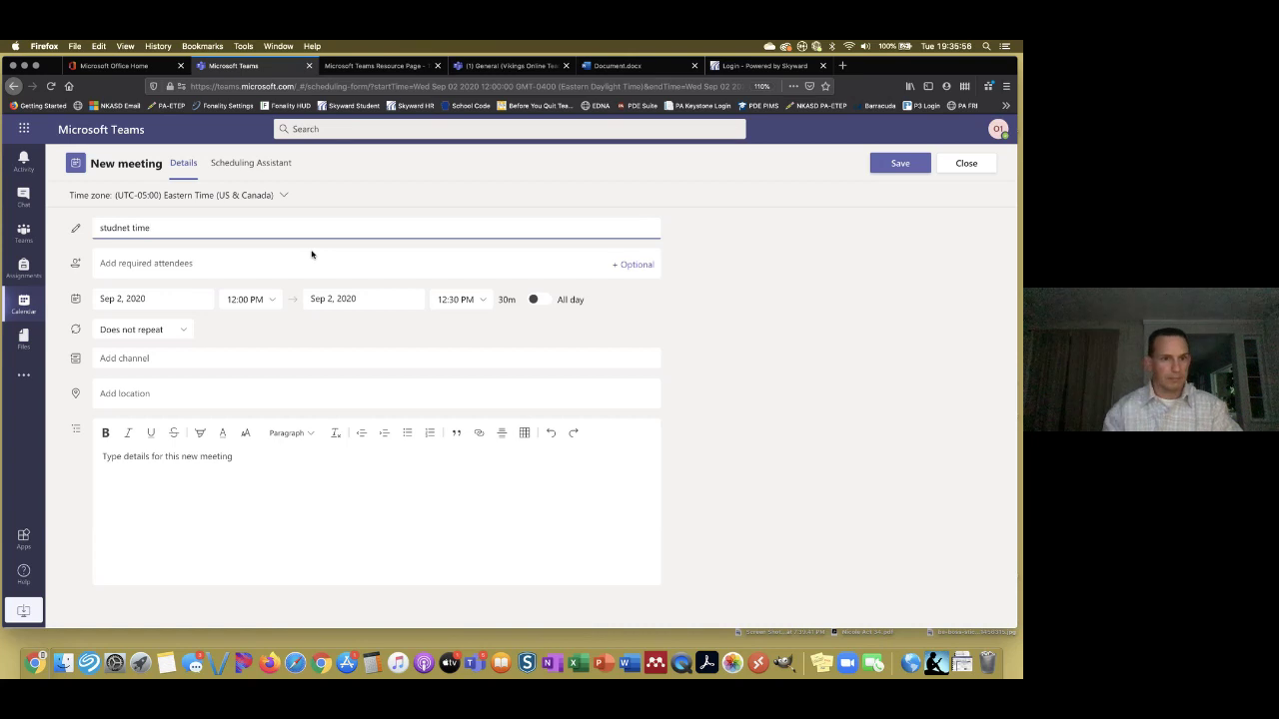
left_click(895, 162)
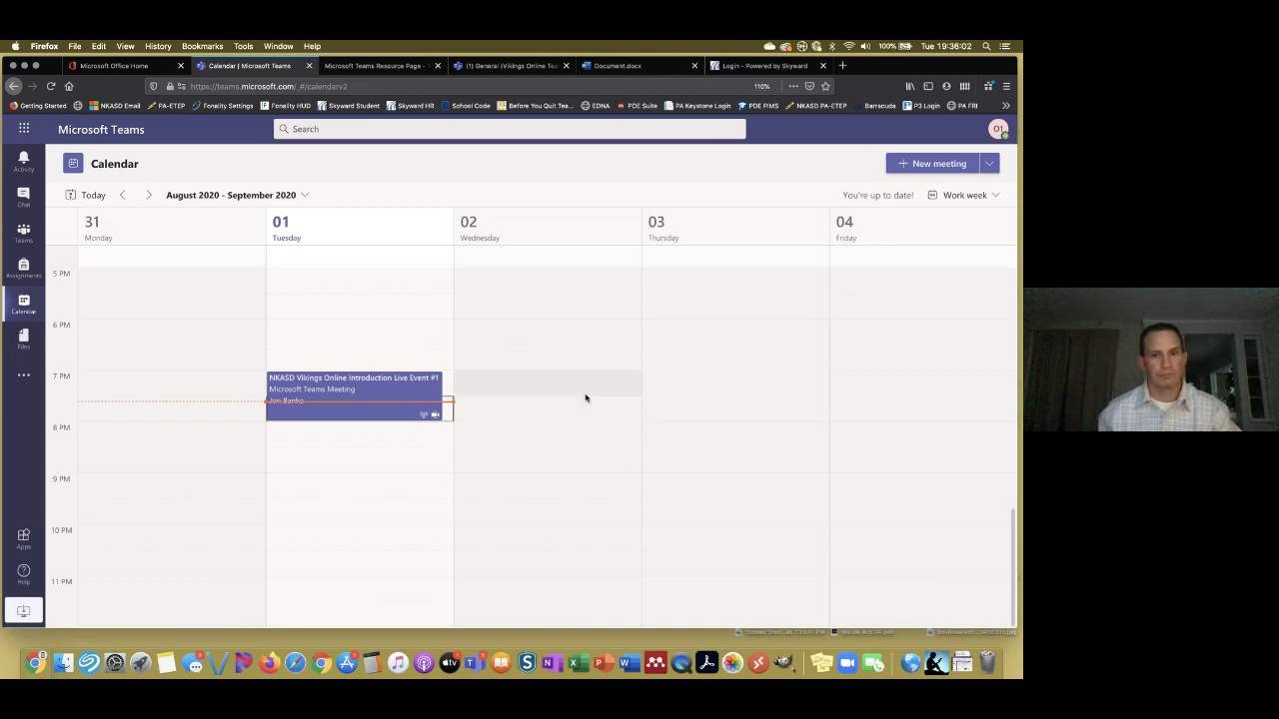
scroll(586, 398, "up", 3)
scroll(586, 397, "up", 4)
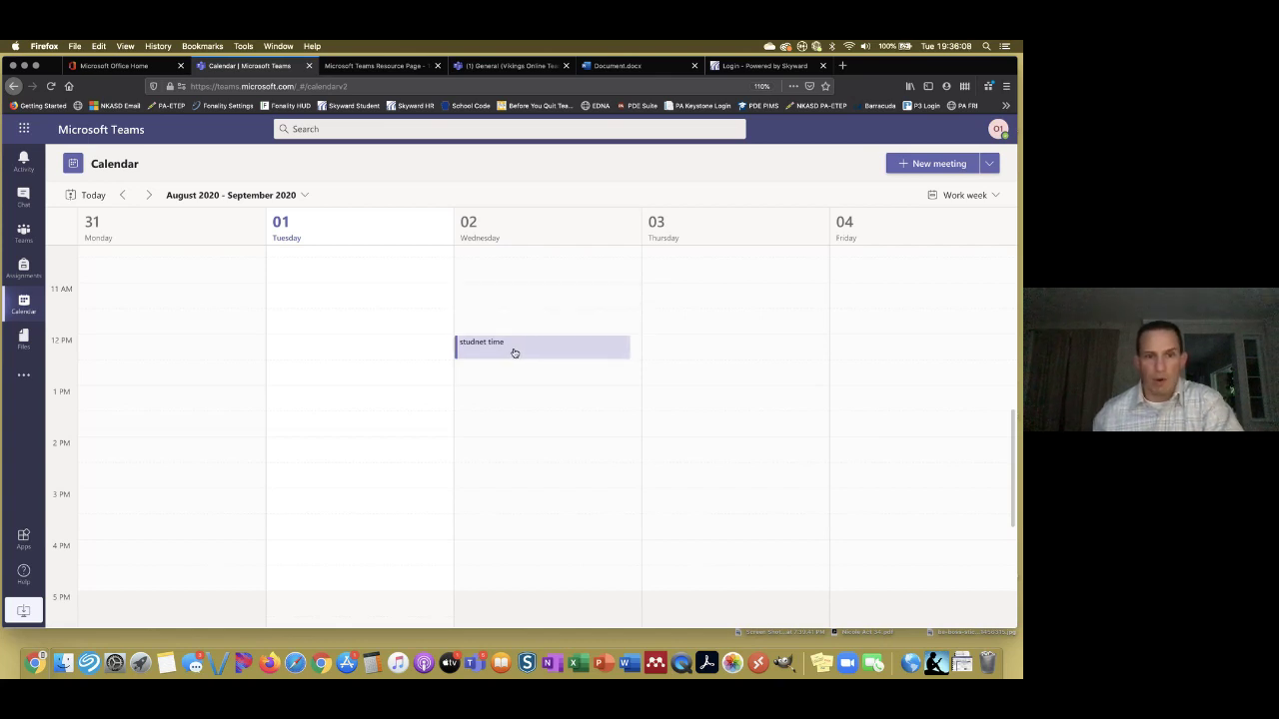
double_click(518, 353)
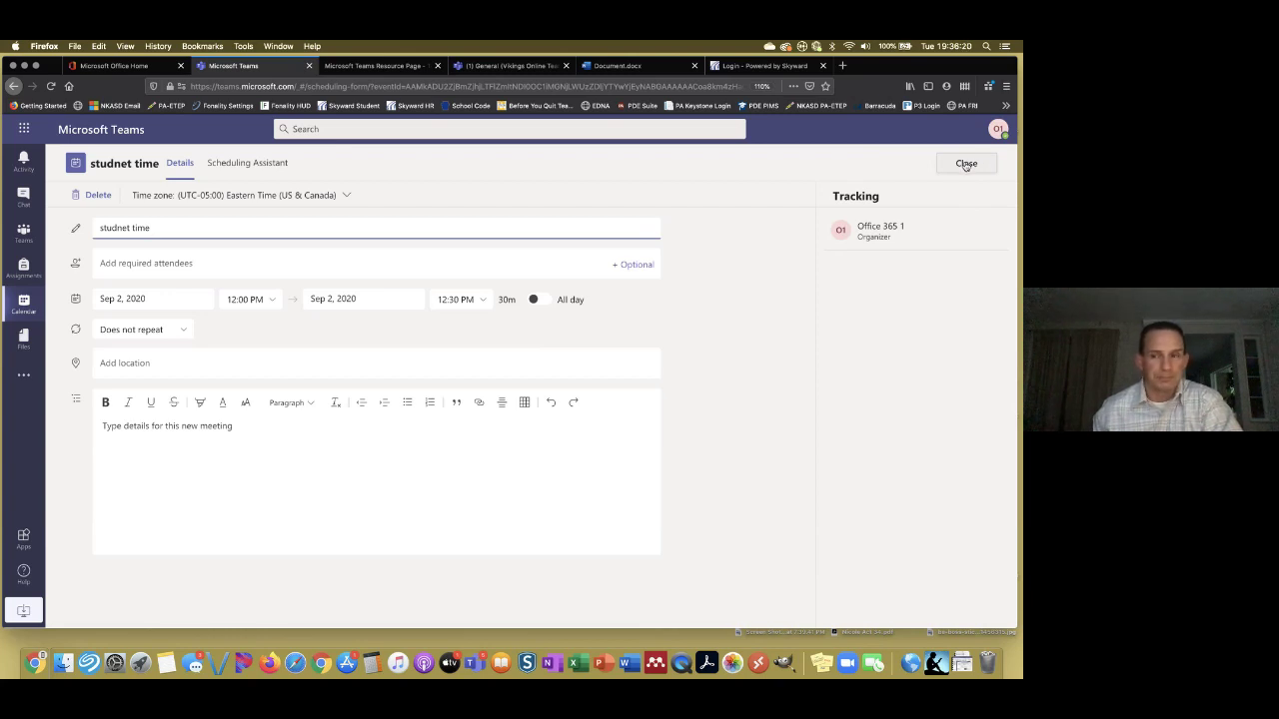
left_click(965, 164)
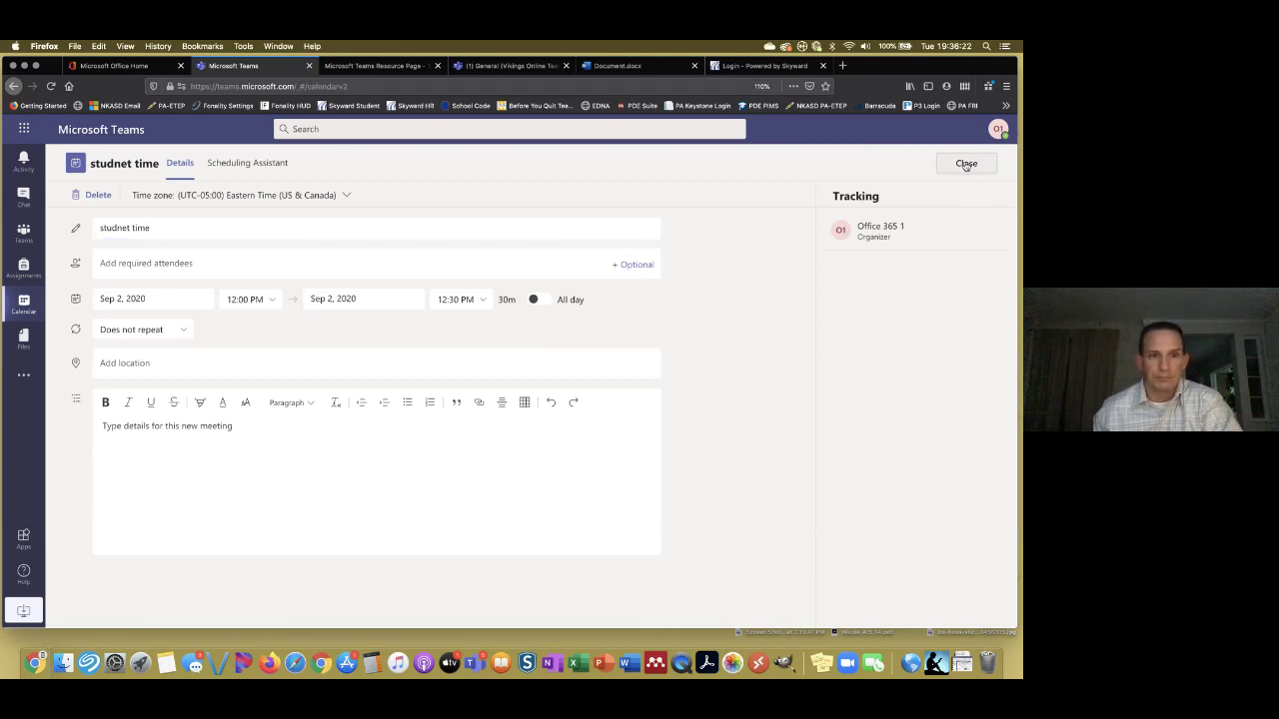